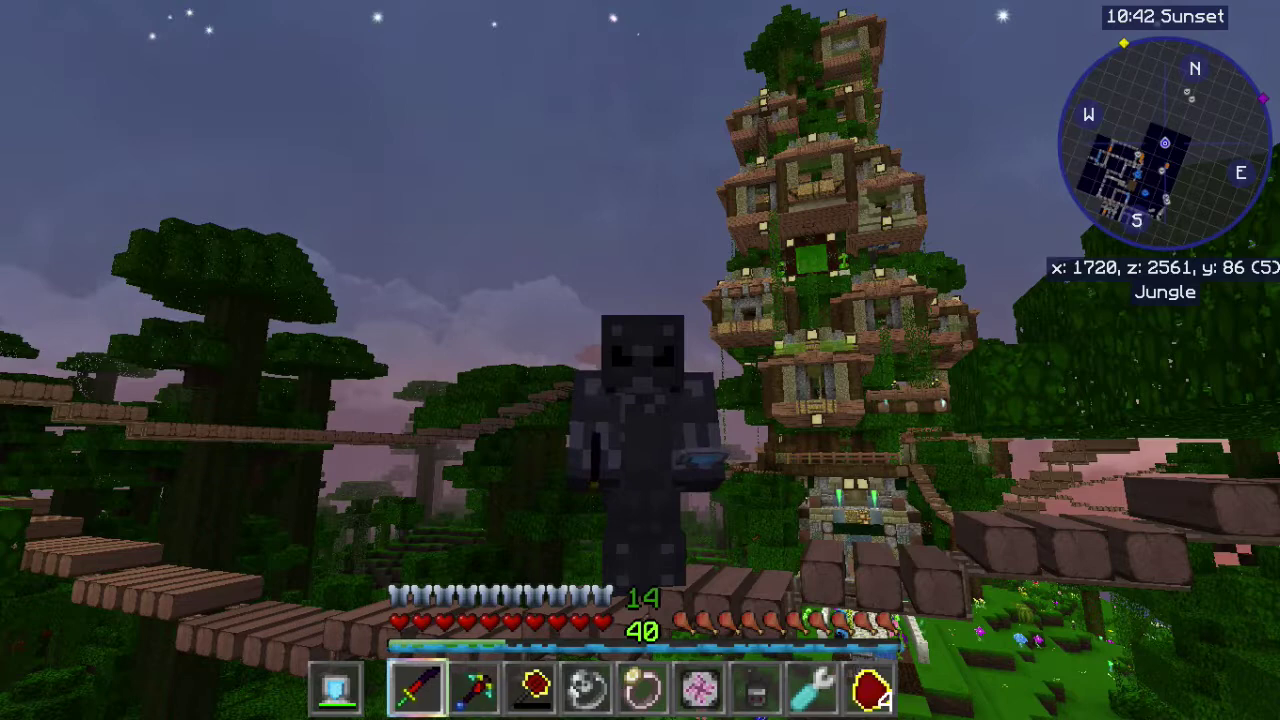
# Open the transmutation tablet and page through the learned items it offers.
pyautogui.scroll(-4, 640, 360)
pyautogui.scroll(-1, 640, 360)
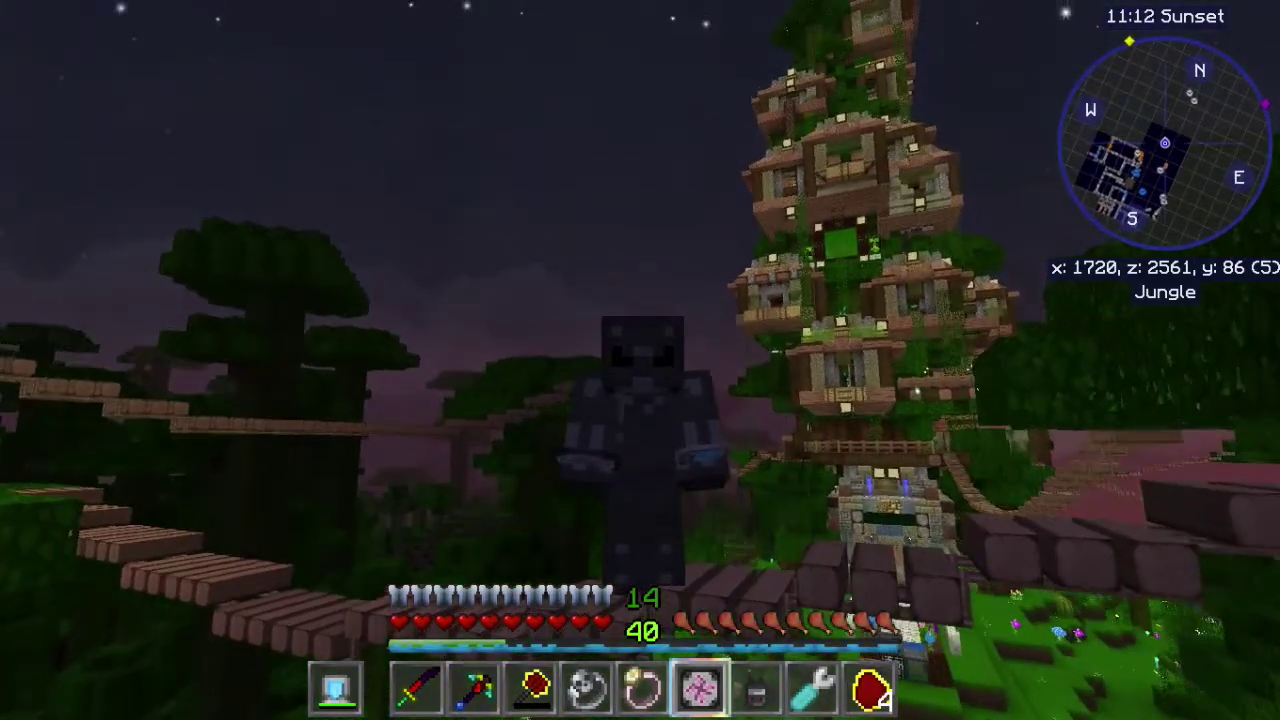
pyautogui.rightClick(640, 360)
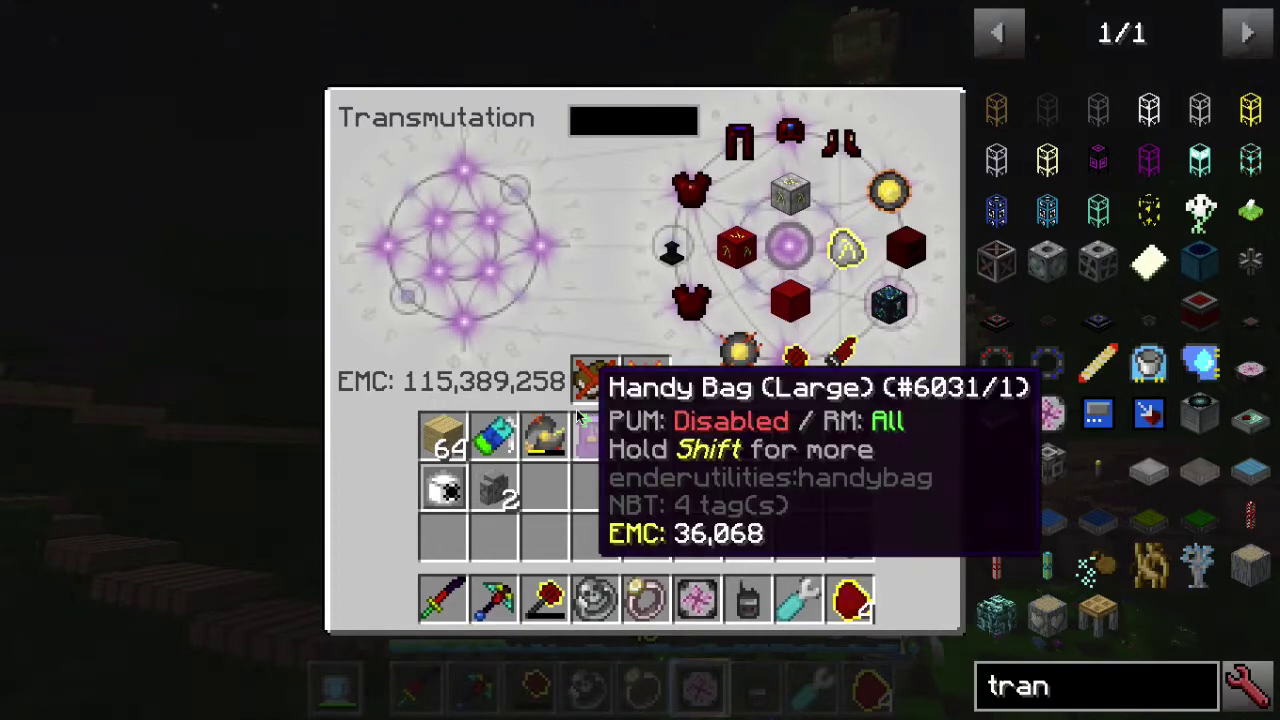
pyautogui.click(872, 397)
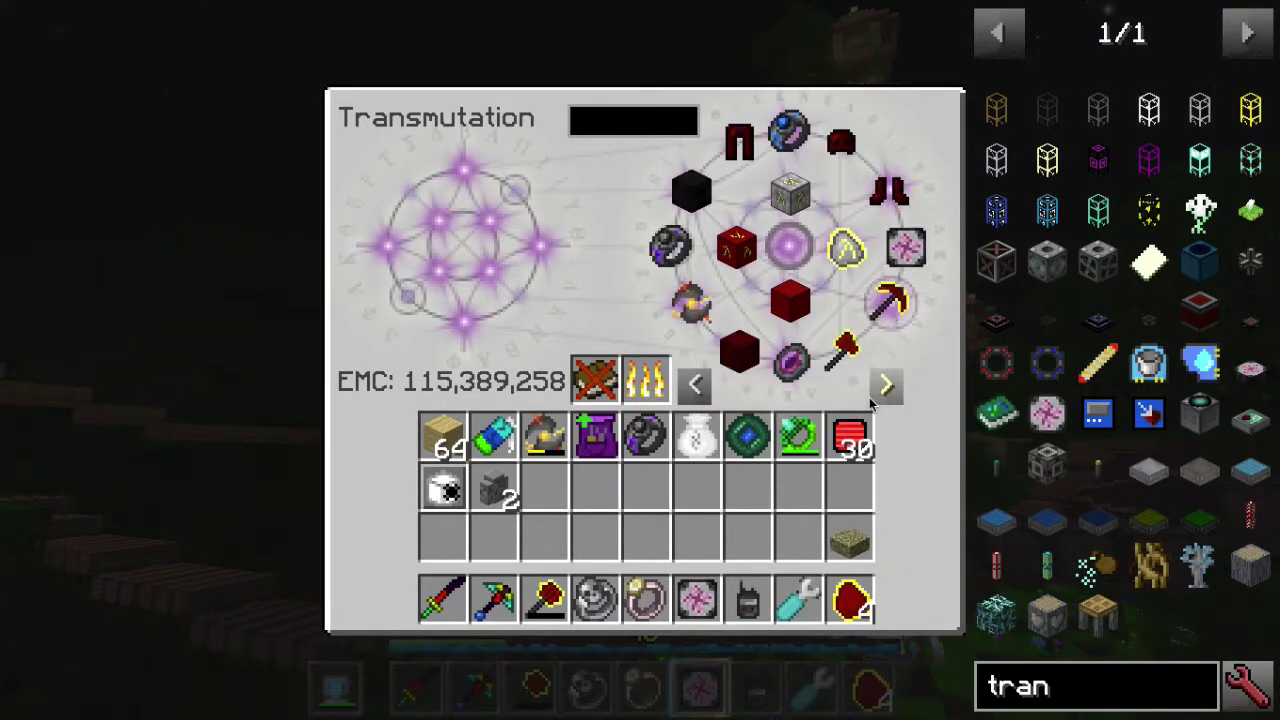
pyautogui.click(872, 397)
pyautogui.click(872, 397)
pyautogui.click(872, 397)
pyautogui.click(872, 397)
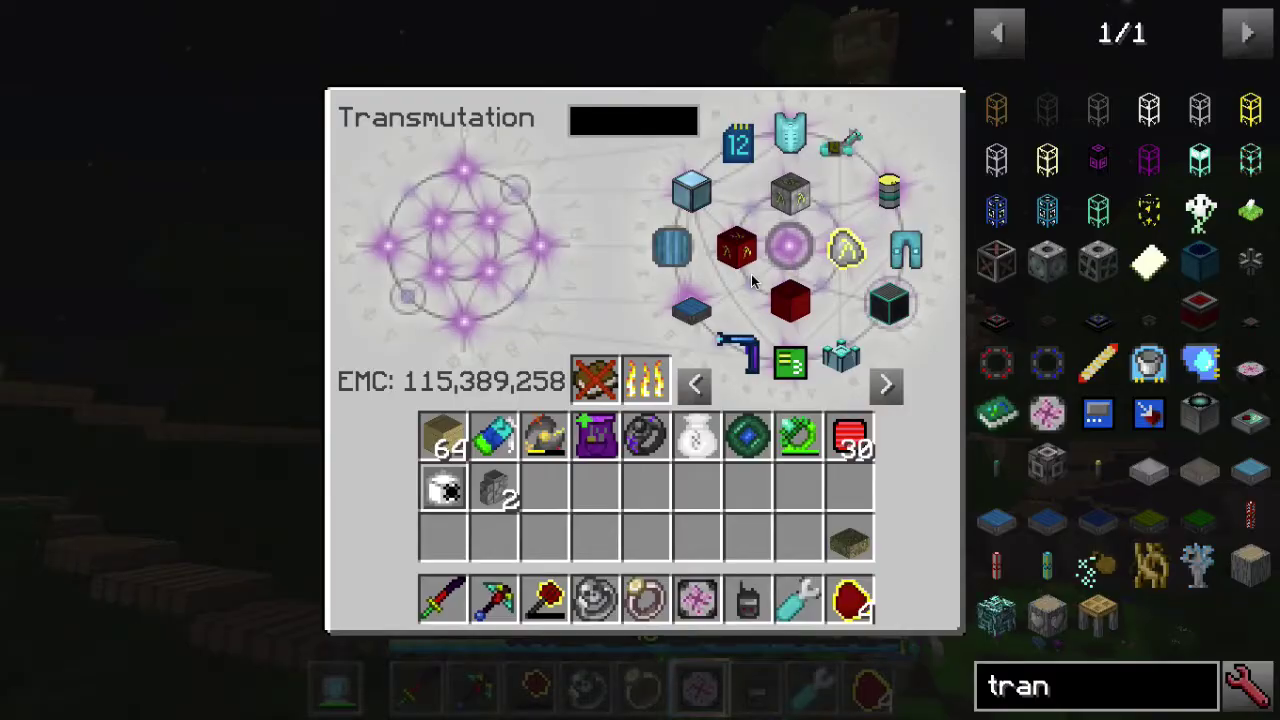
pyautogui.press('Escape')
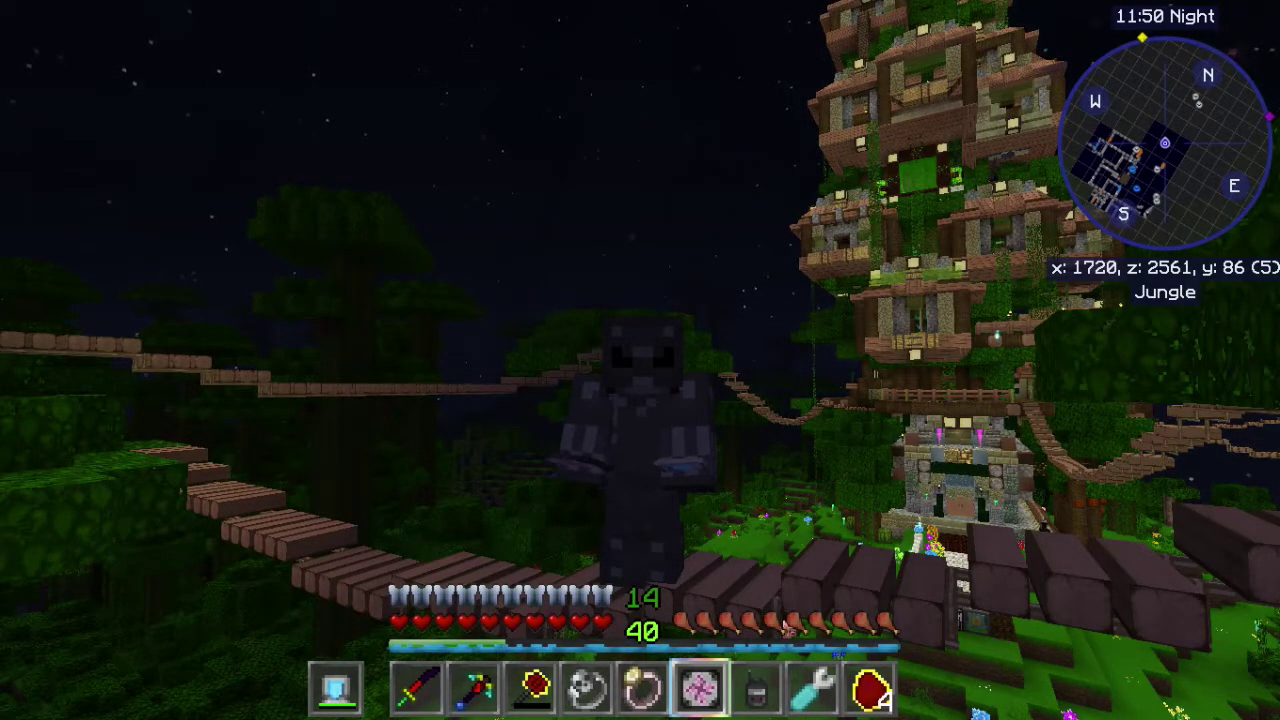
pyautogui.rightClick(640, 360)
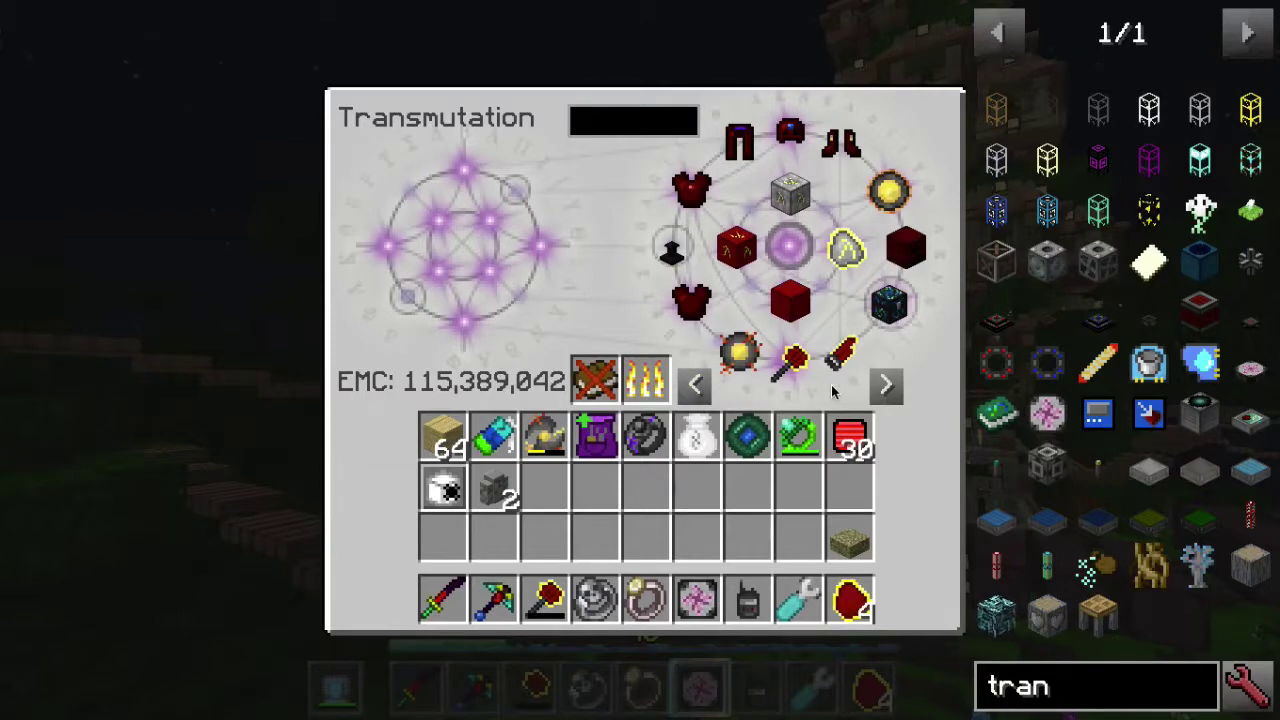
pyautogui.click(881, 388)
pyautogui.click(881, 388)
pyautogui.click(881, 388)
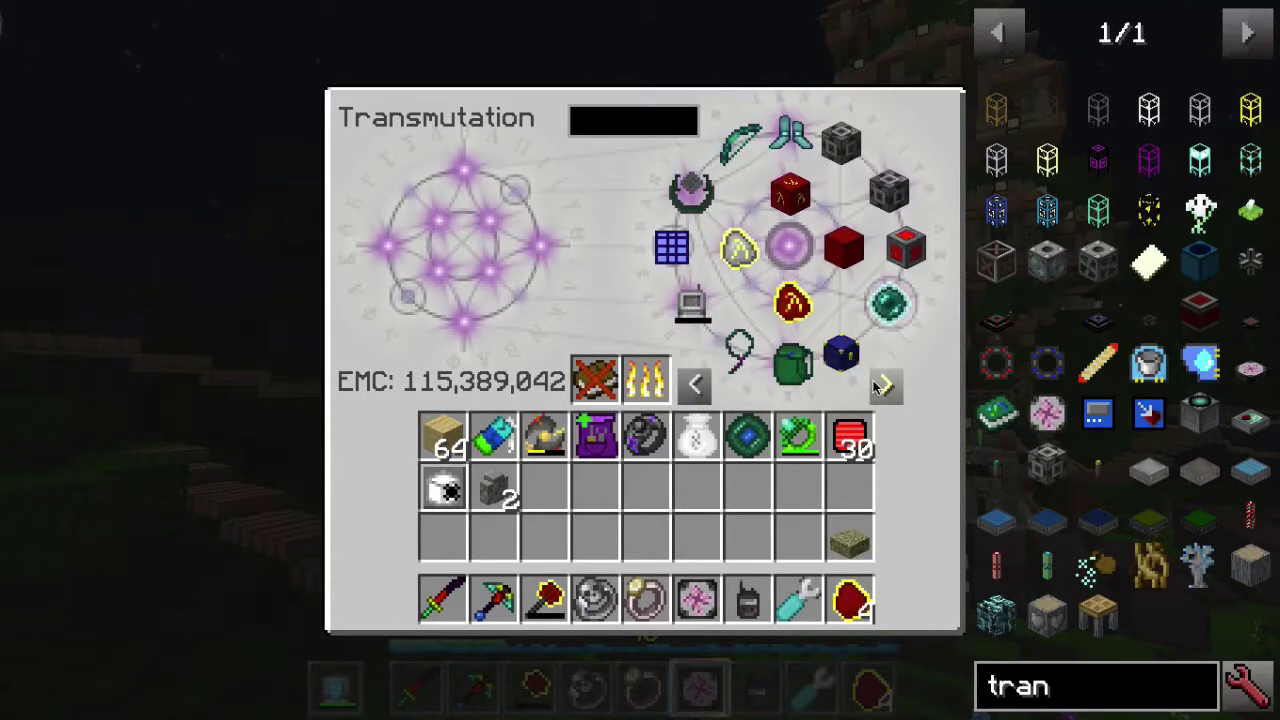
pyautogui.click(881, 388)
pyautogui.press('Escape')
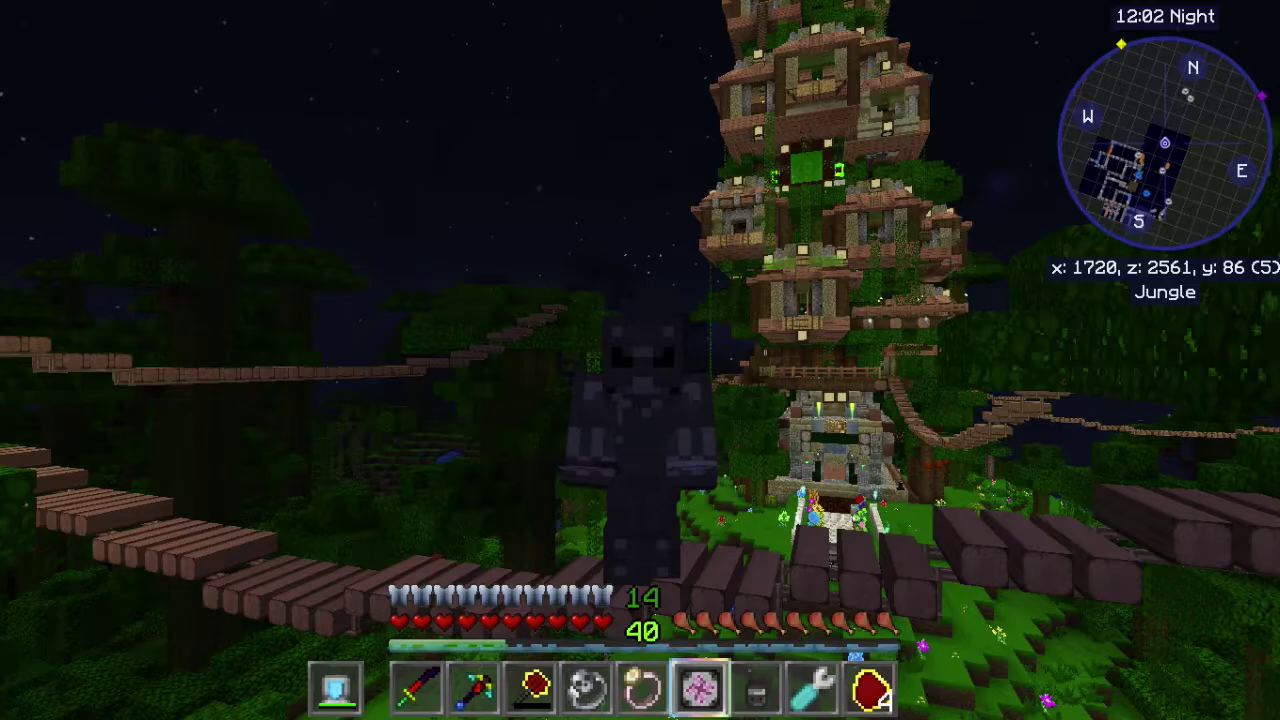
# Save and quit the current world and create a Creative-mode world named New World.
pyautogui.press('Escape')
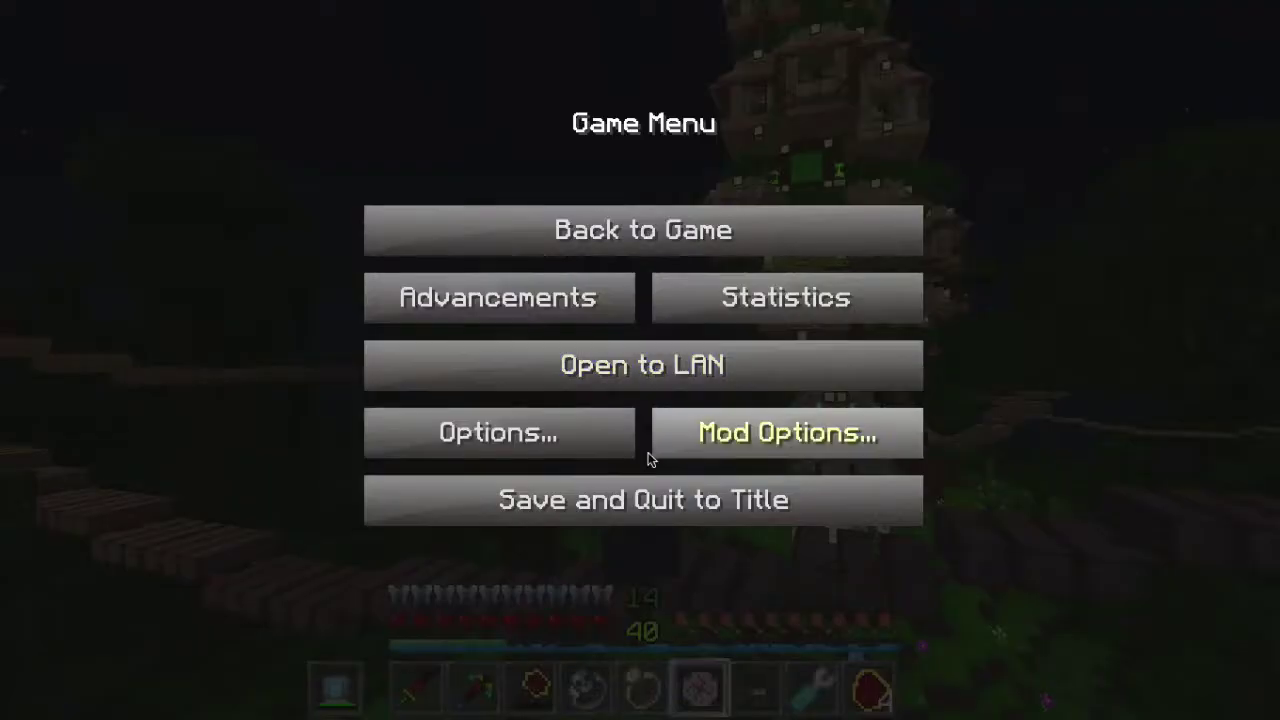
pyautogui.click(644, 490)
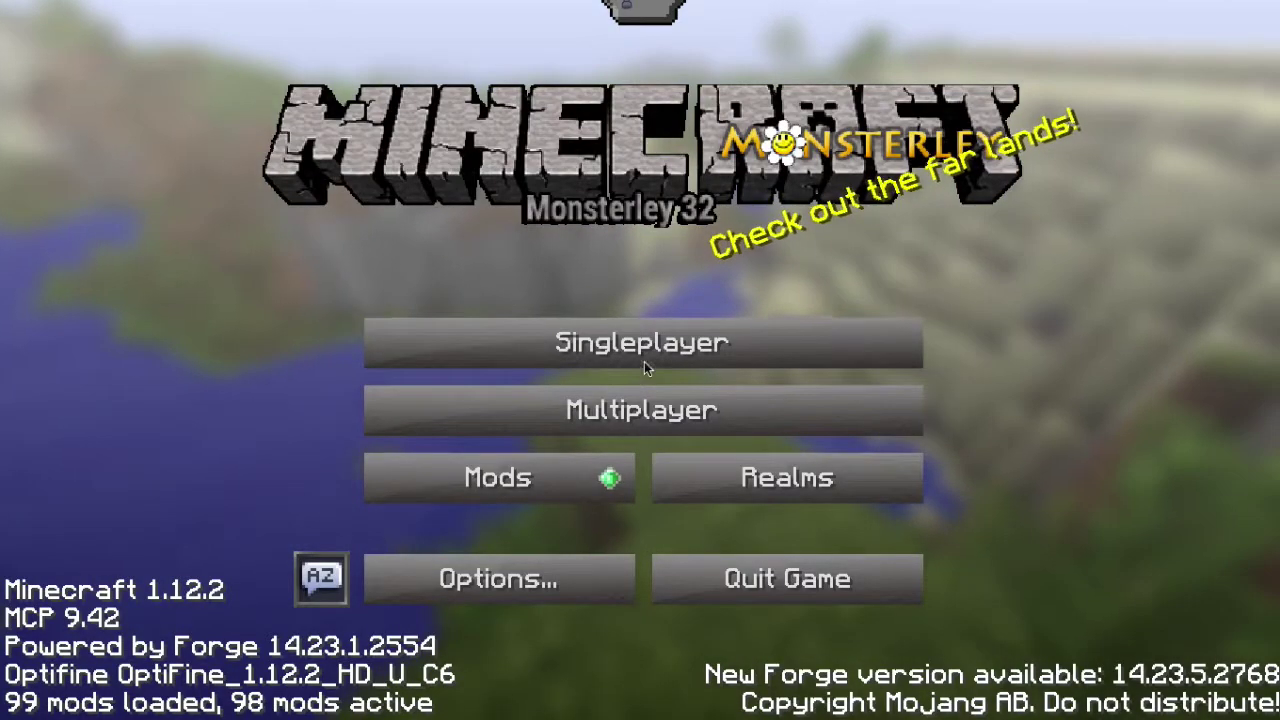
pyautogui.click(645, 345)
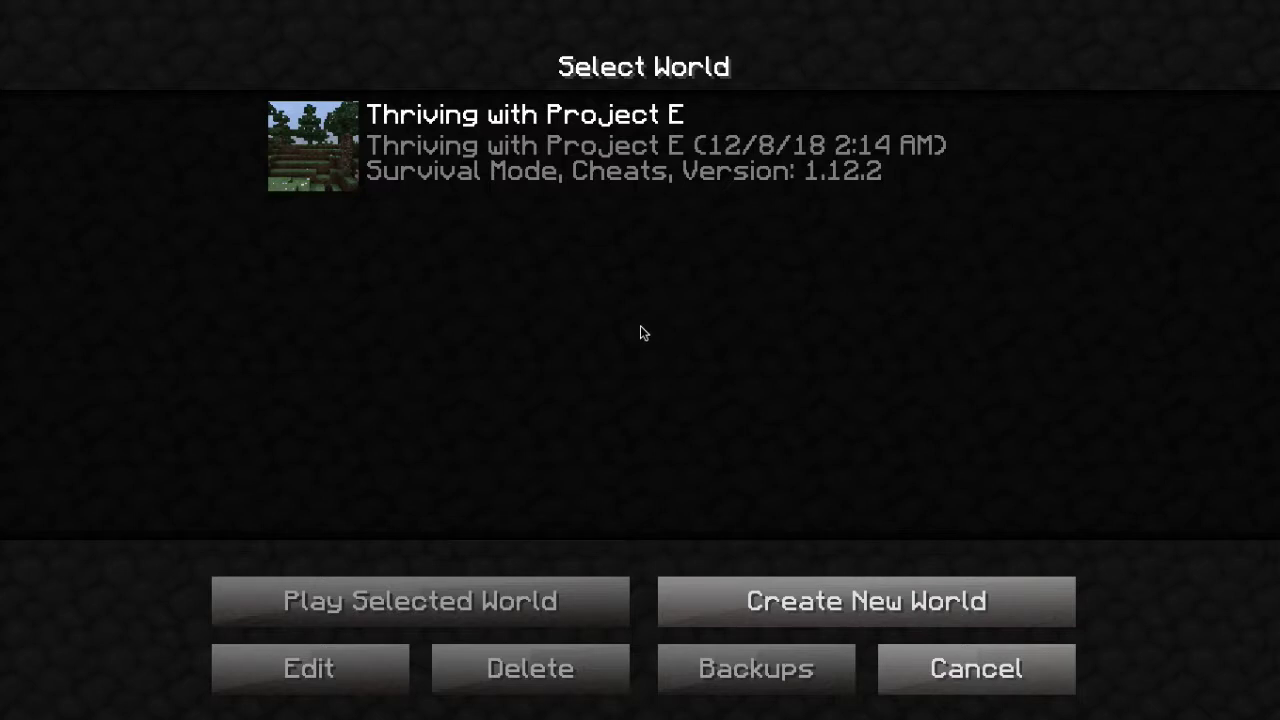
pyautogui.click(762, 595)
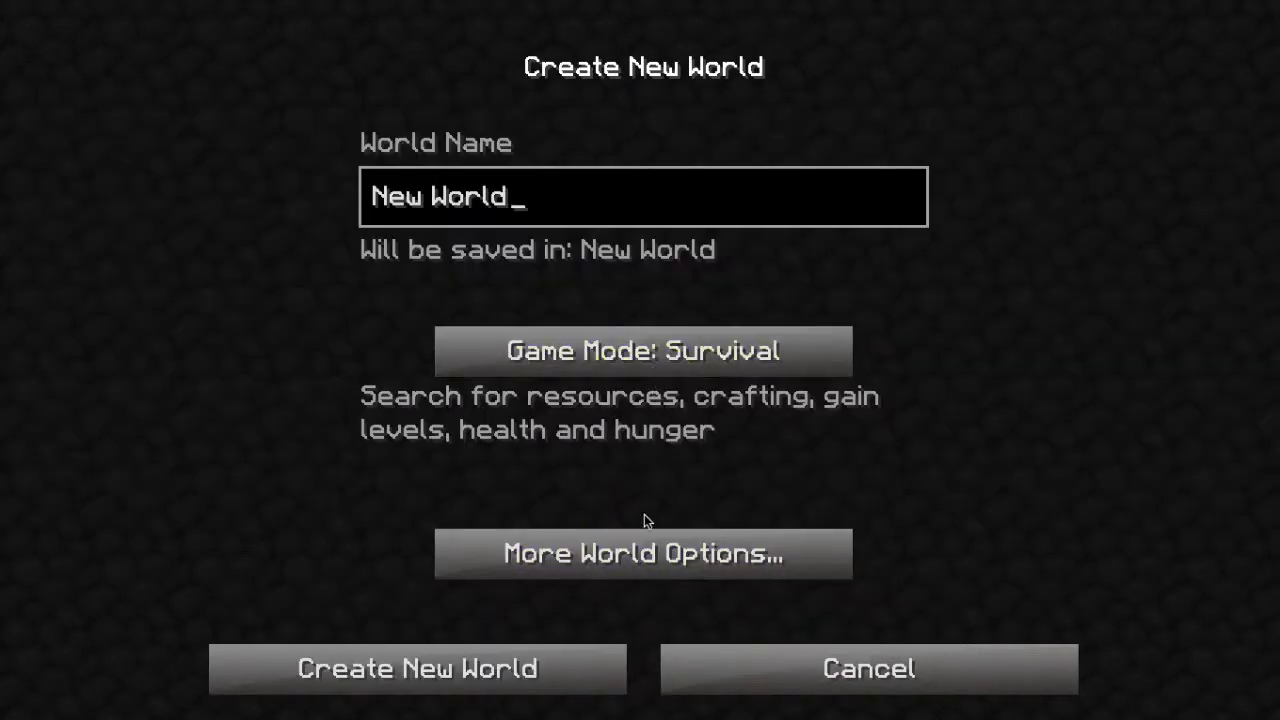
pyautogui.click(654, 356)
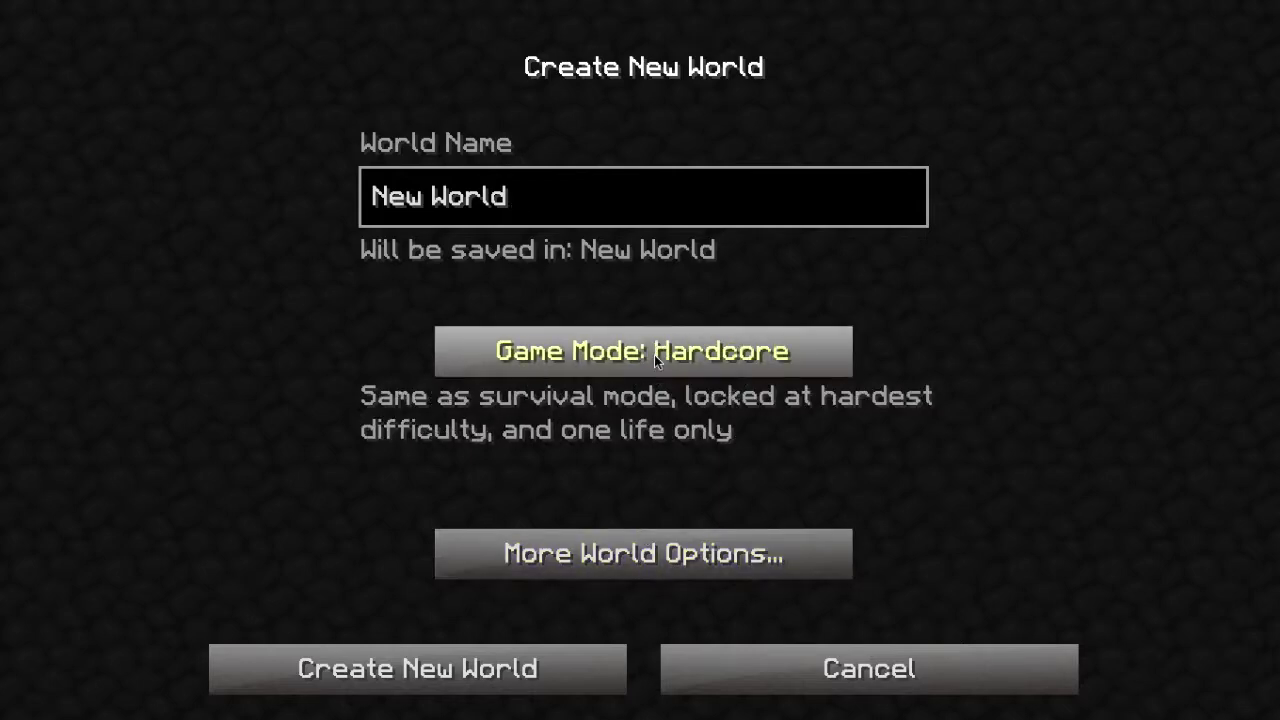
pyautogui.click(654, 354)
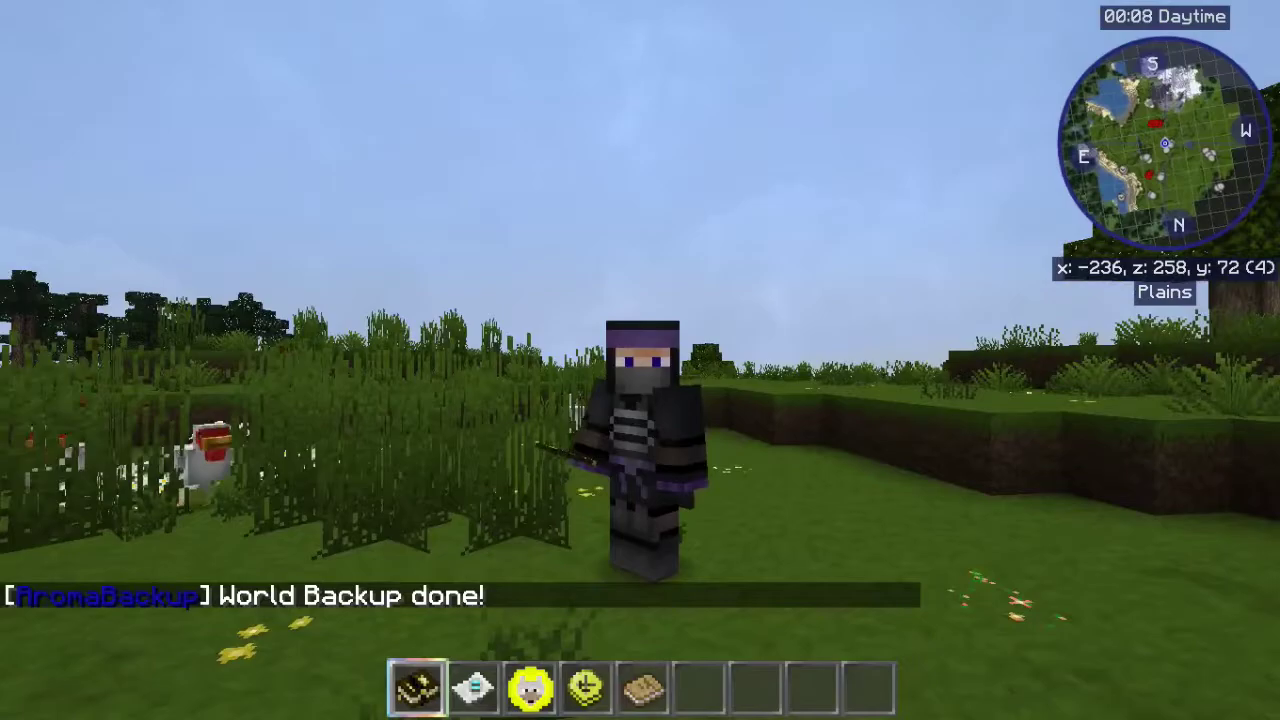
# Leave the new world for the title screen and launch NBTExplorer.
pyautogui.scroll(-5, 640, 360)
pyautogui.press('Escape')
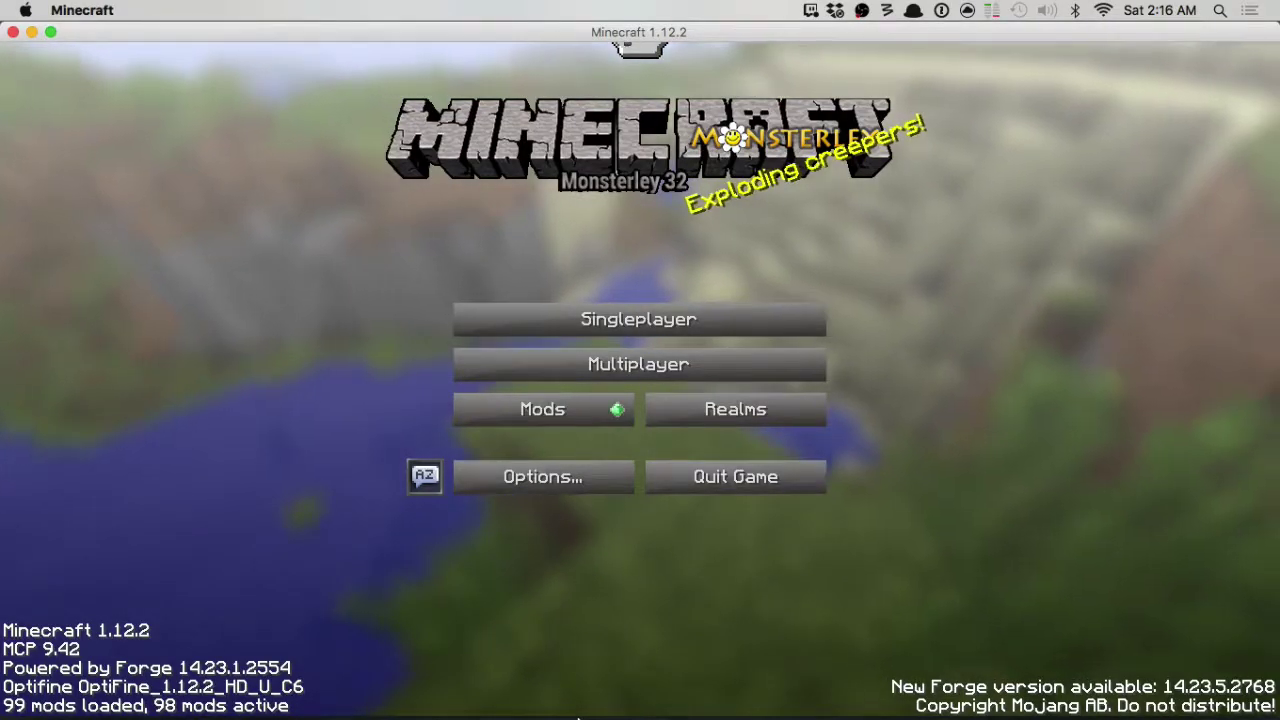
pyautogui.hotkey('alt', 'space')
pyautogui.write('n')
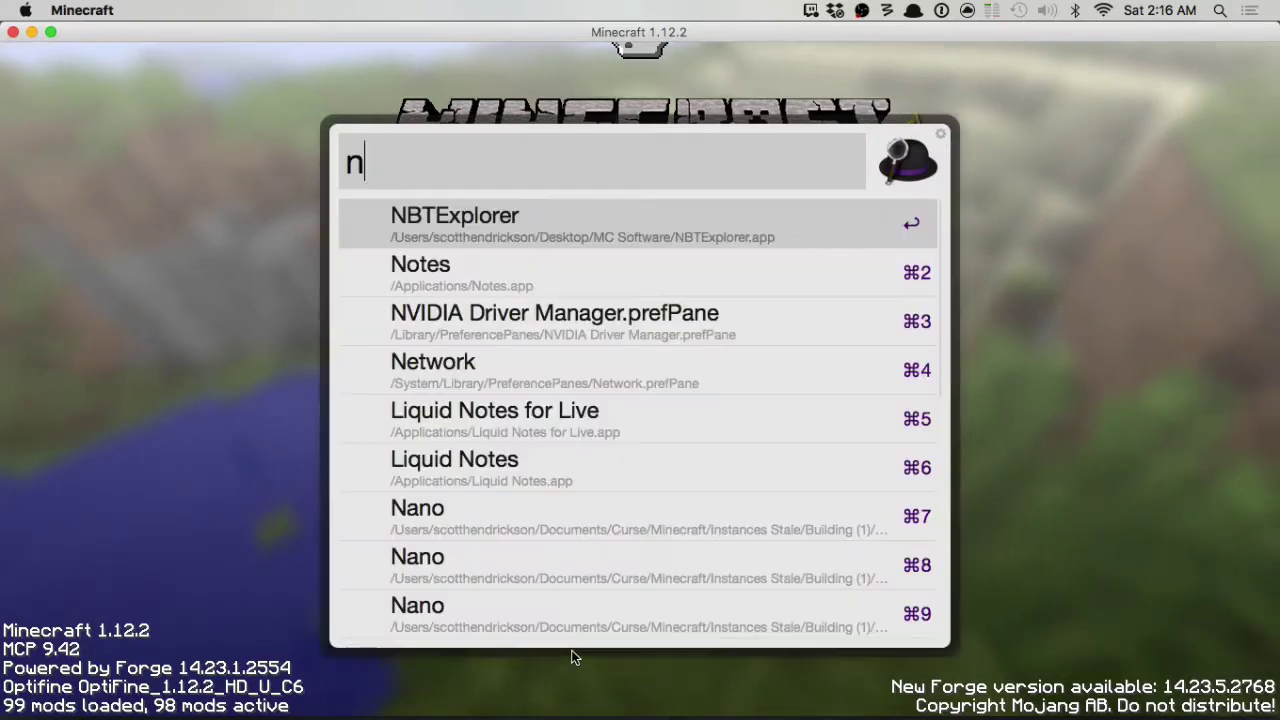
pyautogui.write('bt')
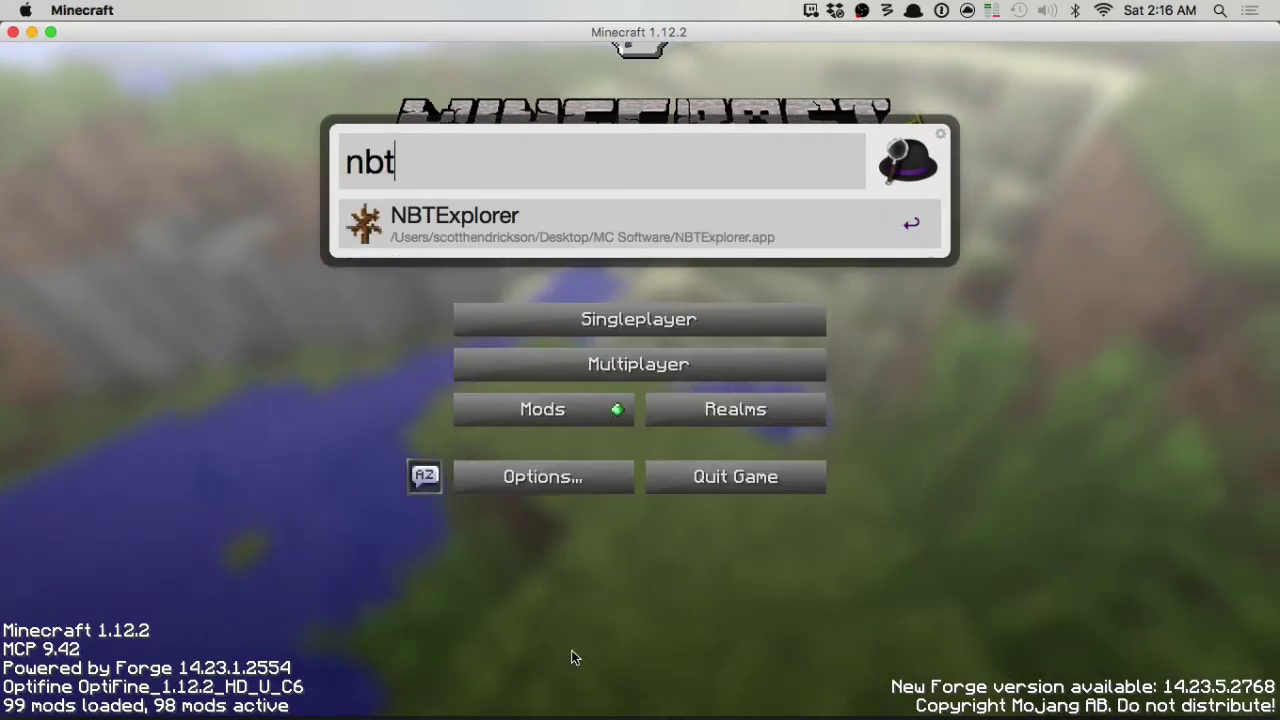
pyautogui.press('Return')
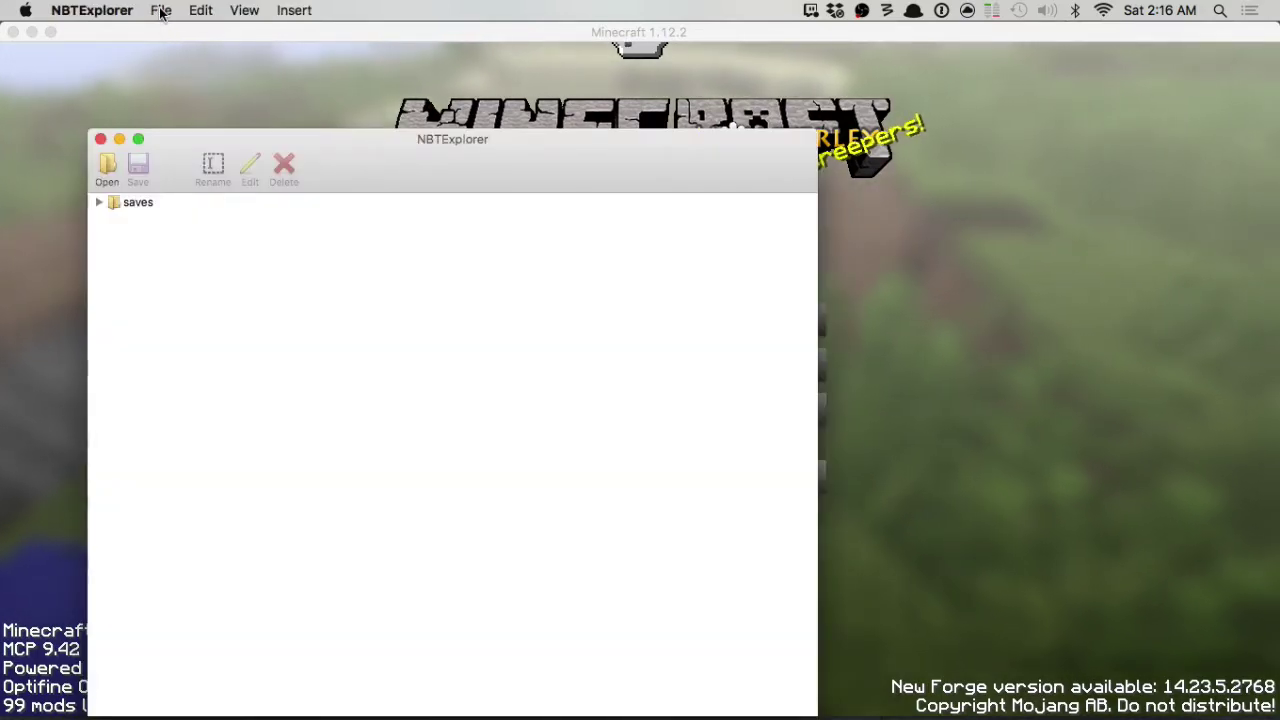
# Open the level.dat file from the Thriving with Project E folder inside saves.
pyautogui.click(160, 11)
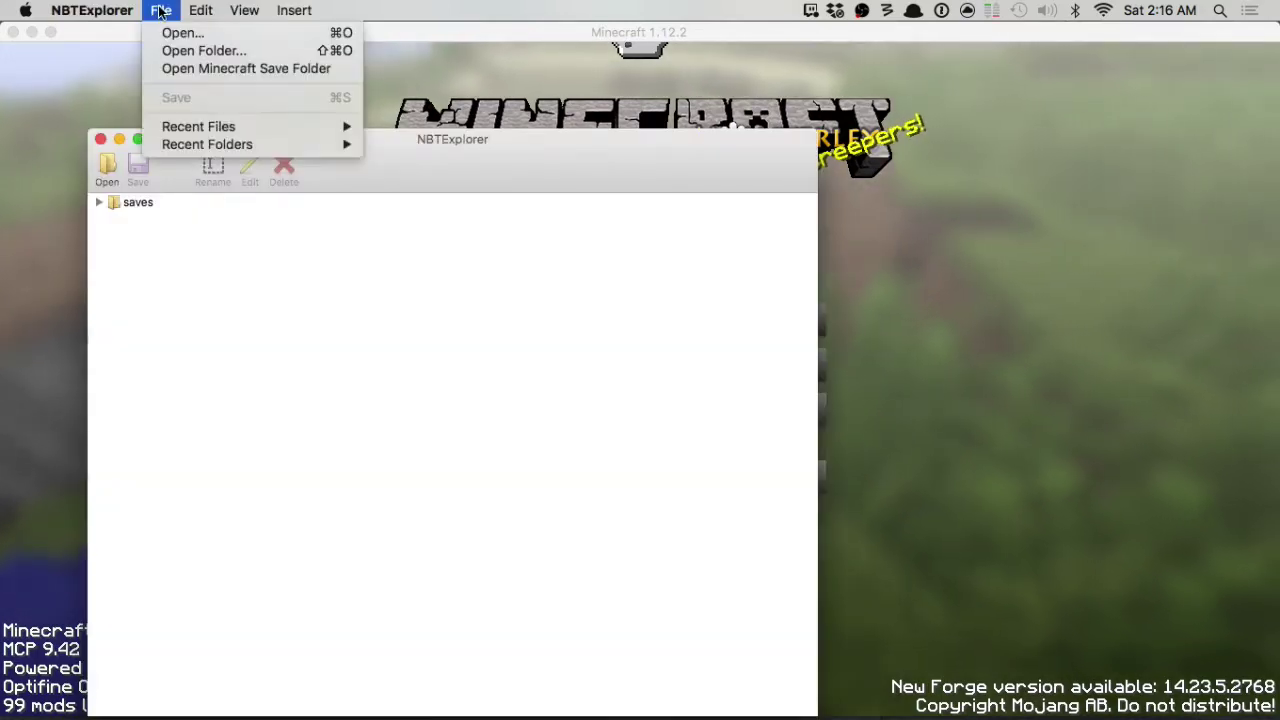
pyautogui.click(160, 33)
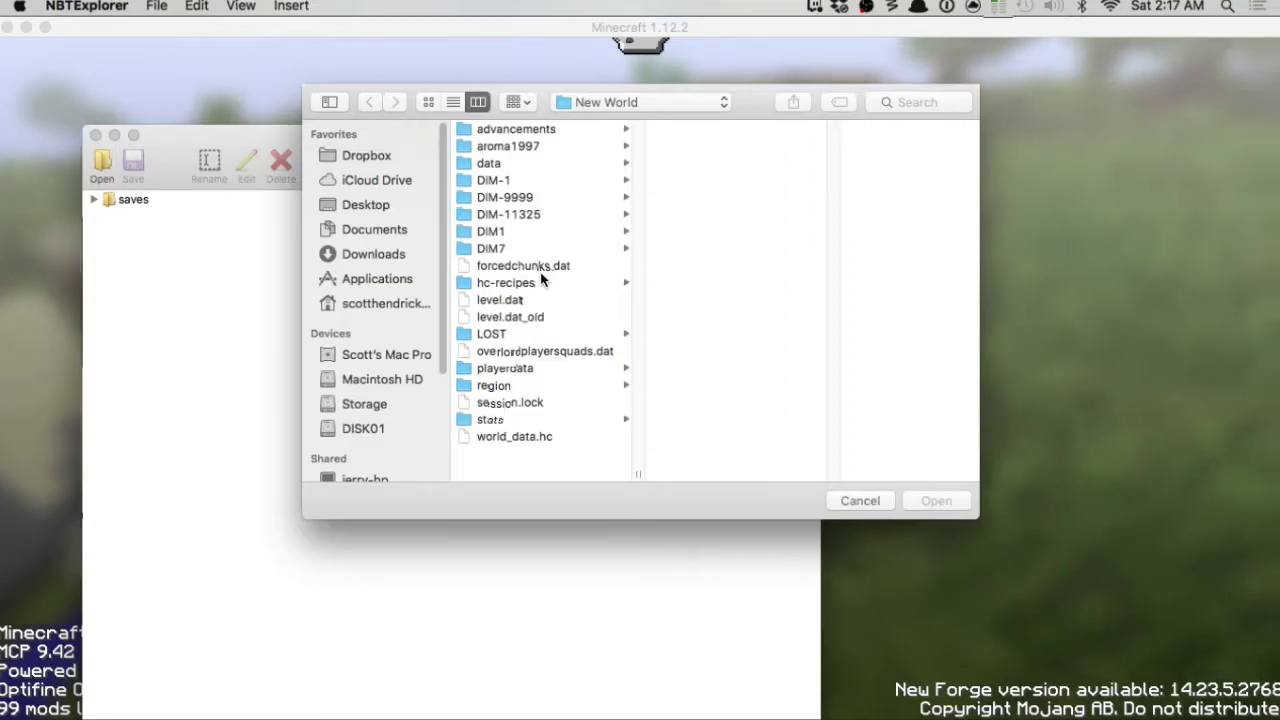
pyautogui.click(626, 104)
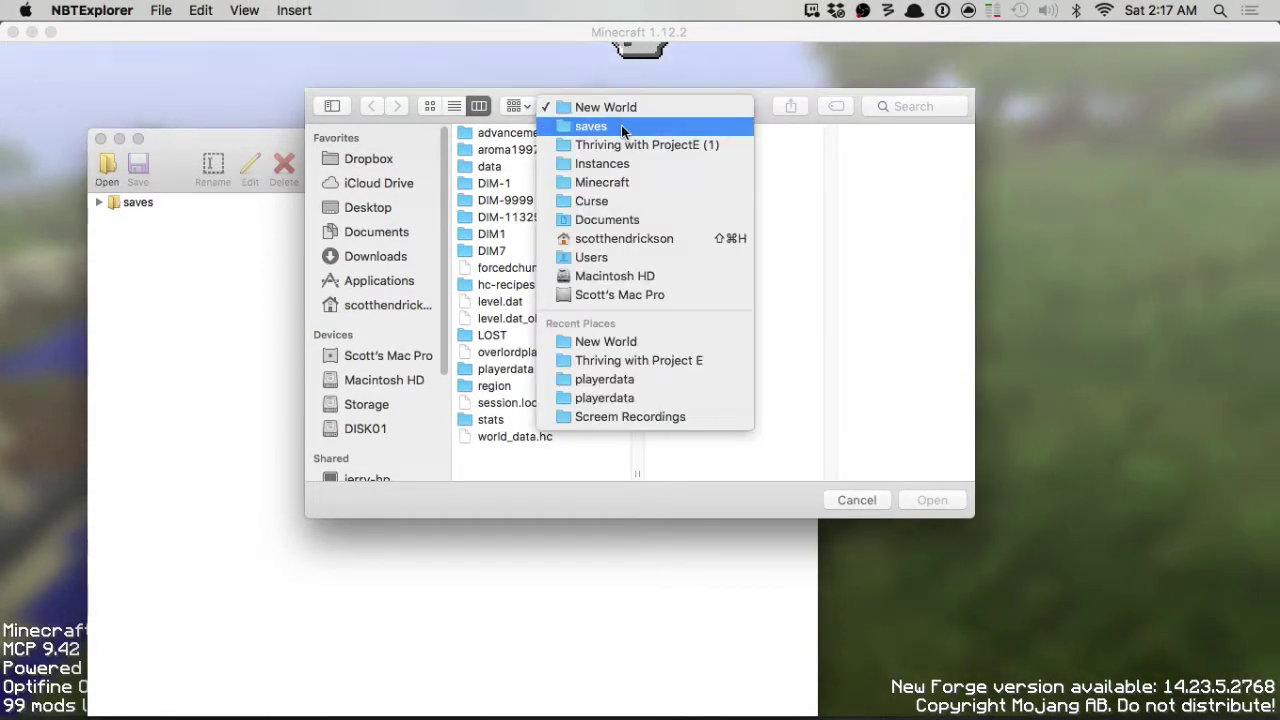
pyautogui.click(622, 127)
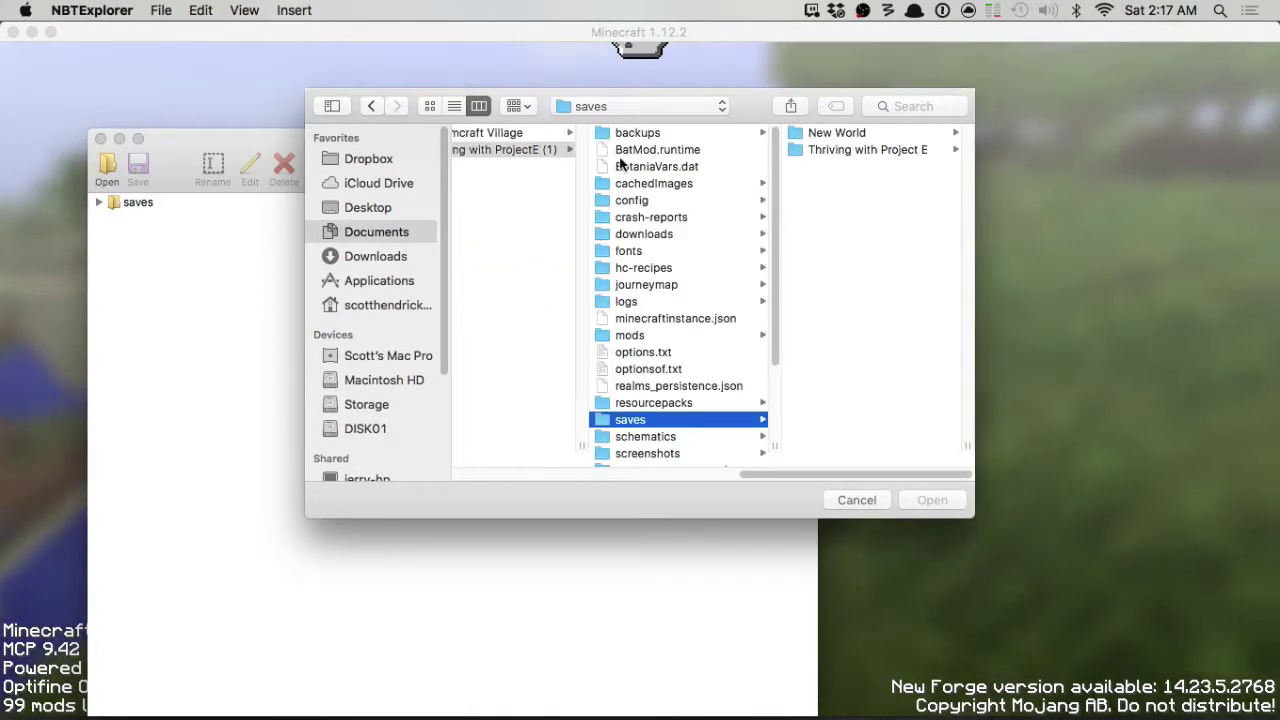
pyautogui.click(861, 149)
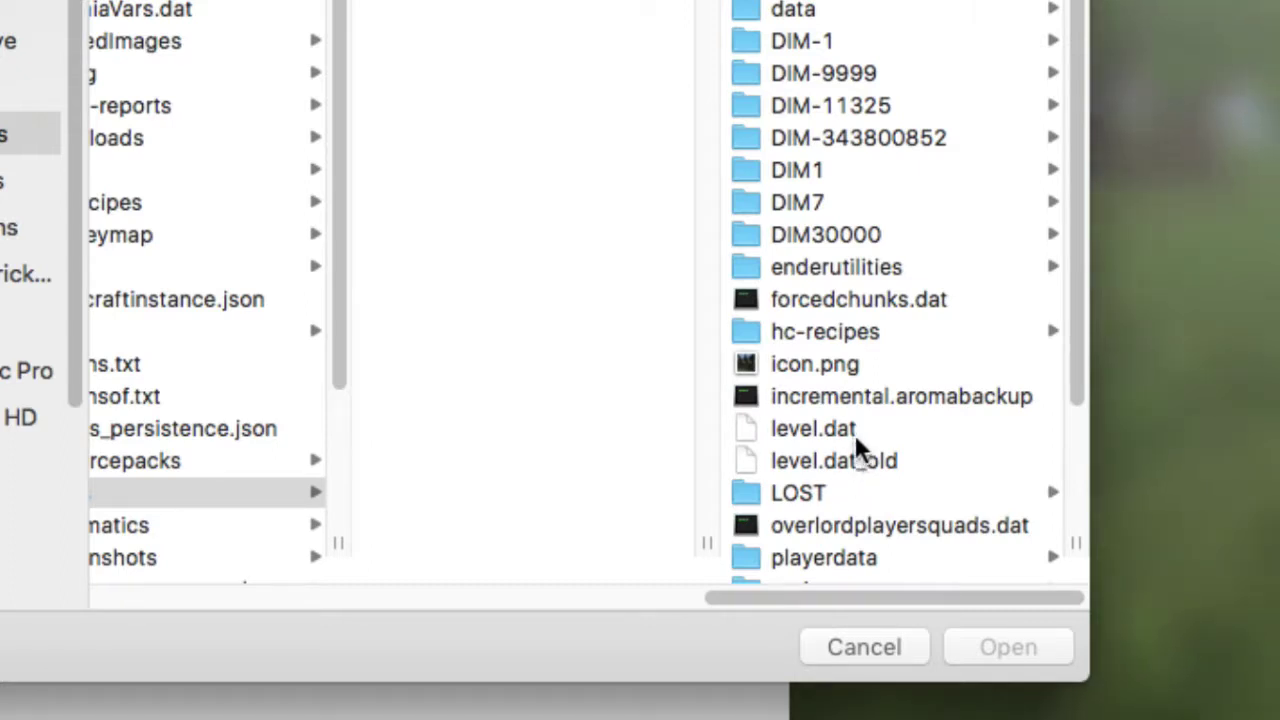
pyautogui.click(854, 428)
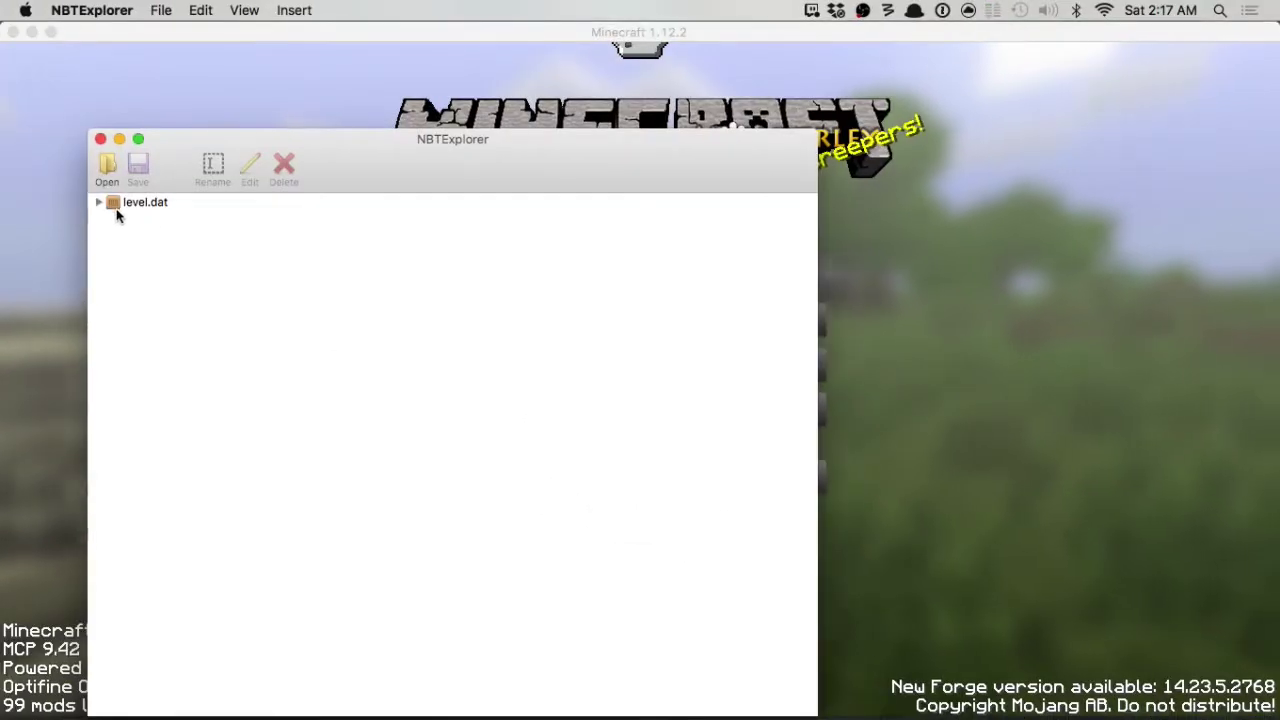
# Expand level.dat through Data and Player to show the contents of ForgeCaps.
pyautogui.click(100, 202)
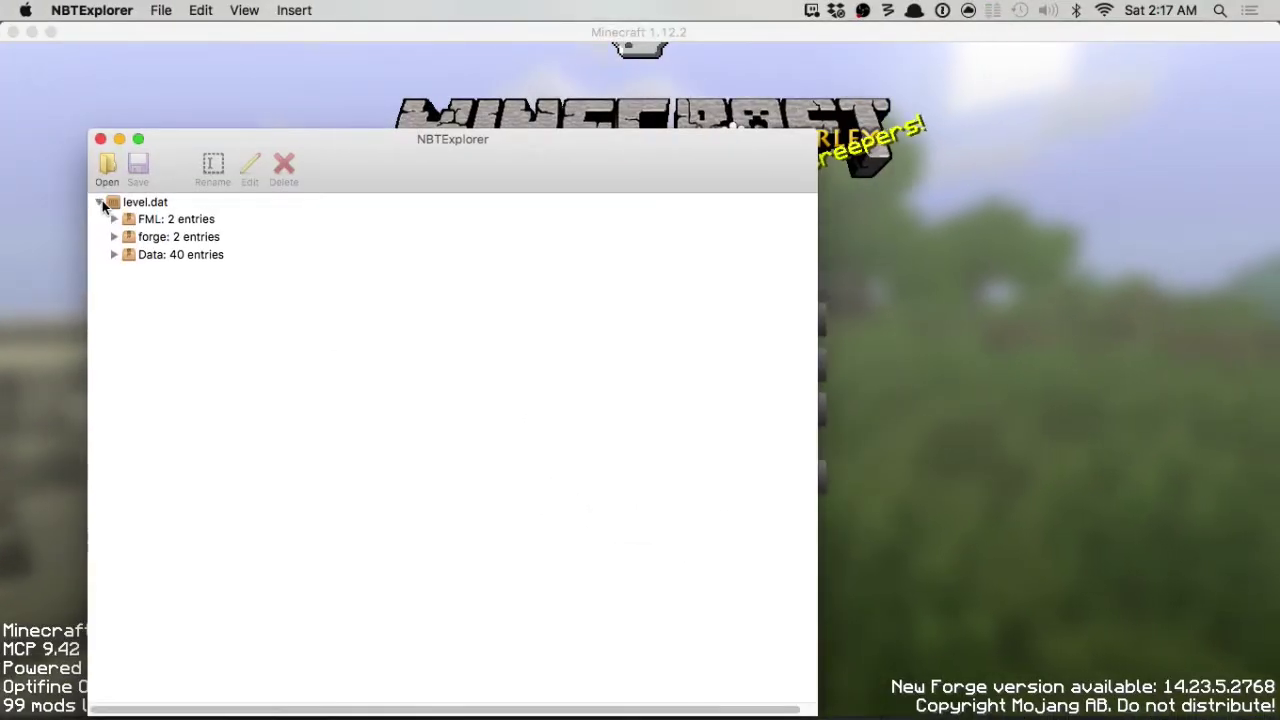
pyautogui.click(112, 255)
pyautogui.scroll(-5, 125, 382)
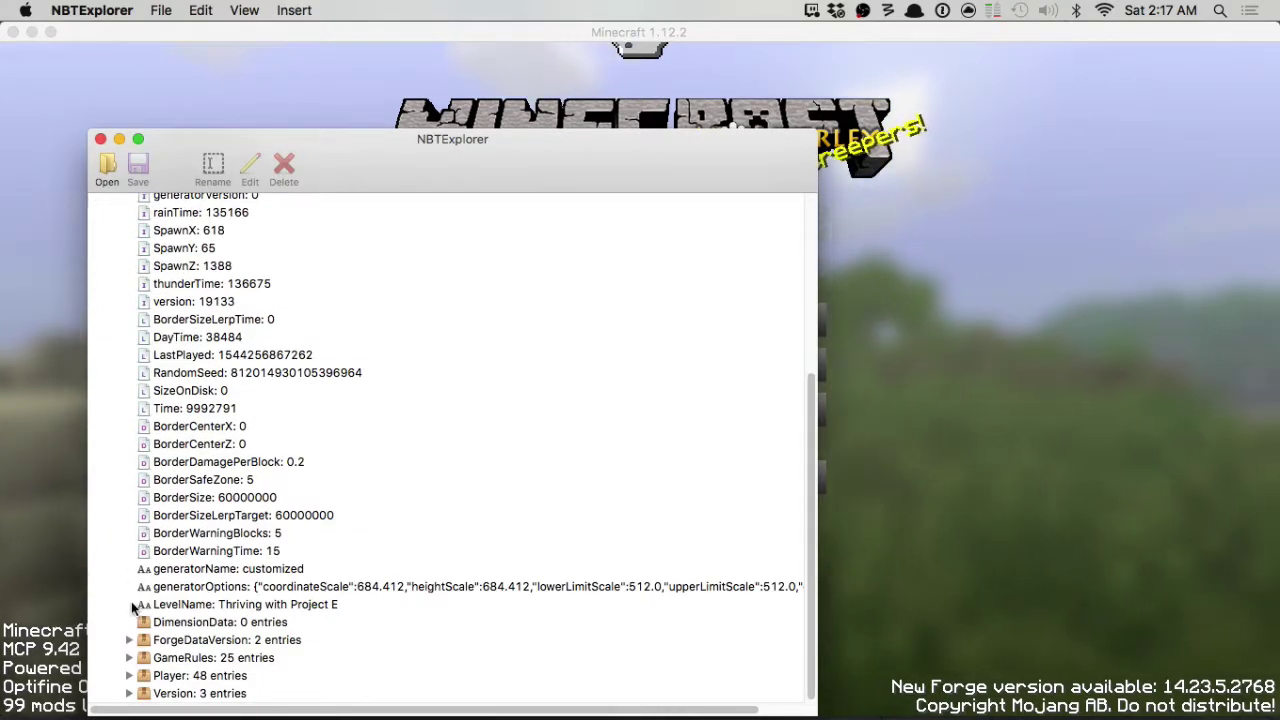
pyautogui.click(129, 677)
pyautogui.scroll(-10, 150, 668)
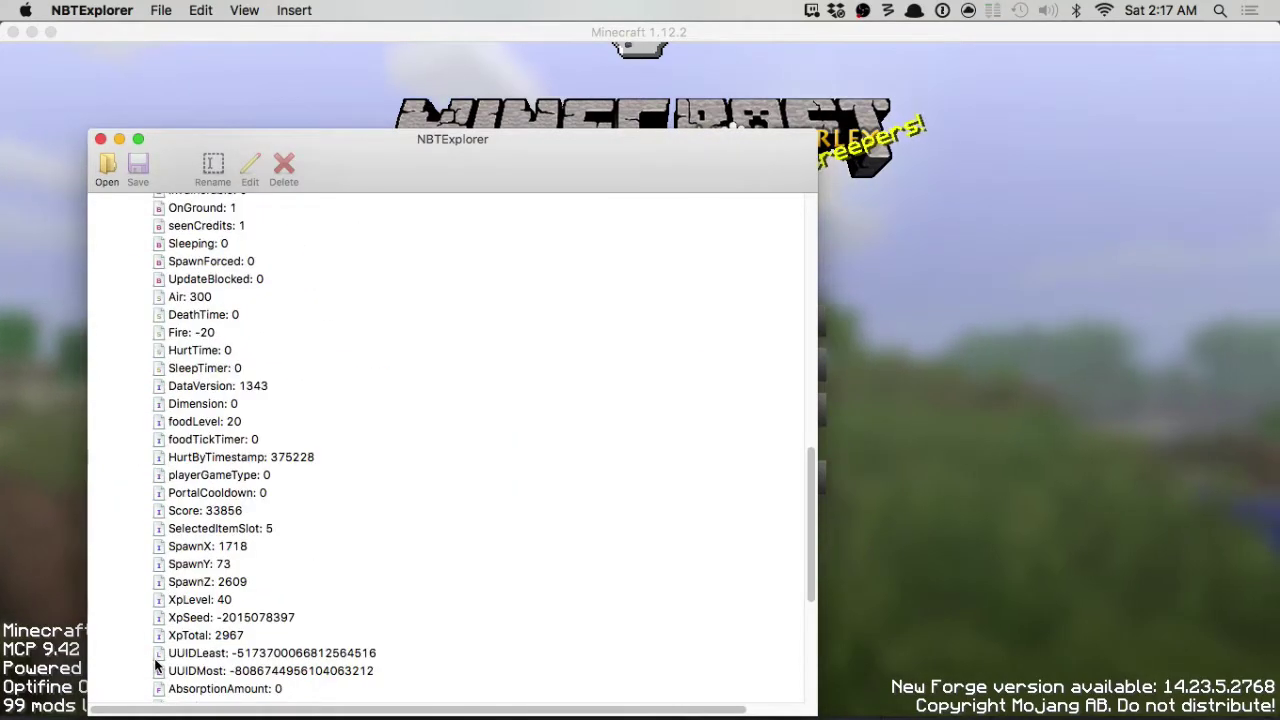
pyautogui.scroll(-6, 156, 664)
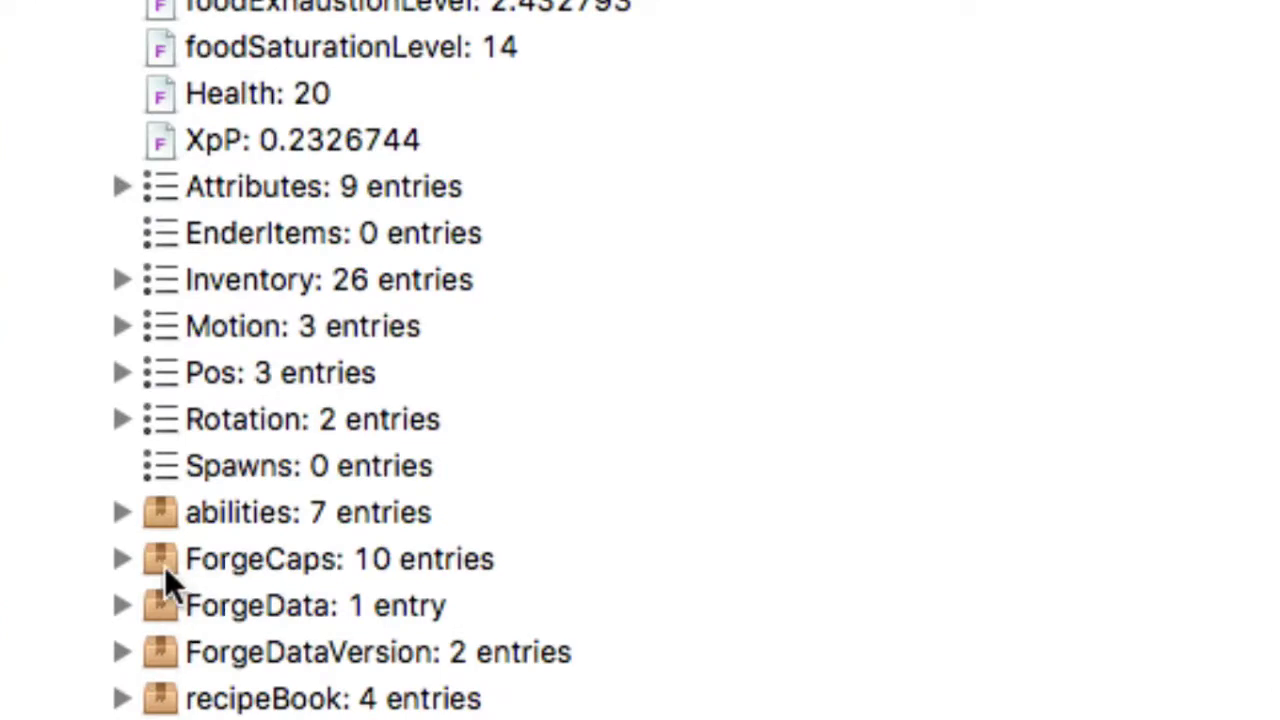
pyautogui.click(120, 559)
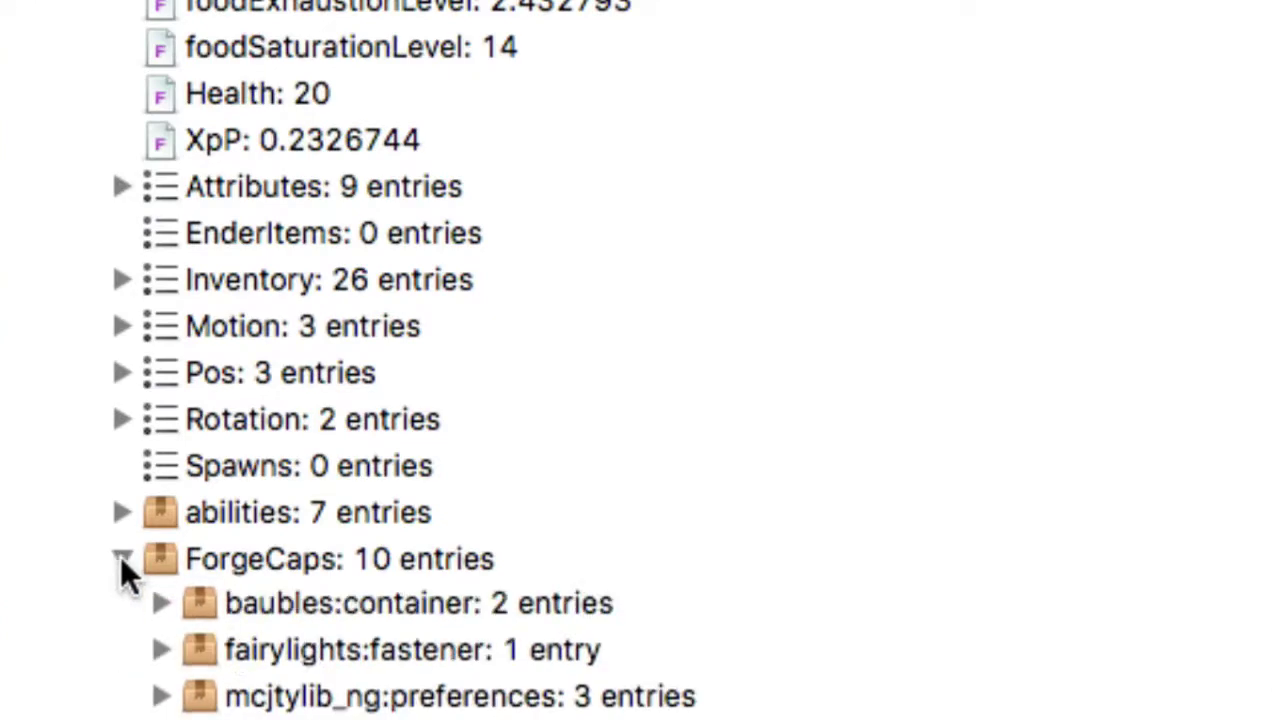
pyautogui.scroll(-5, 174, 565)
pyautogui.scroll(-3, 174, 556)
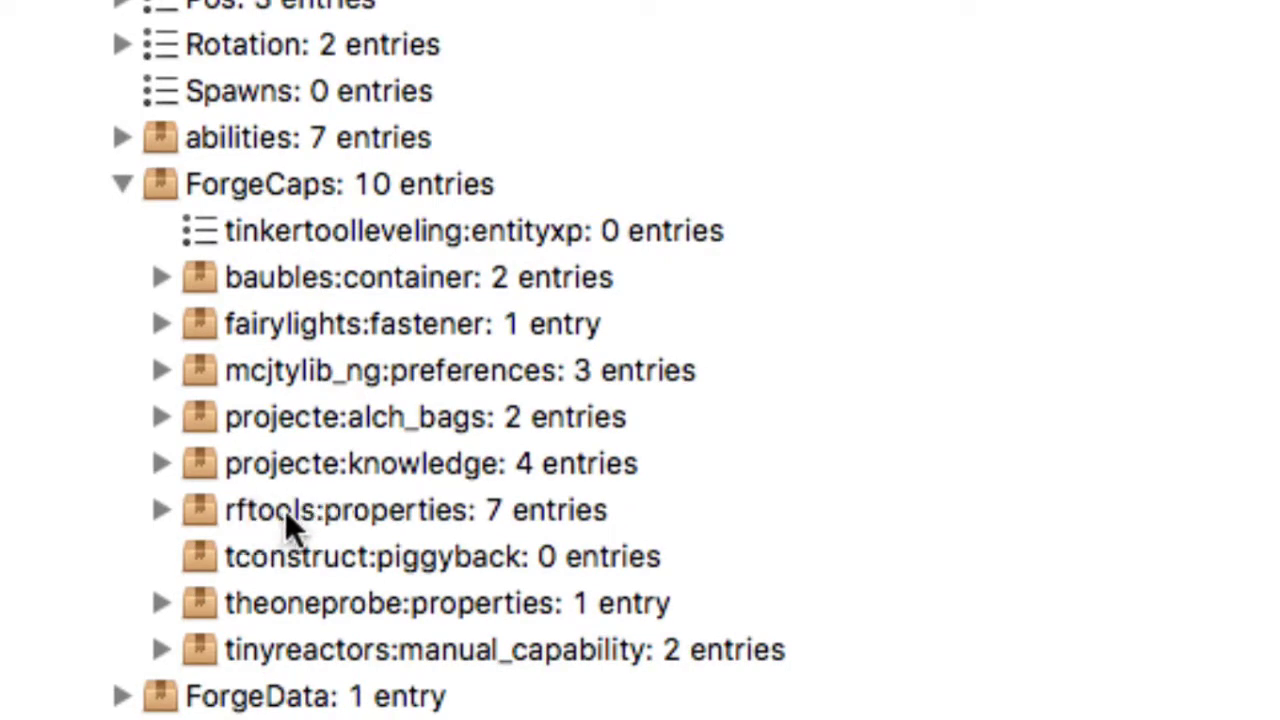
# Select the projecte:knowledge tag under ForgeCaps and expand it.
pyautogui.click(330, 472)
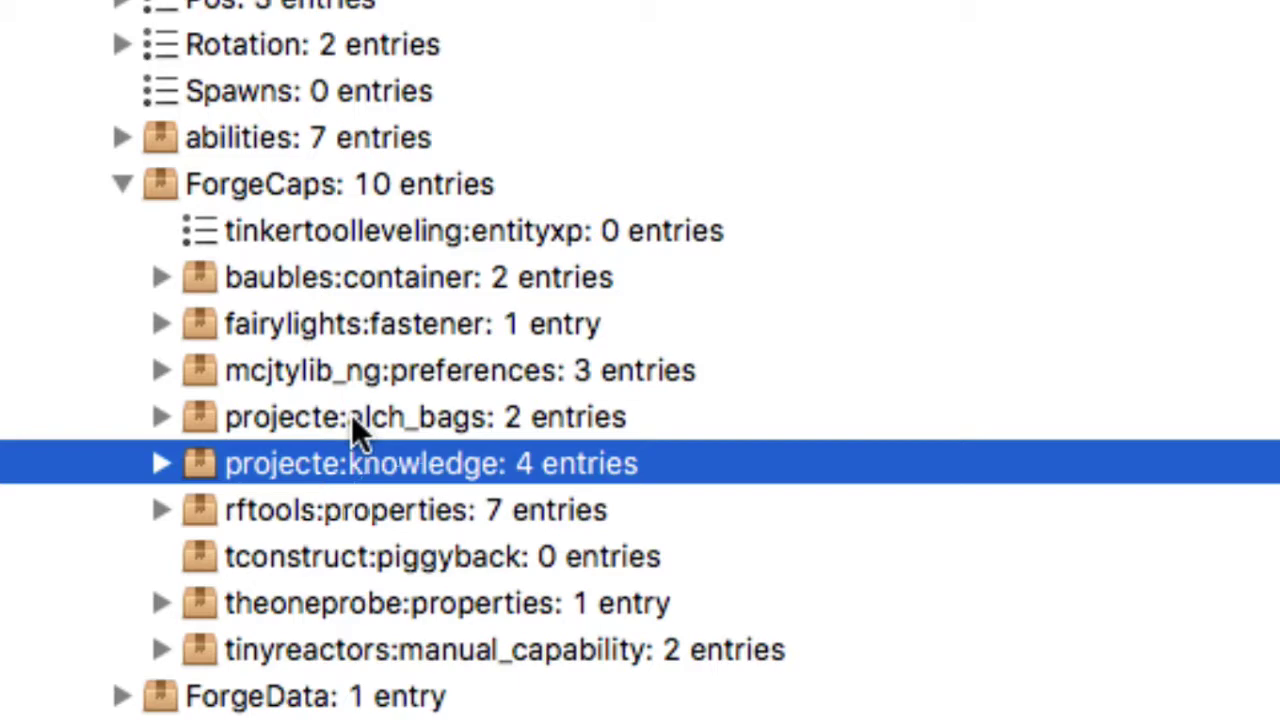
pyautogui.scroll(-3, 400, 422)
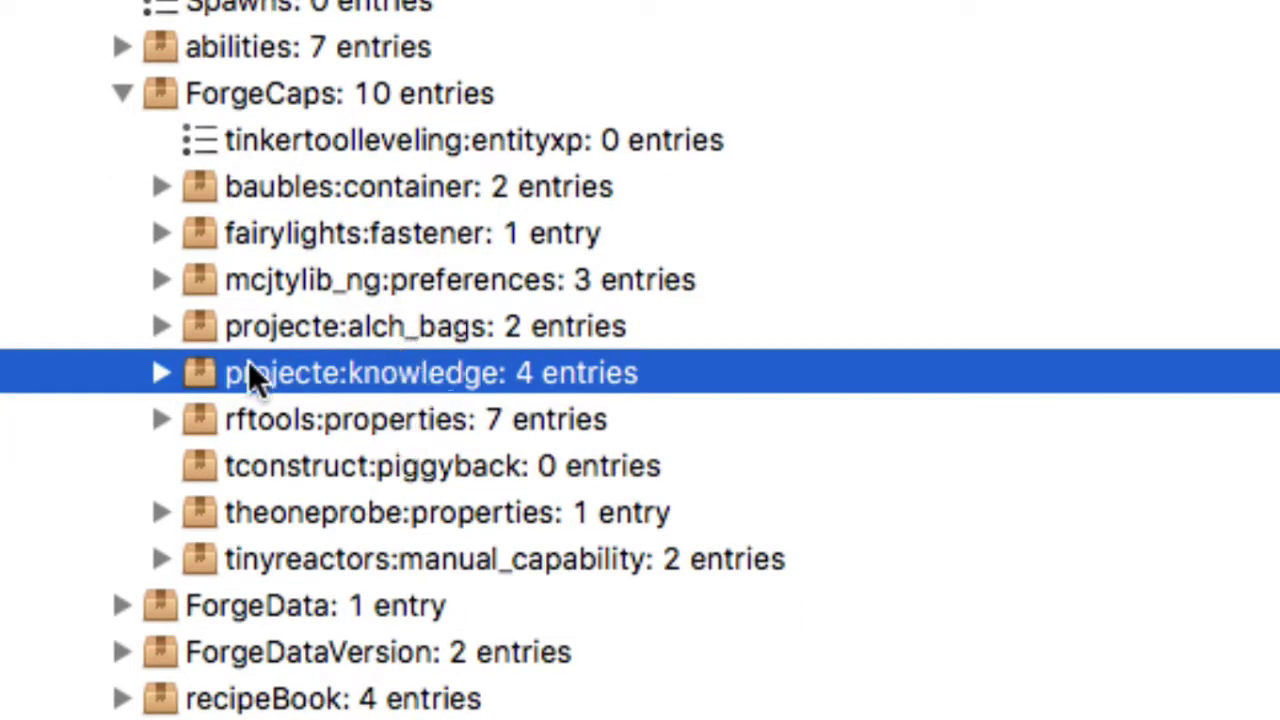
pyautogui.click(162, 372)
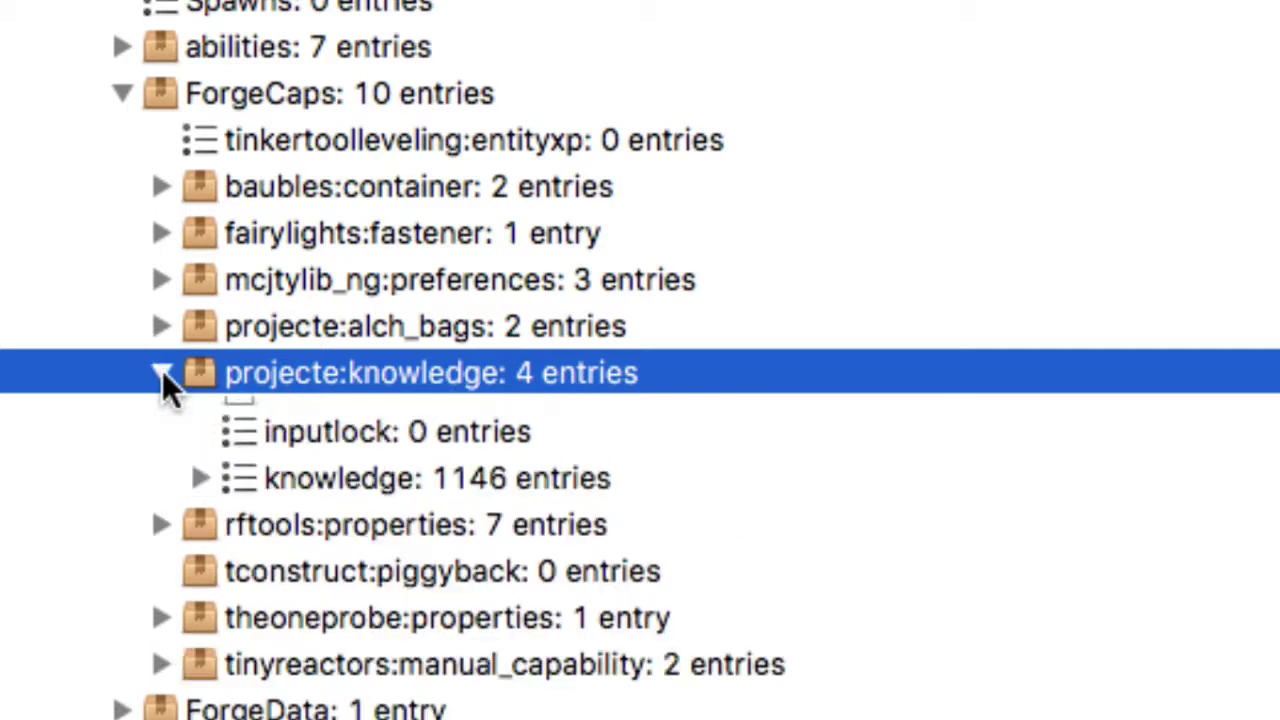
# Look through the knowledge list's item entries and collapse the minecraft:wool entry.
pyautogui.scroll(-1, 226, 465)
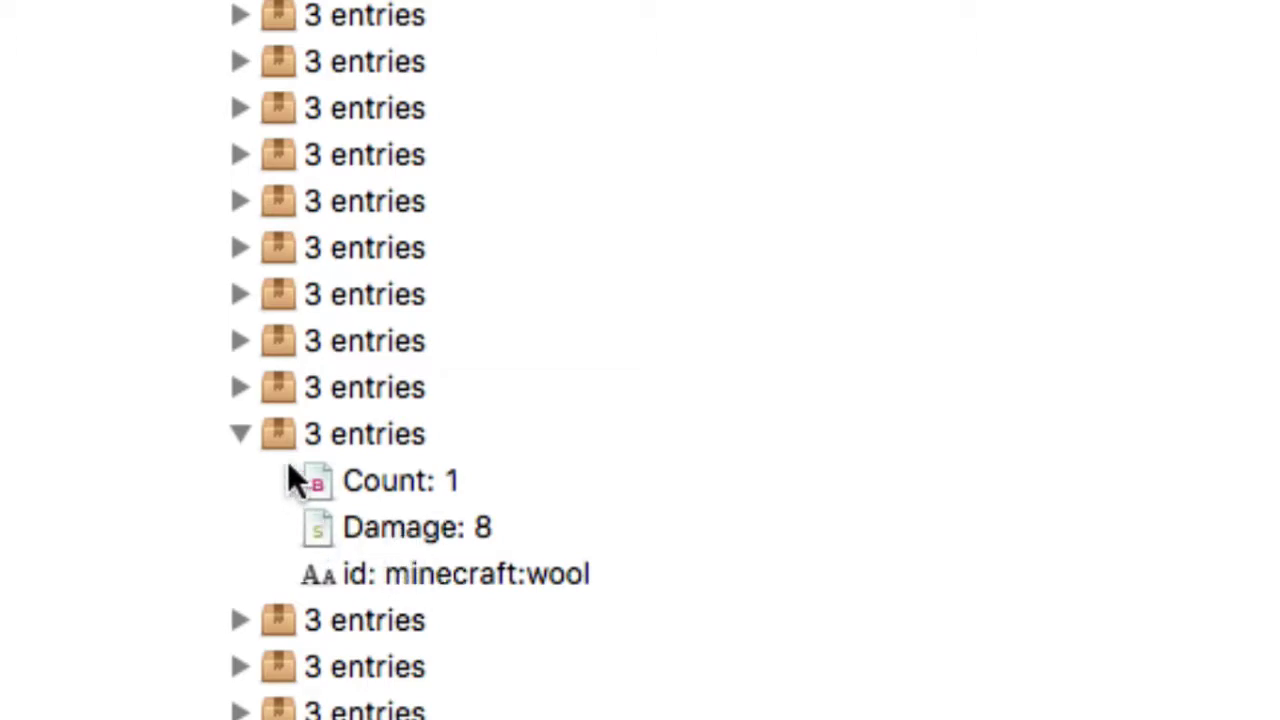
pyautogui.click(241, 433)
pyautogui.scroll(-15, 300, 425)
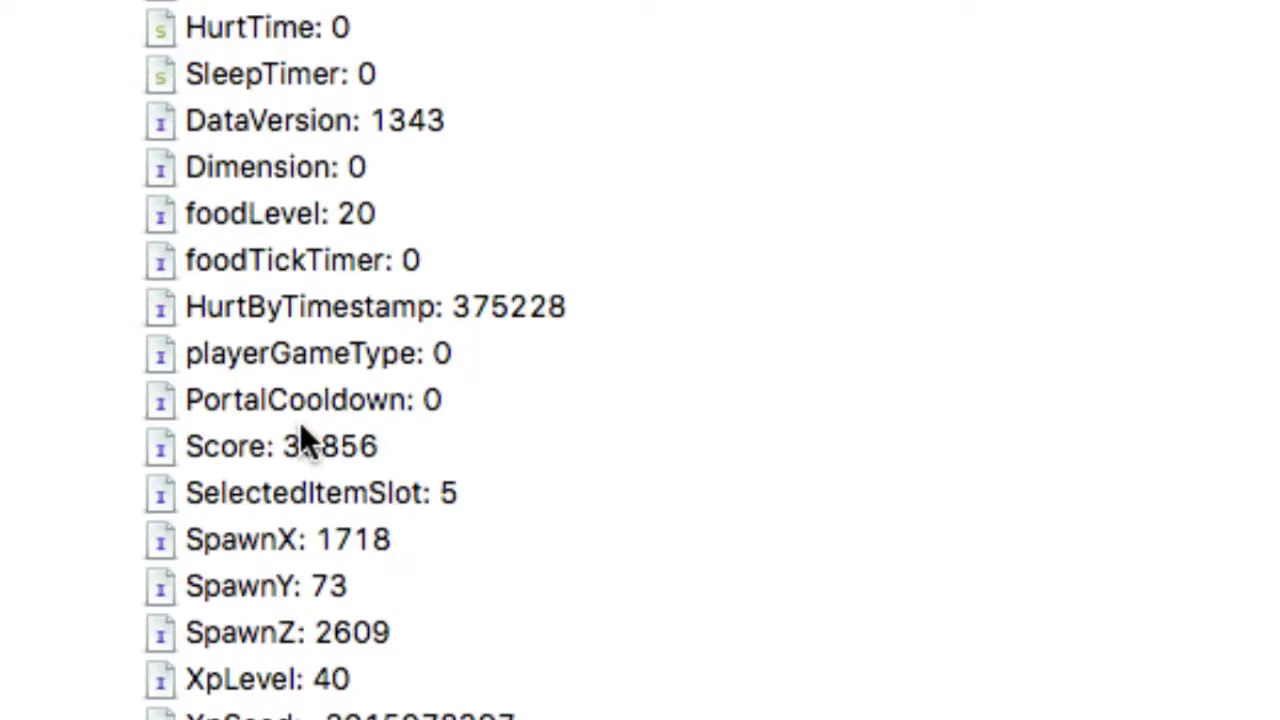
# Collapse the projecte:knowledge tag under ForgeCaps and copy it.
pyautogui.scroll(-20, 300, 422)
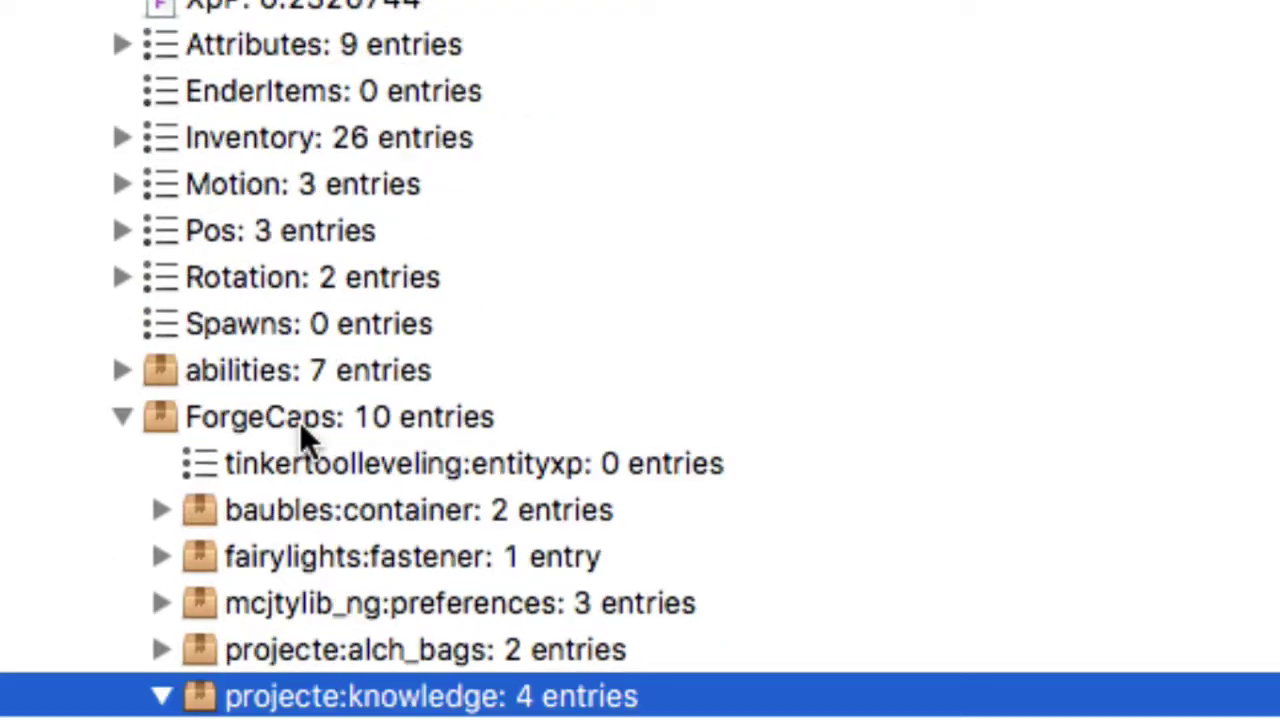
pyautogui.scroll(-2, 300, 422)
pyautogui.scroll(-4, 300, 422)
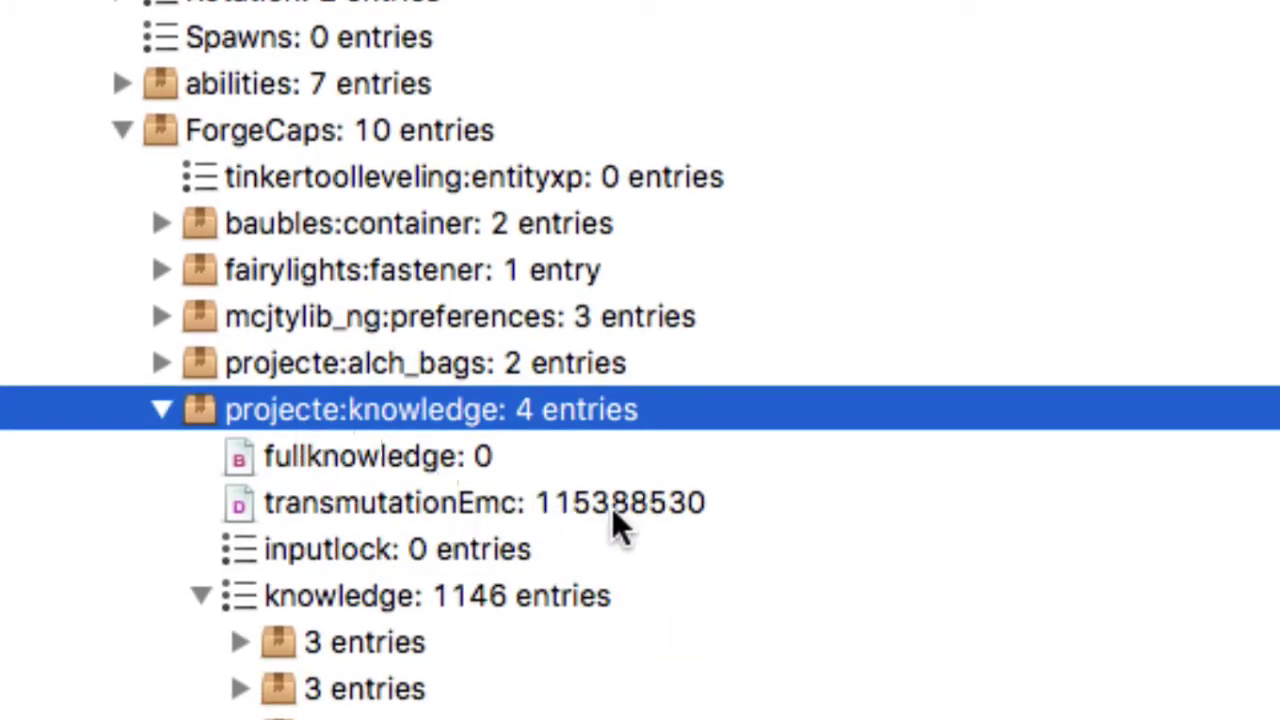
pyautogui.click(163, 407)
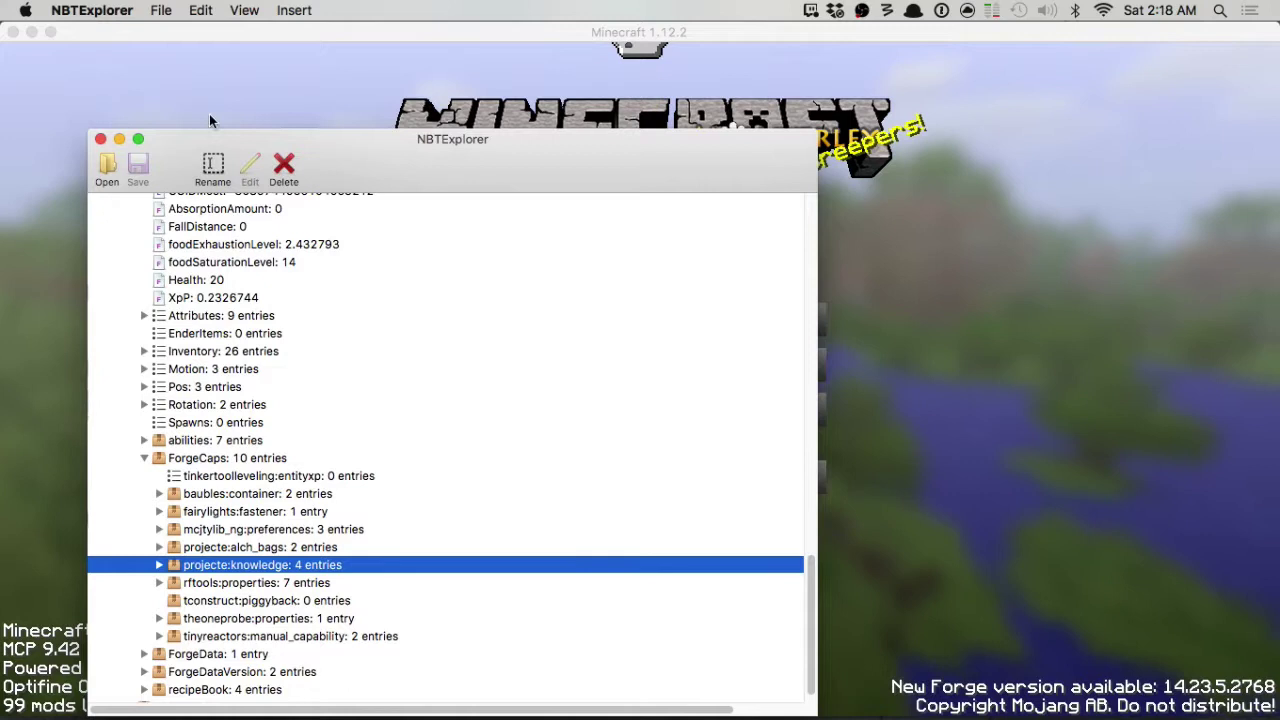
pyautogui.click(199, 9)
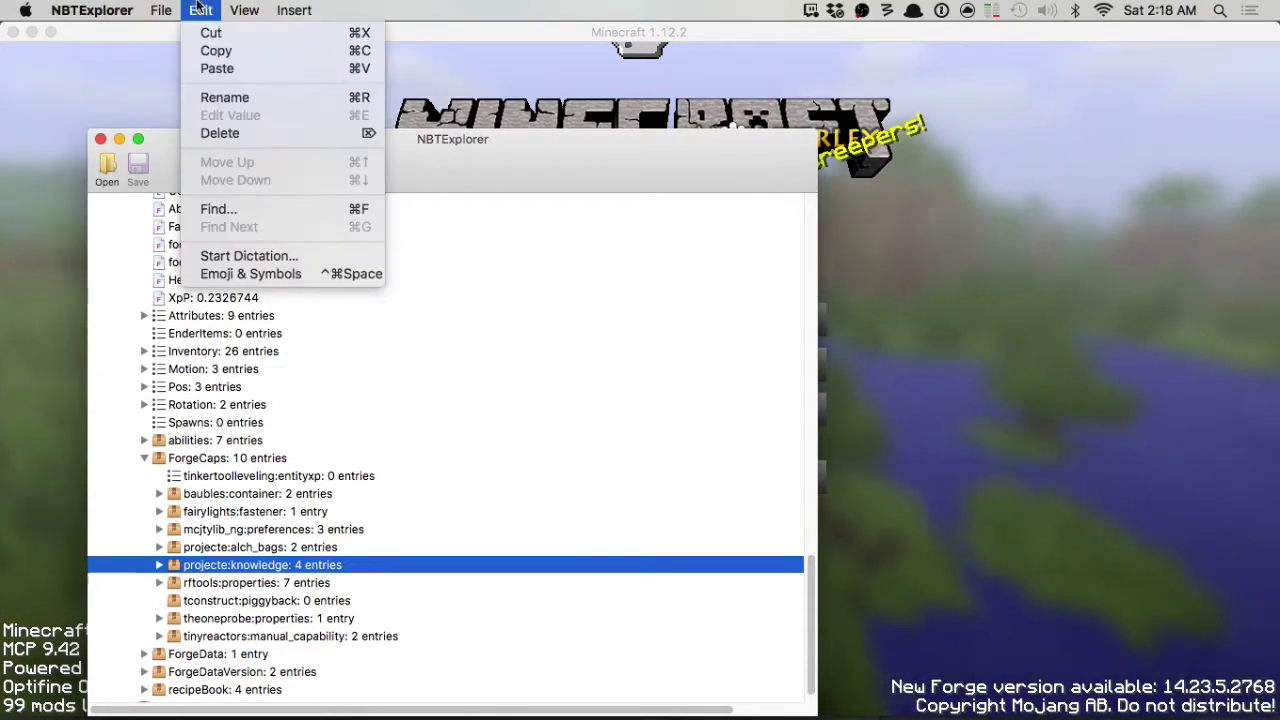
pyautogui.click(212, 51)
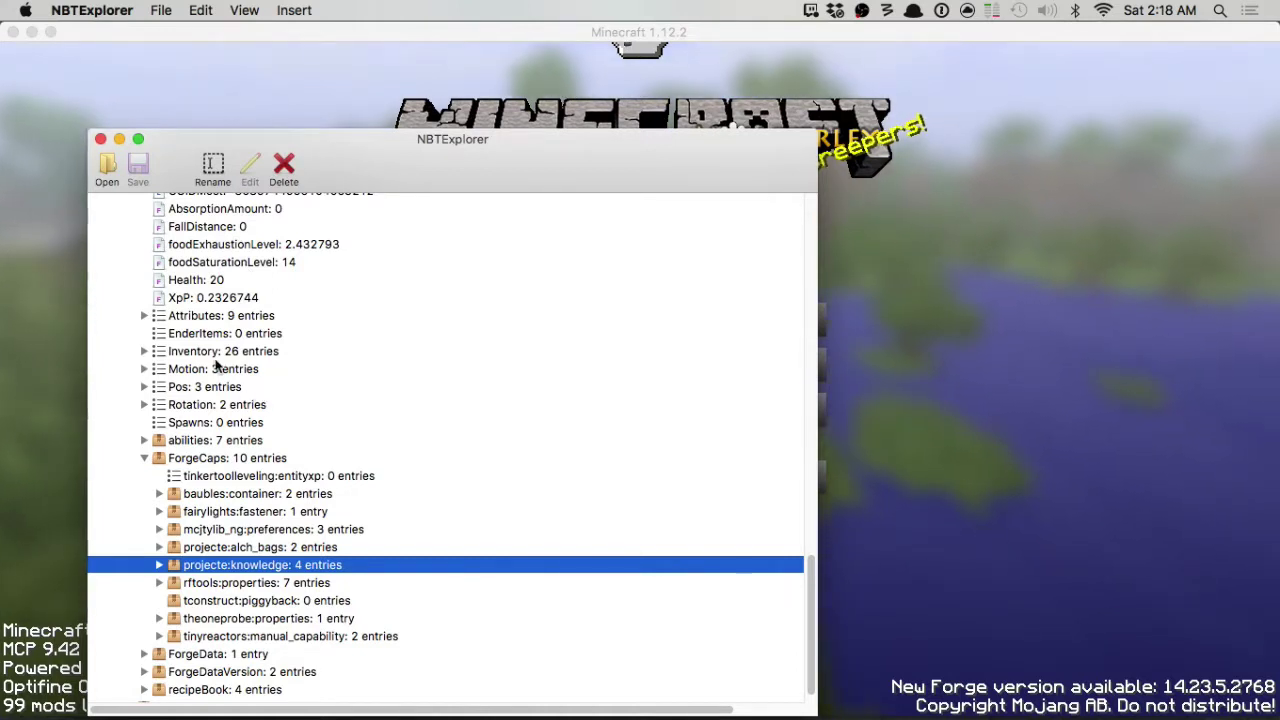
# Open the level.dat file from the New World folder inside saves.
pyautogui.click(160, 10)
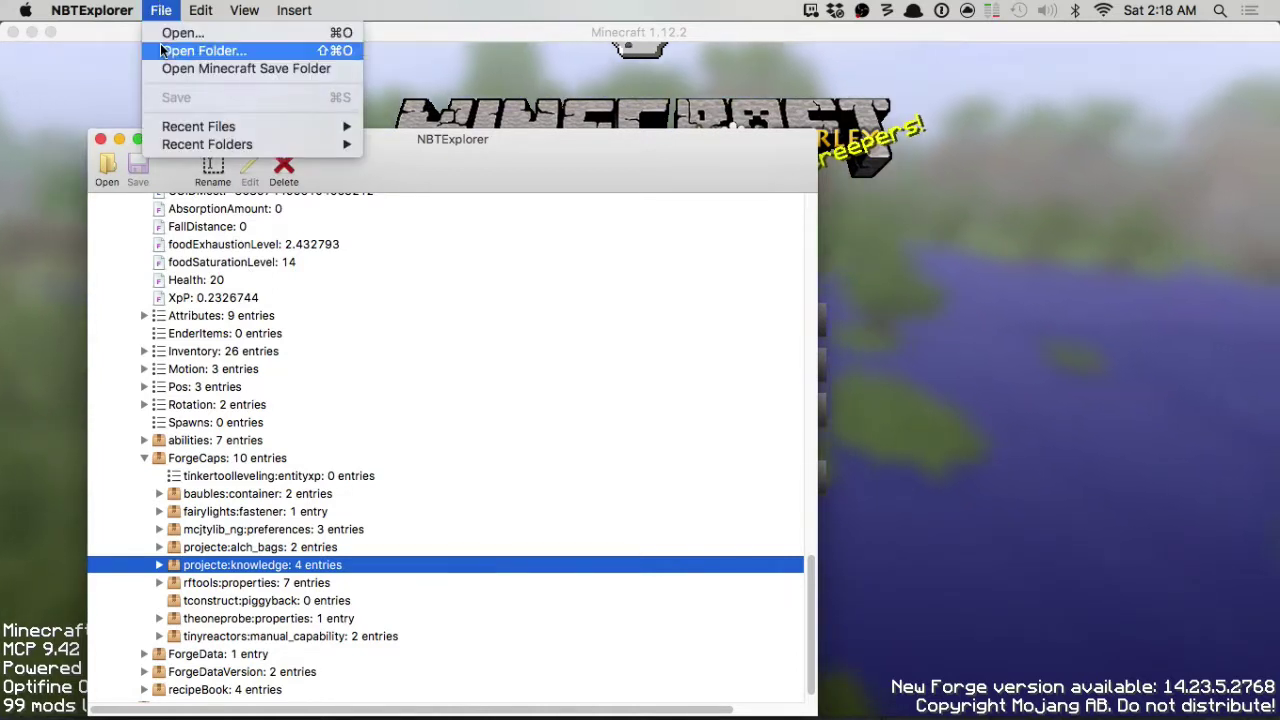
pyautogui.click(162, 34)
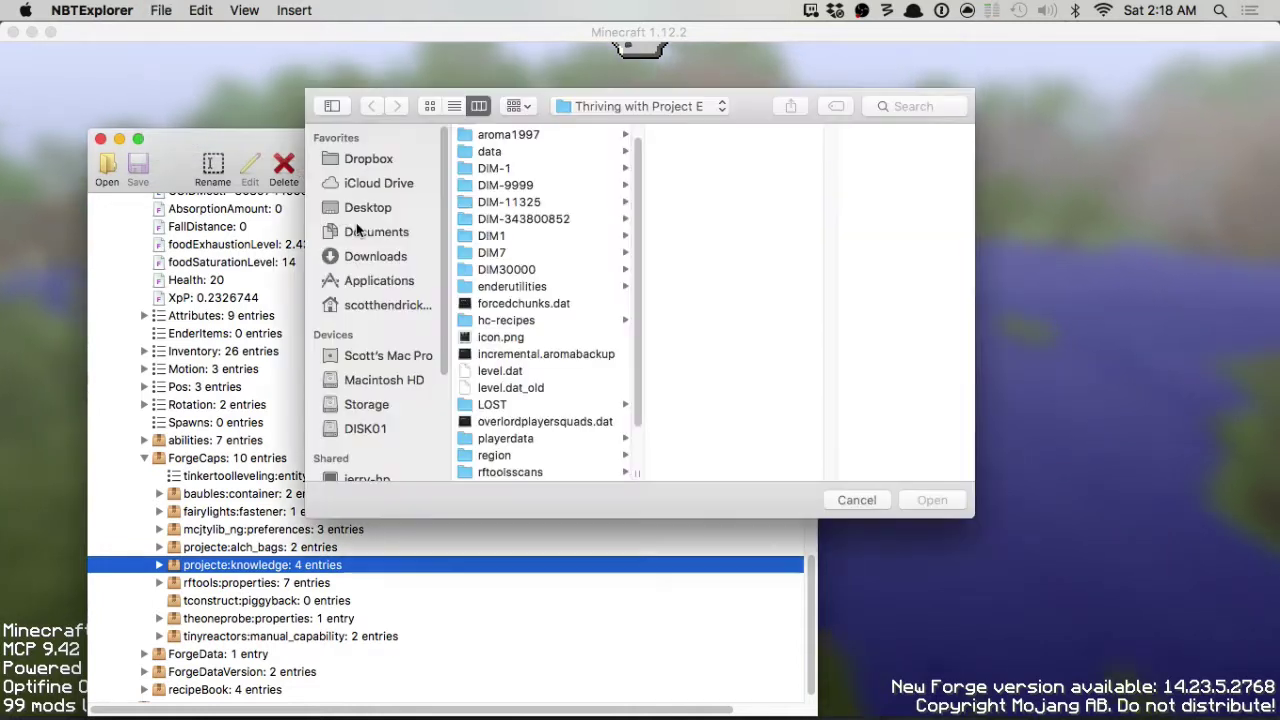
pyautogui.click(612, 108)
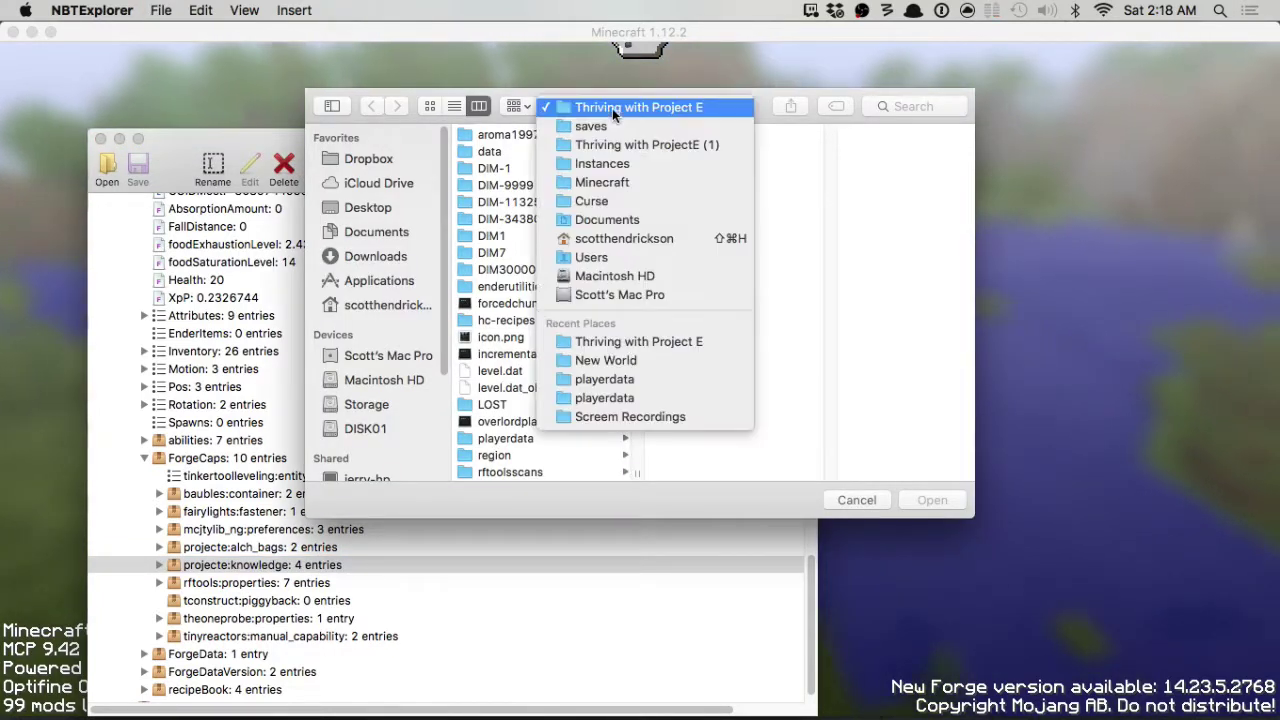
pyautogui.click(610, 127)
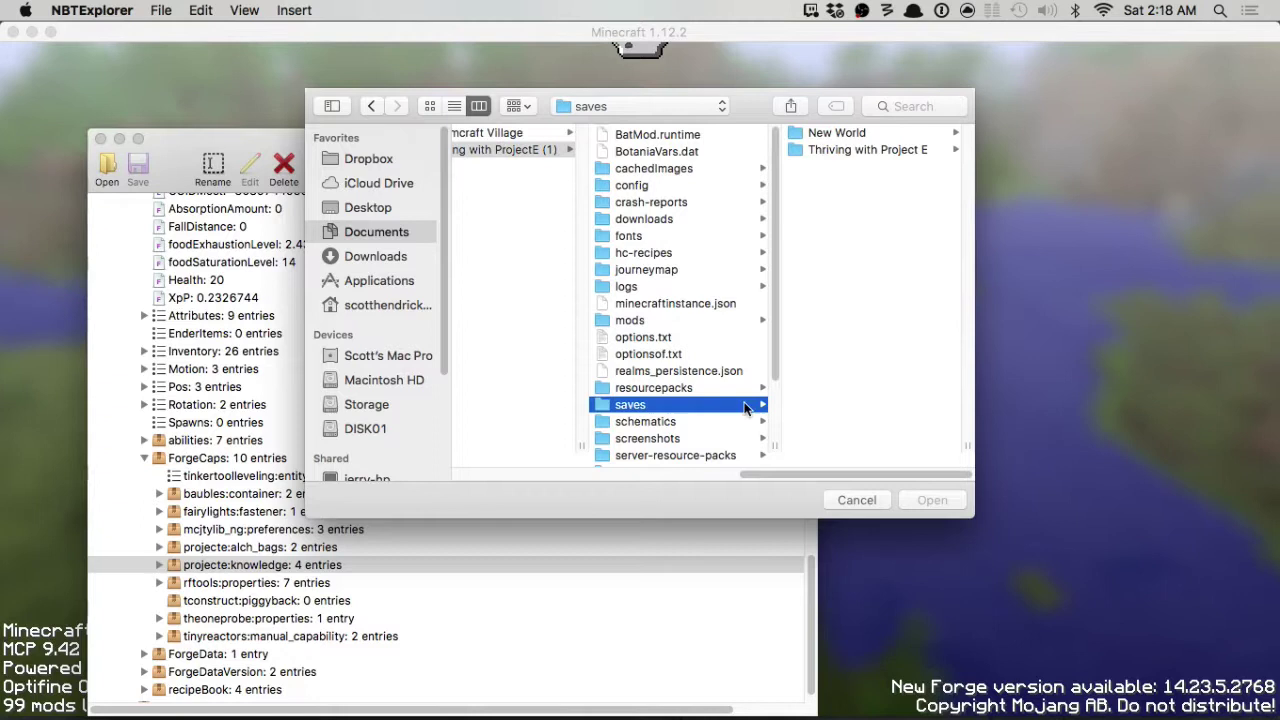
pyautogui.click(846, 132)
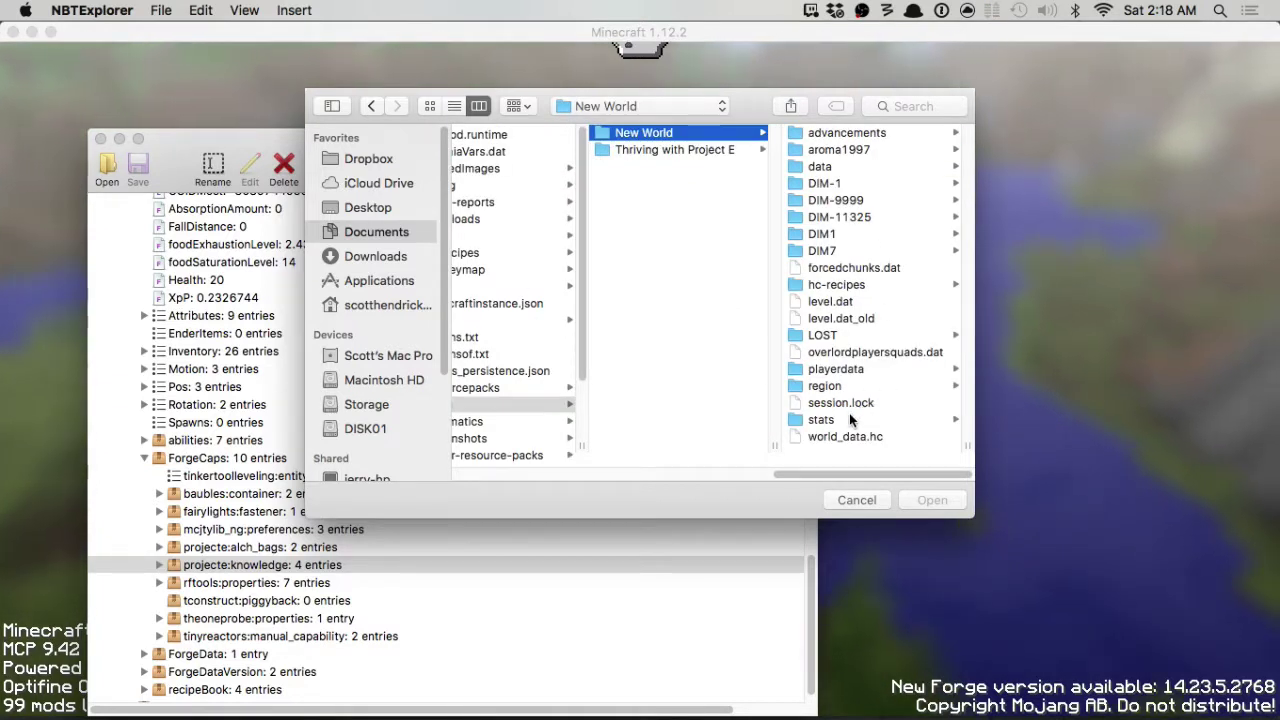
pyautogui.click(843, 301)
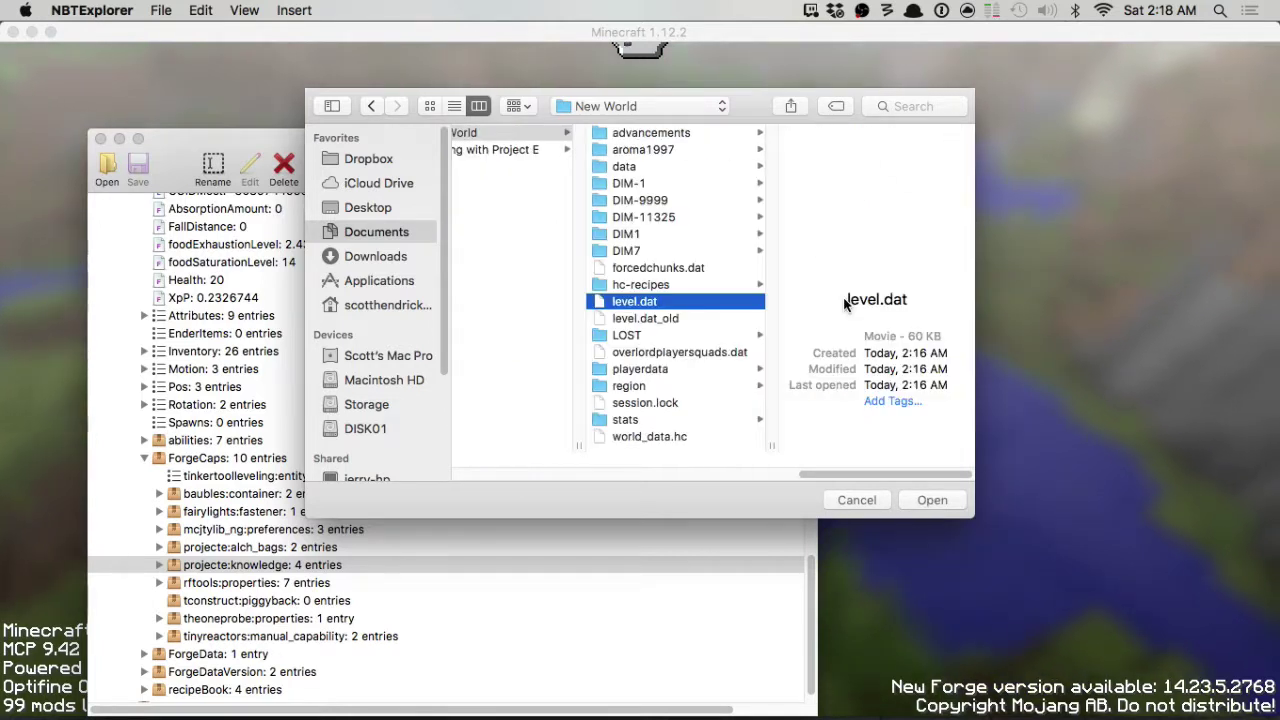
pyautogui.click(926, 499)
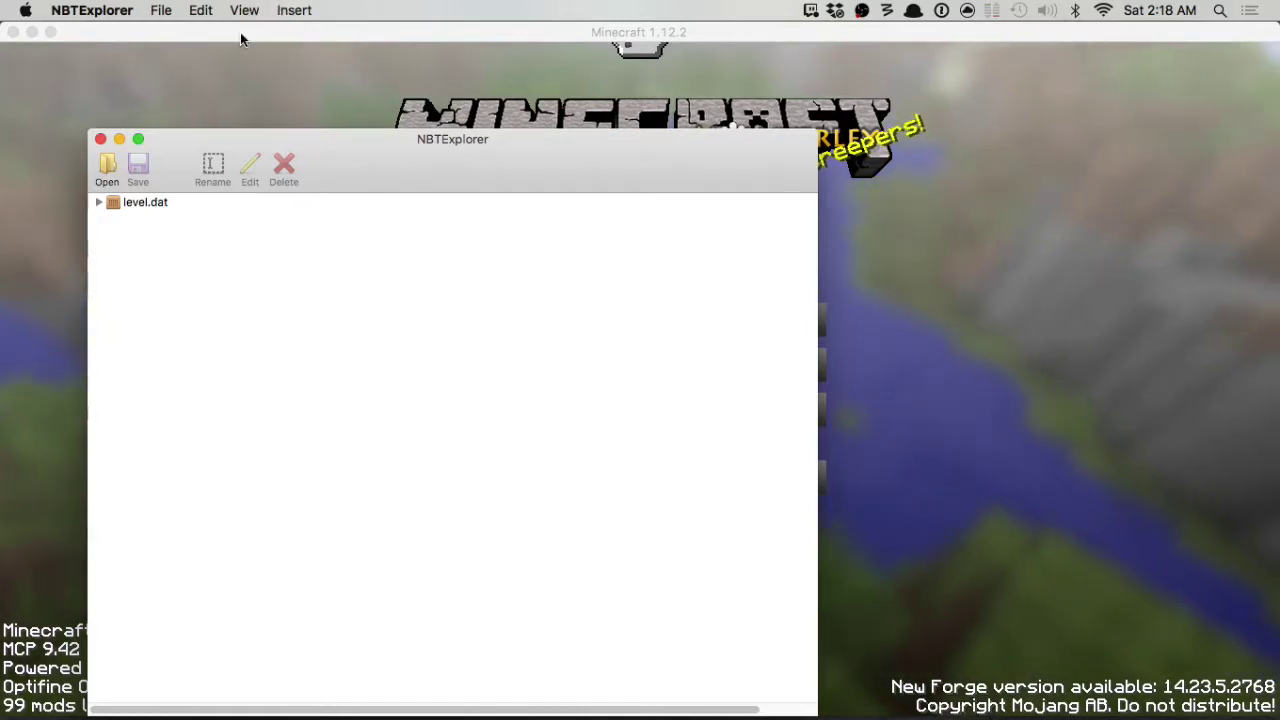
# Expand New World's level.dat through Data and Player to show the contents of ForgeCaps.
pyautogui.click(94, 205)
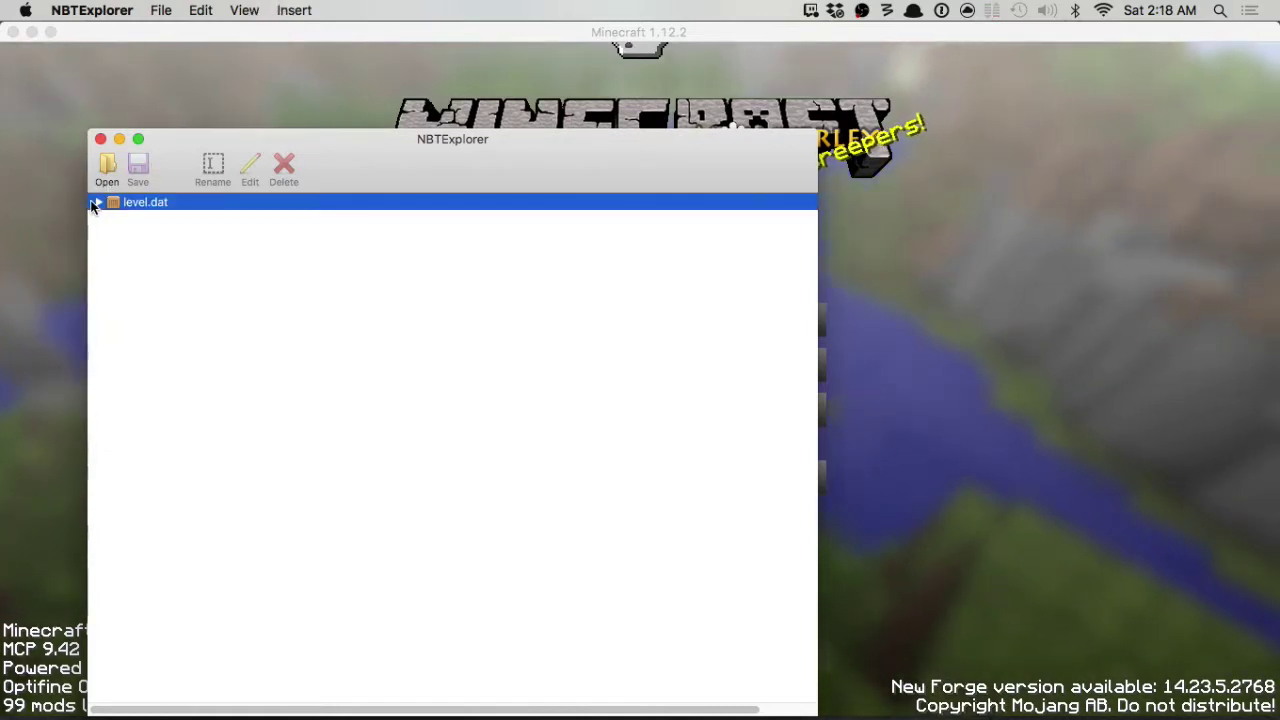
pyautogui.click(97, 204)
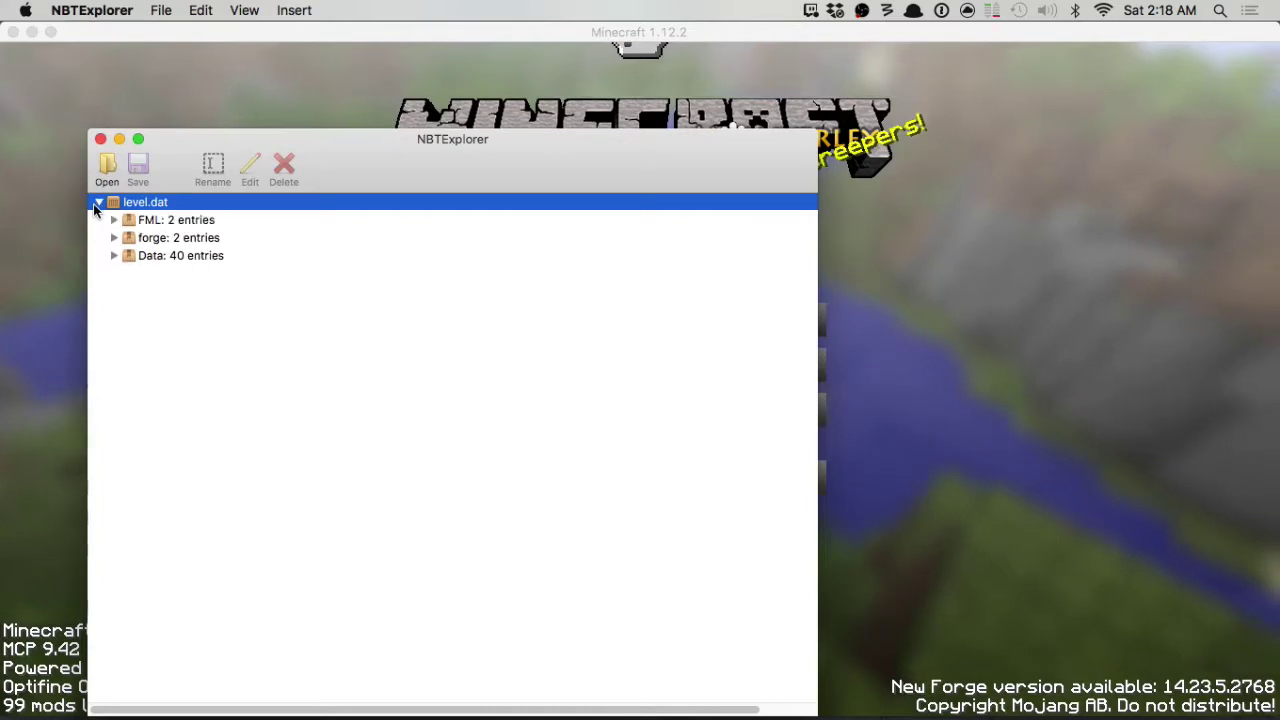
pyautogui.click(112, 255)
pyautogui.scroll(-5, 121, 390)
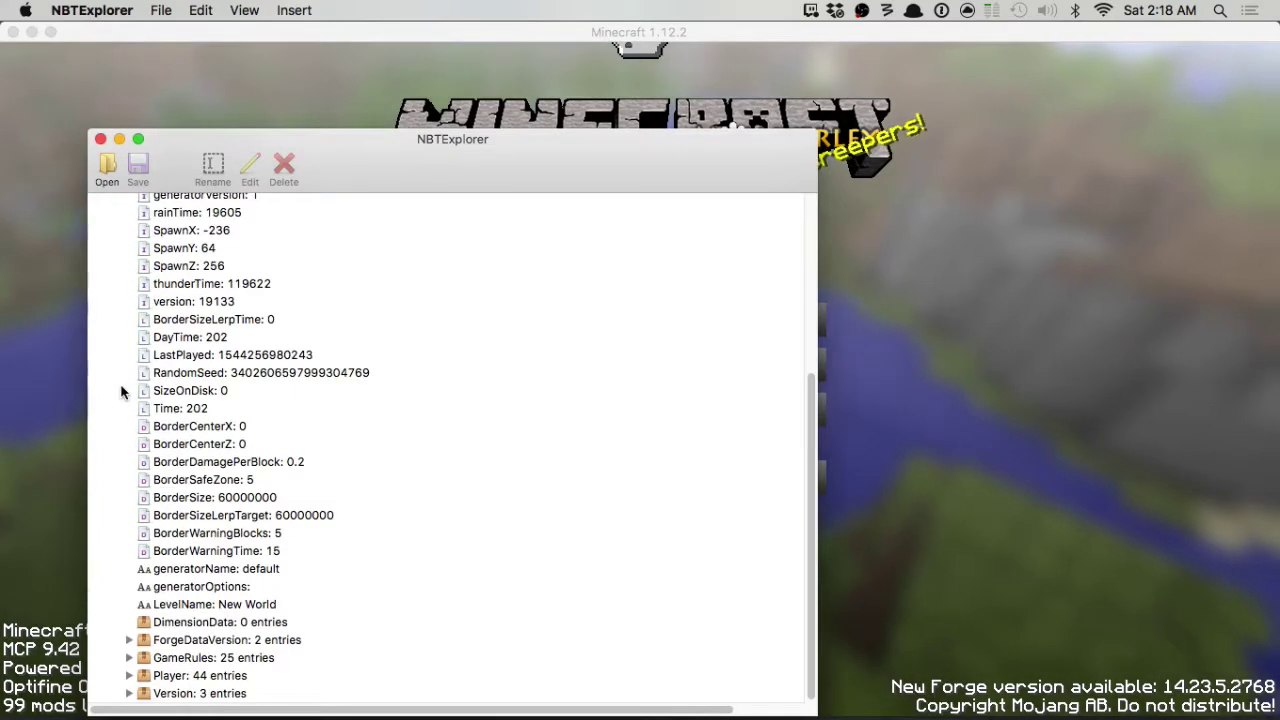
pyautogui.click(128, 676)
pyautogui.scroll(-10, 204, 629)
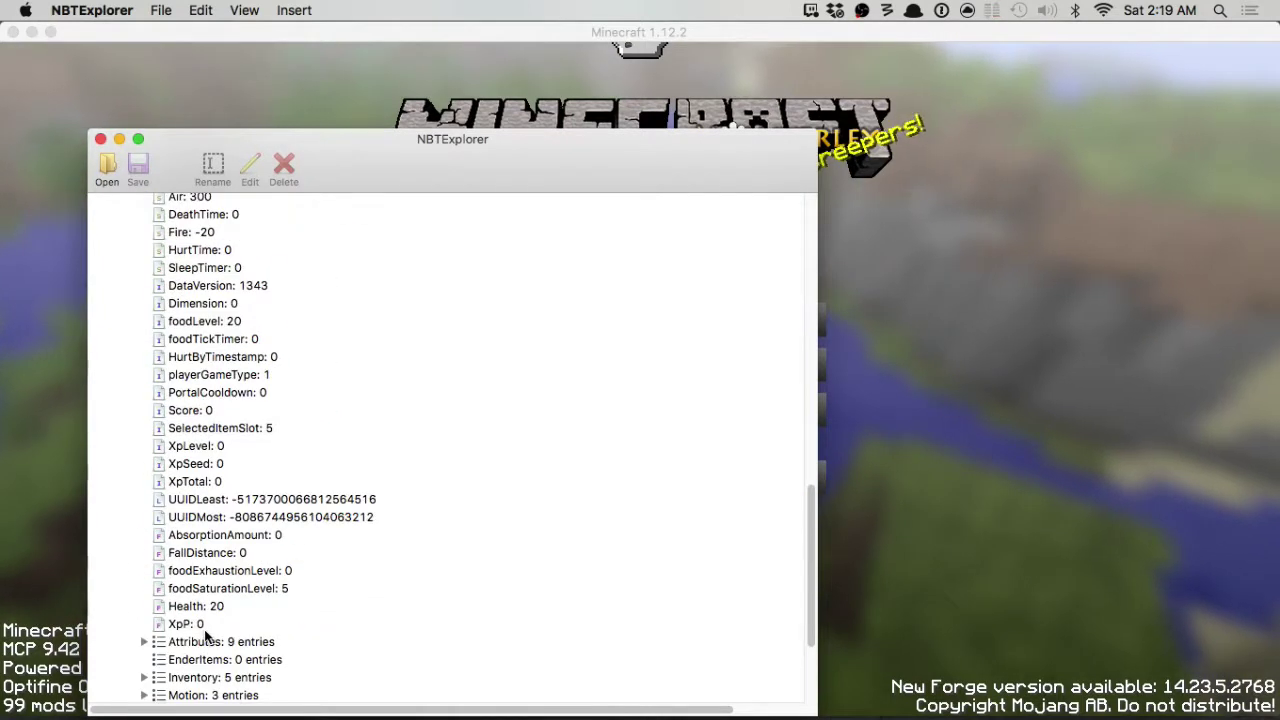
pyautogui.scroll(-4, 205, 630)
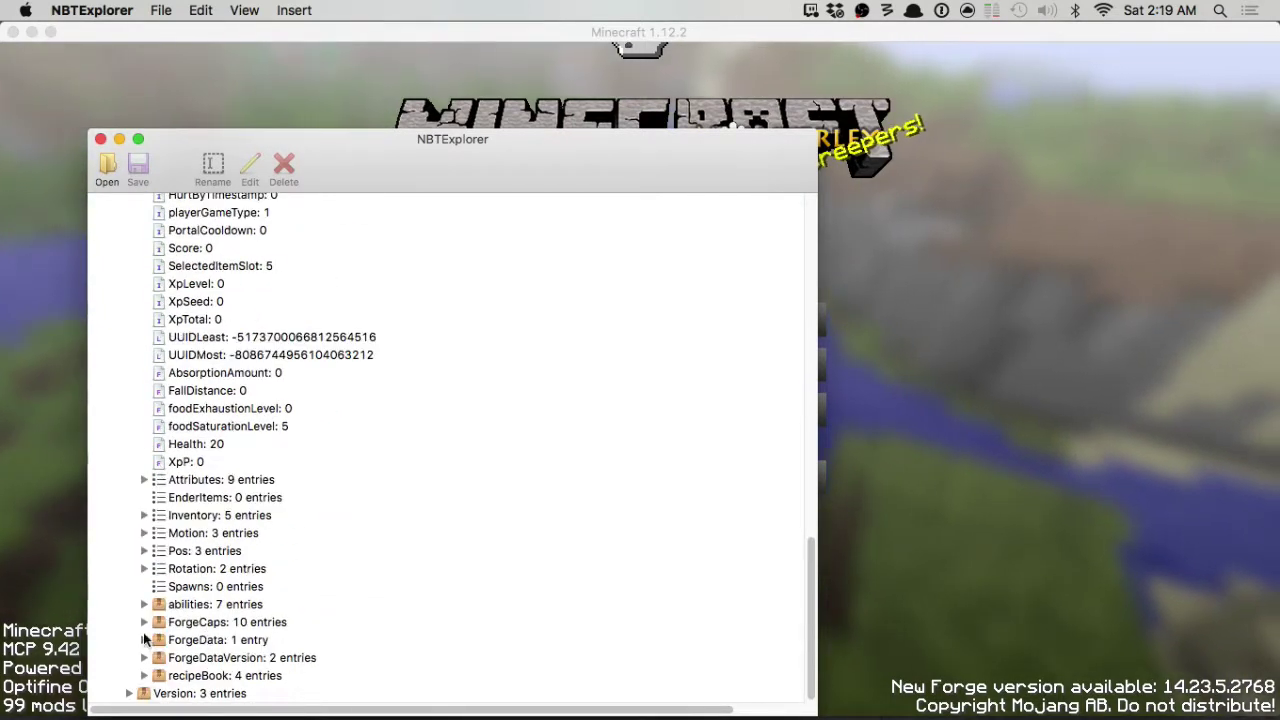
pyautogui.click(144, 622)
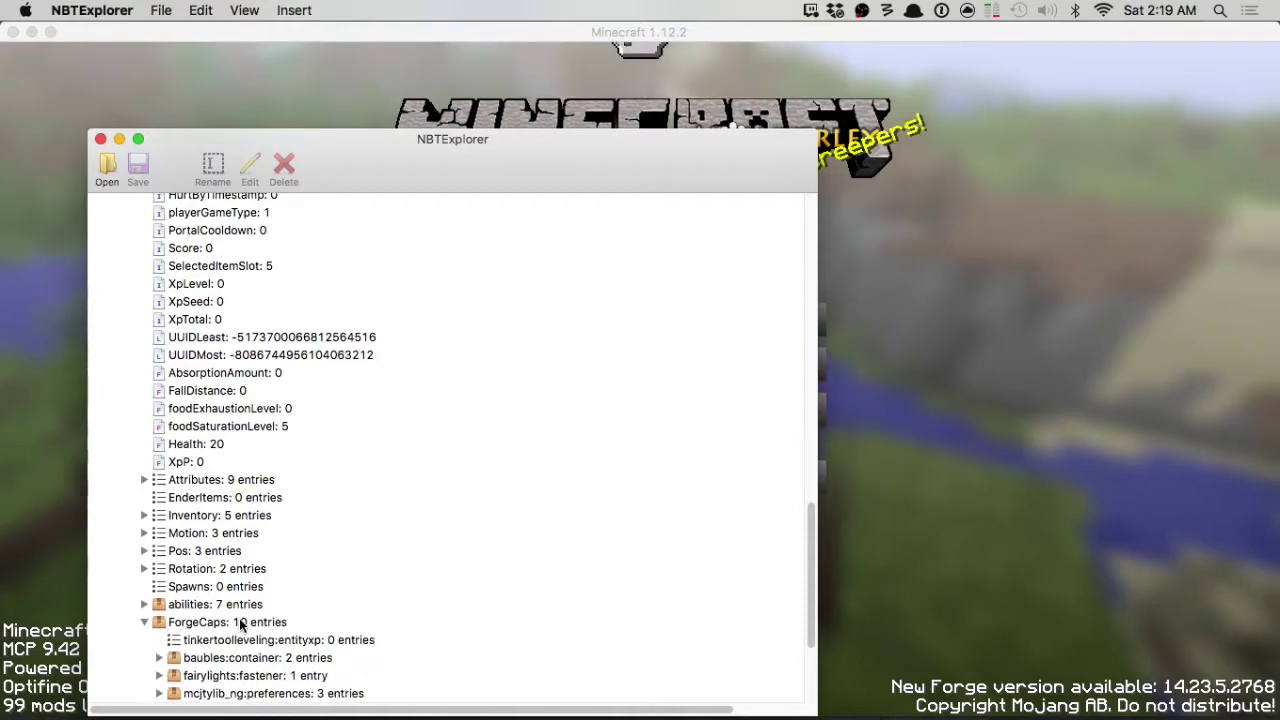
pyautogui.scroll(-4, 239, 618)
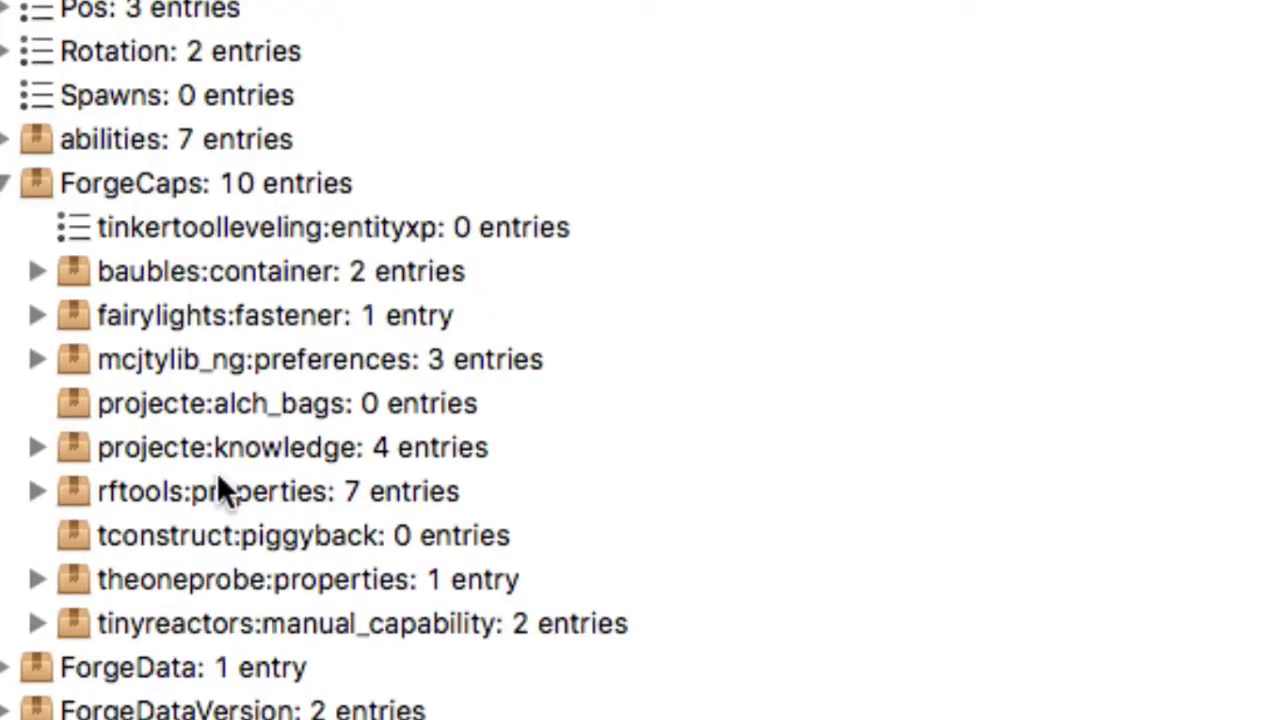
# Delete the existing projecte:knowledge tag from New World's ForgeCaps.
pyautogui.click(214, 437)
pyautogui.scroll(10, 214, 437)
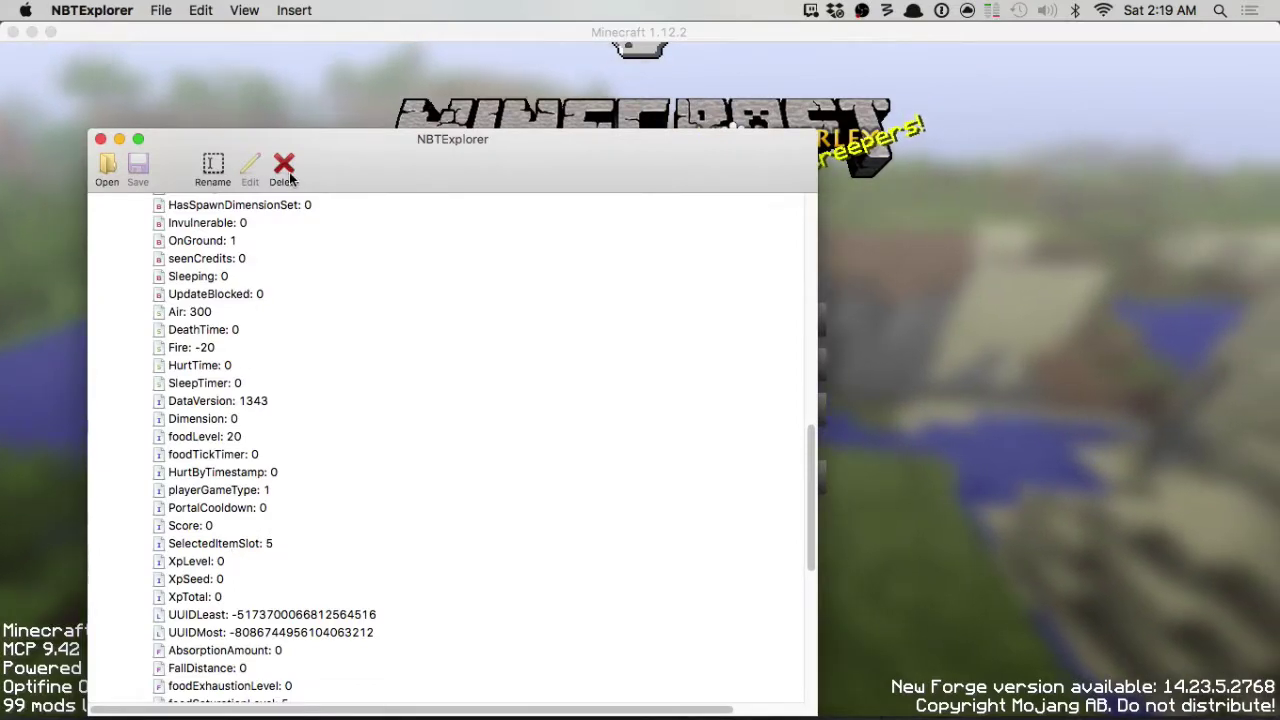
pyautogui.scroll(-8, 290, 304)
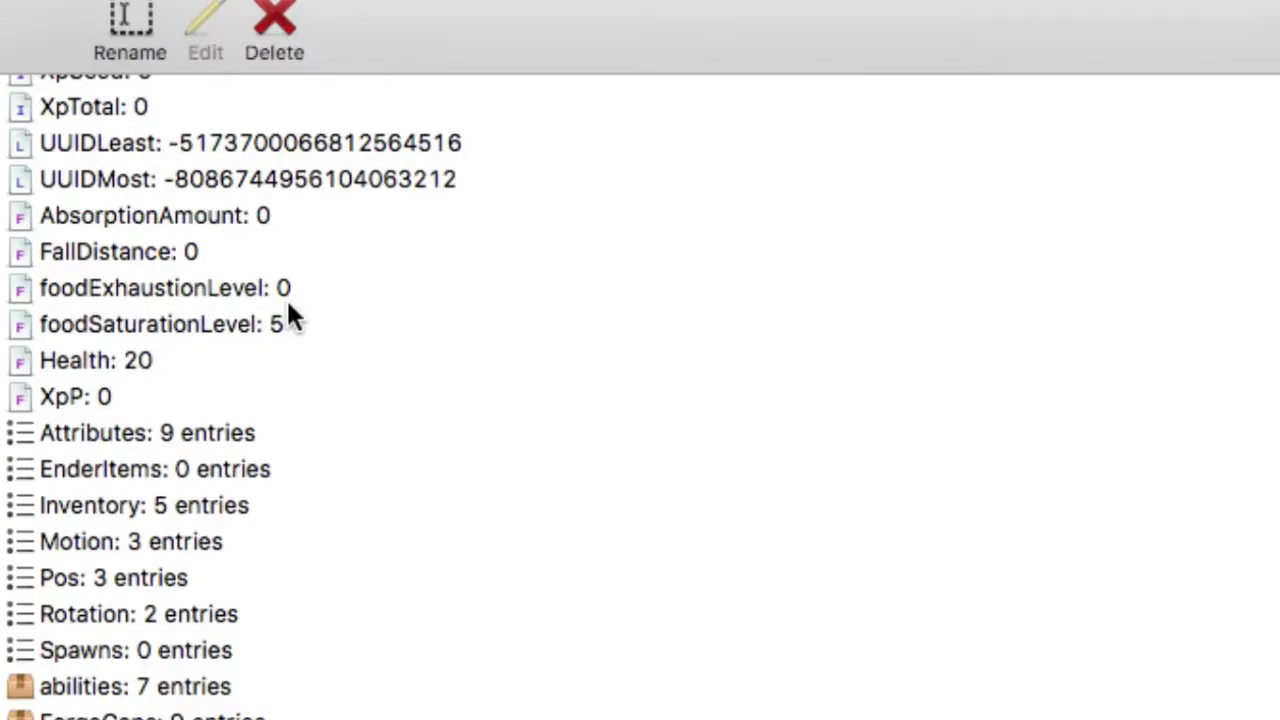
pyautogui.scroll(-2, 290, 310)
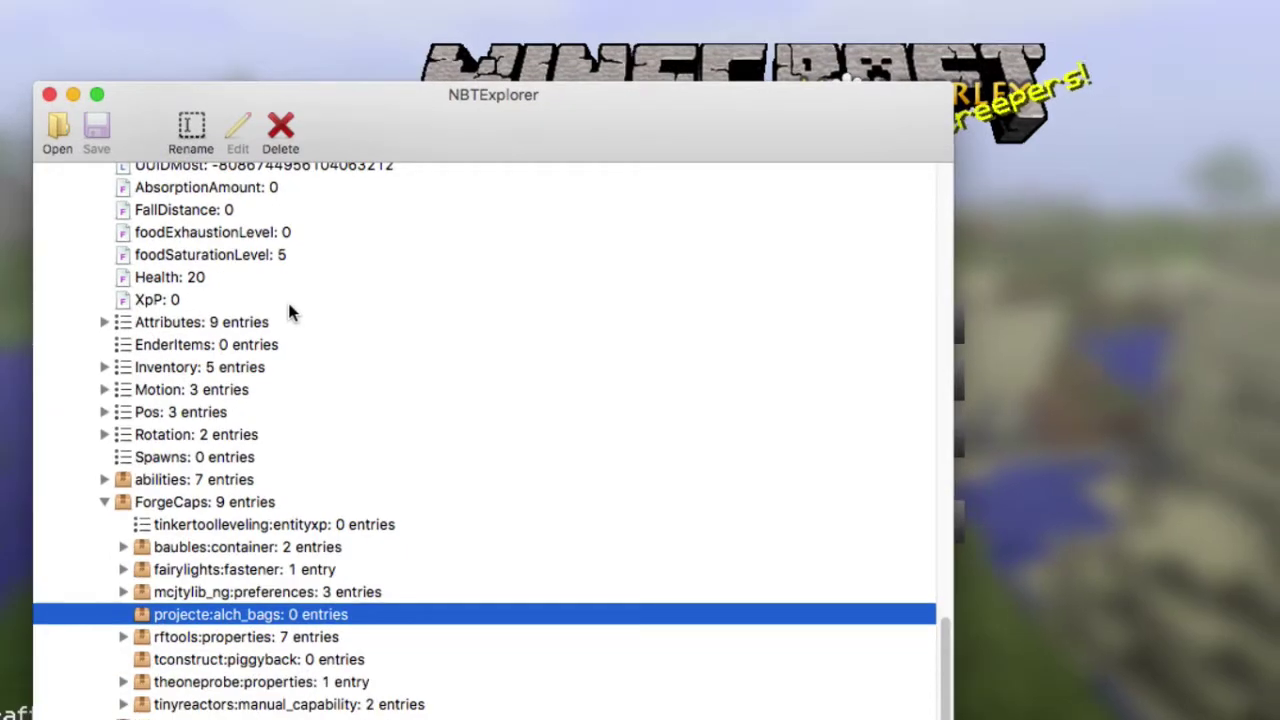
# Paste the copied projecte:knowledge tag into New World's ForgeCaps.
pyautogui.click(207, 503)
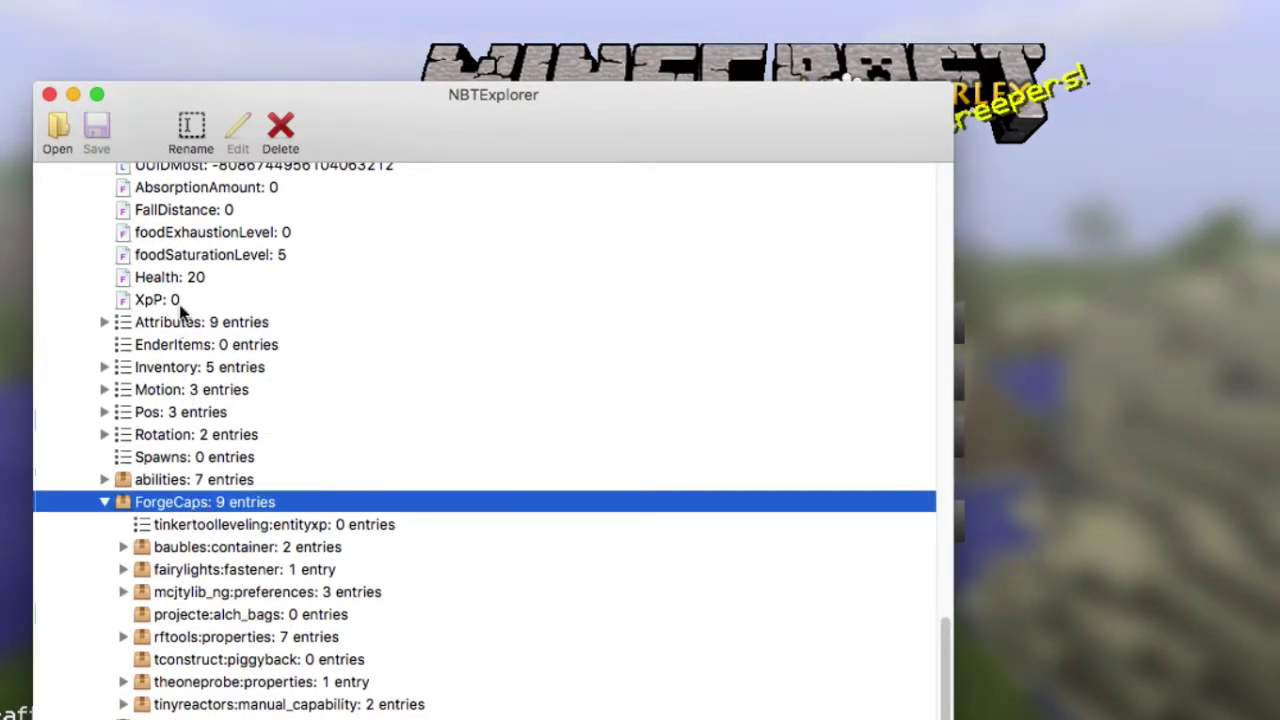
pyautogui.scroll(15, 180, 313)
pyautogui.scroll(-5, 180, 313)
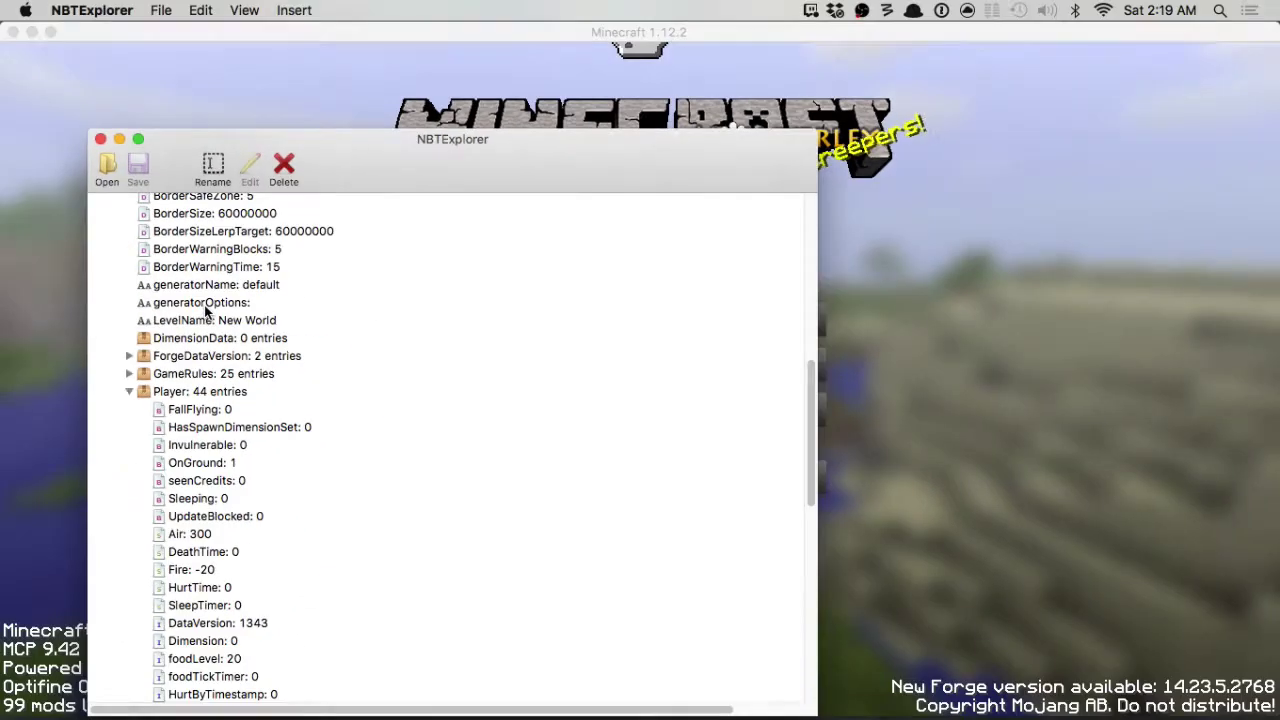
pyautogui.scroll(-3, 205, 313)
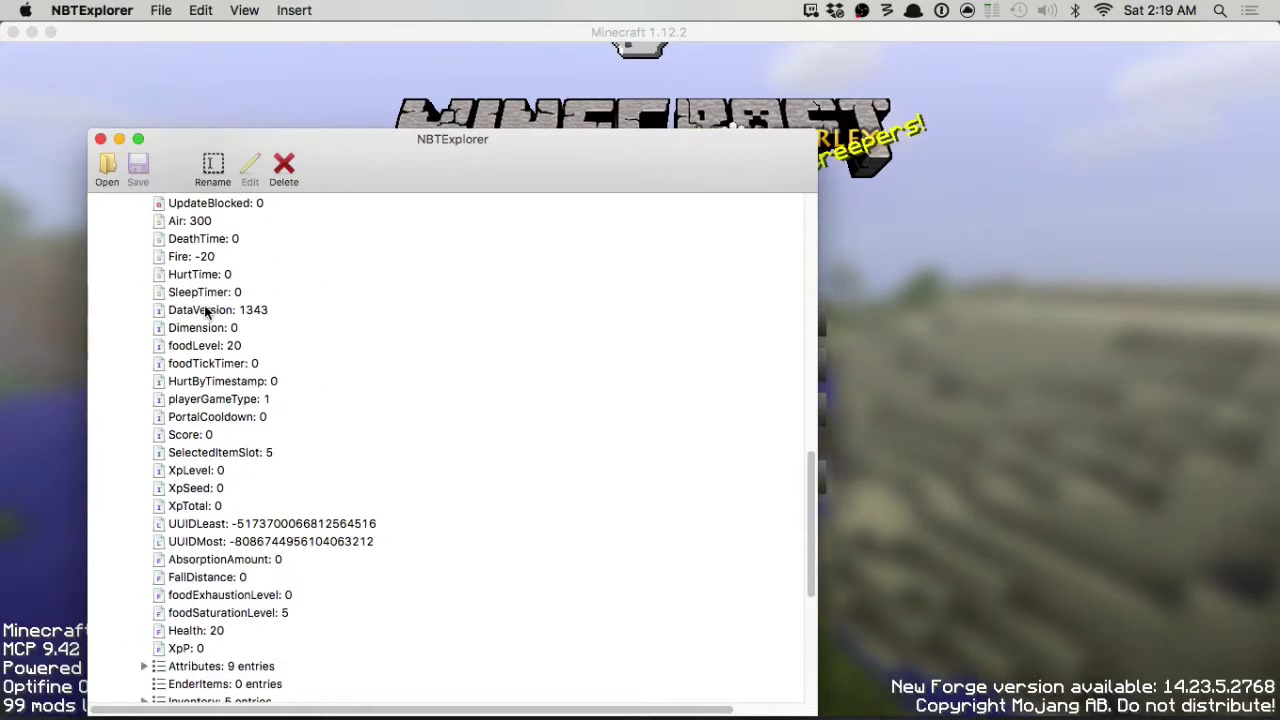
pyautogui.scroll(10, 205, 313)
pyautogui.scroll(-1, 205, 313)
pyautogui.press('Down')
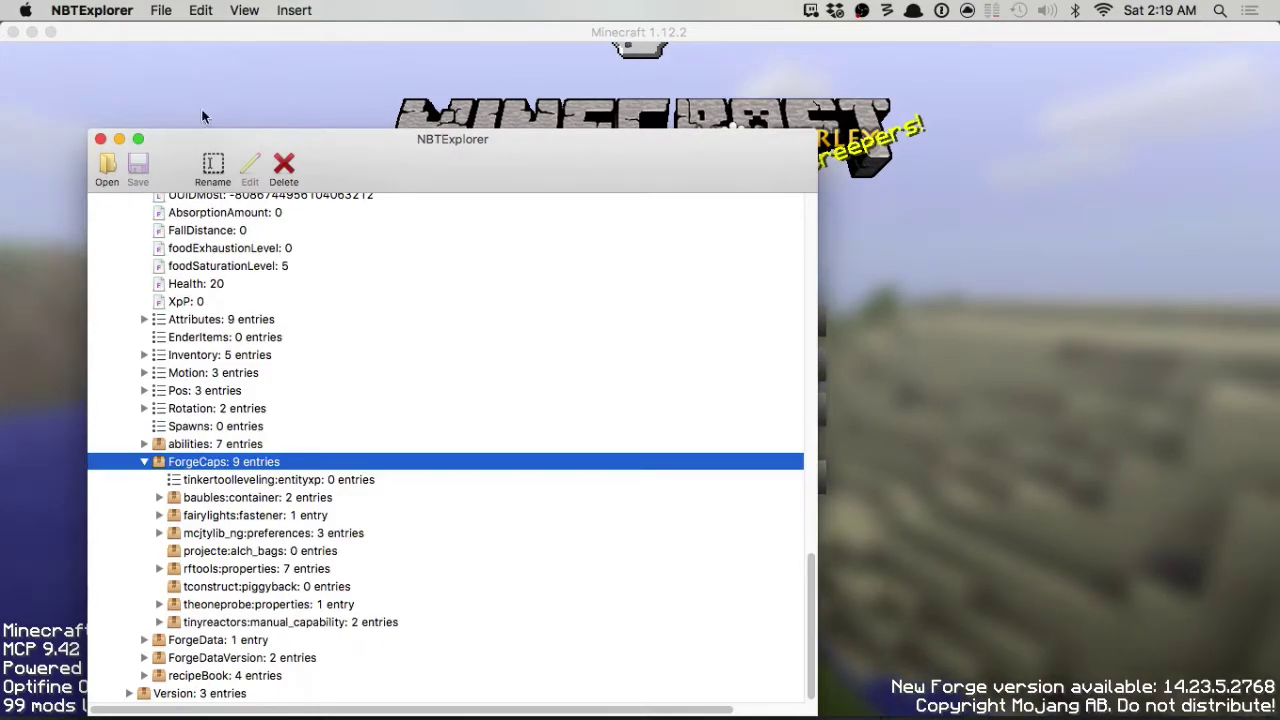
pyautogui.click(201, 11)
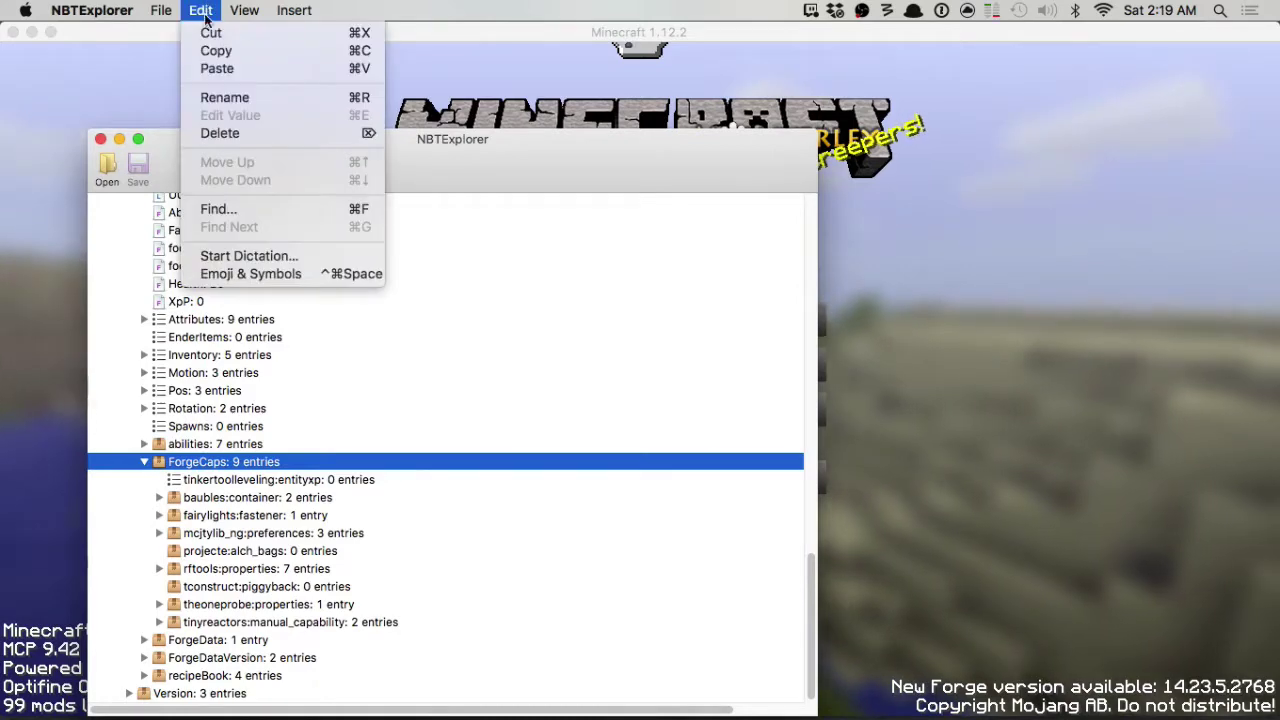
pyautogui.click(210, 68)
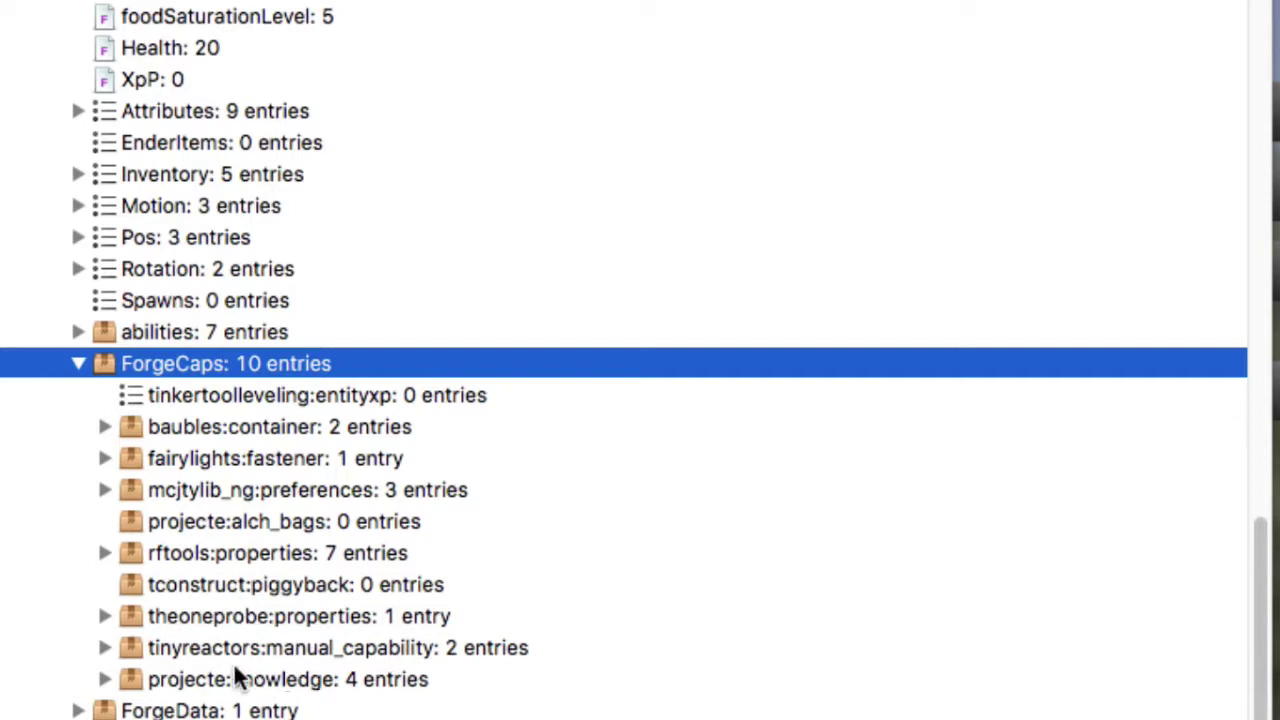
# Check the contents of the pasted projecte:knowledge tag, collapse it and save level.dat.
pyautogui.click(105, 679)
pyautogui.scroll(-5, 250, 660)
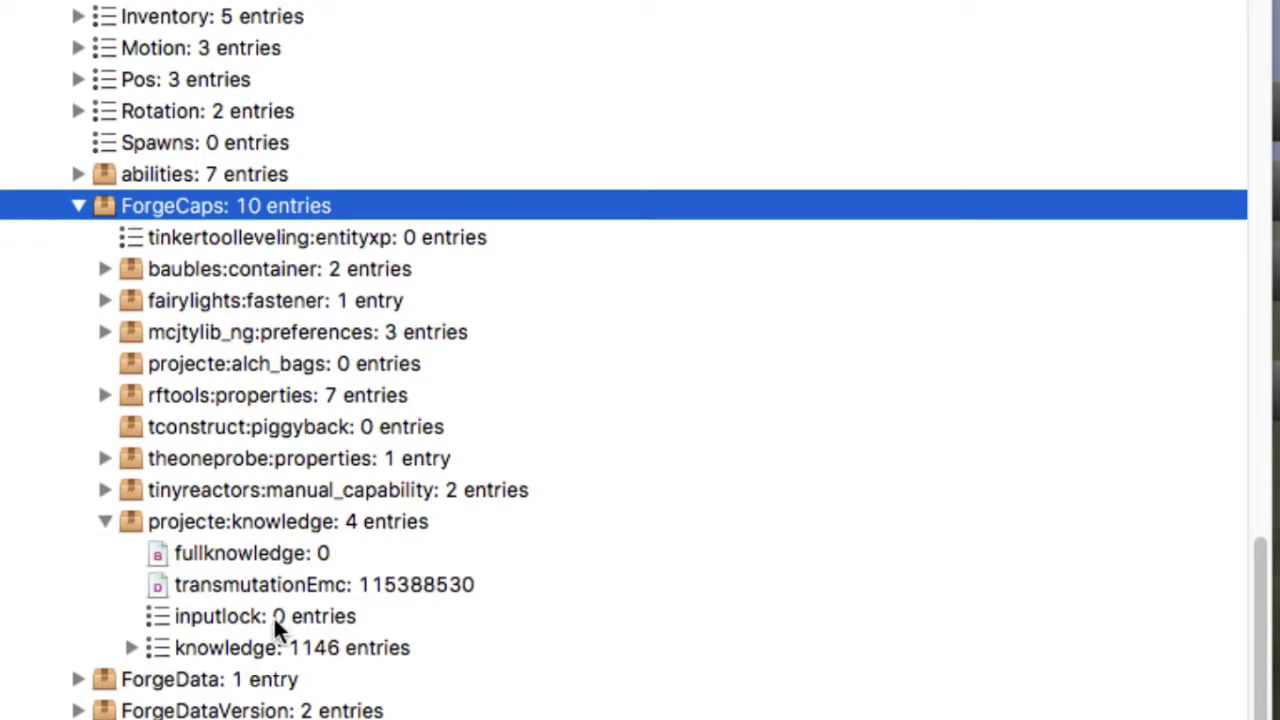
pyautogui.click(105, 521)
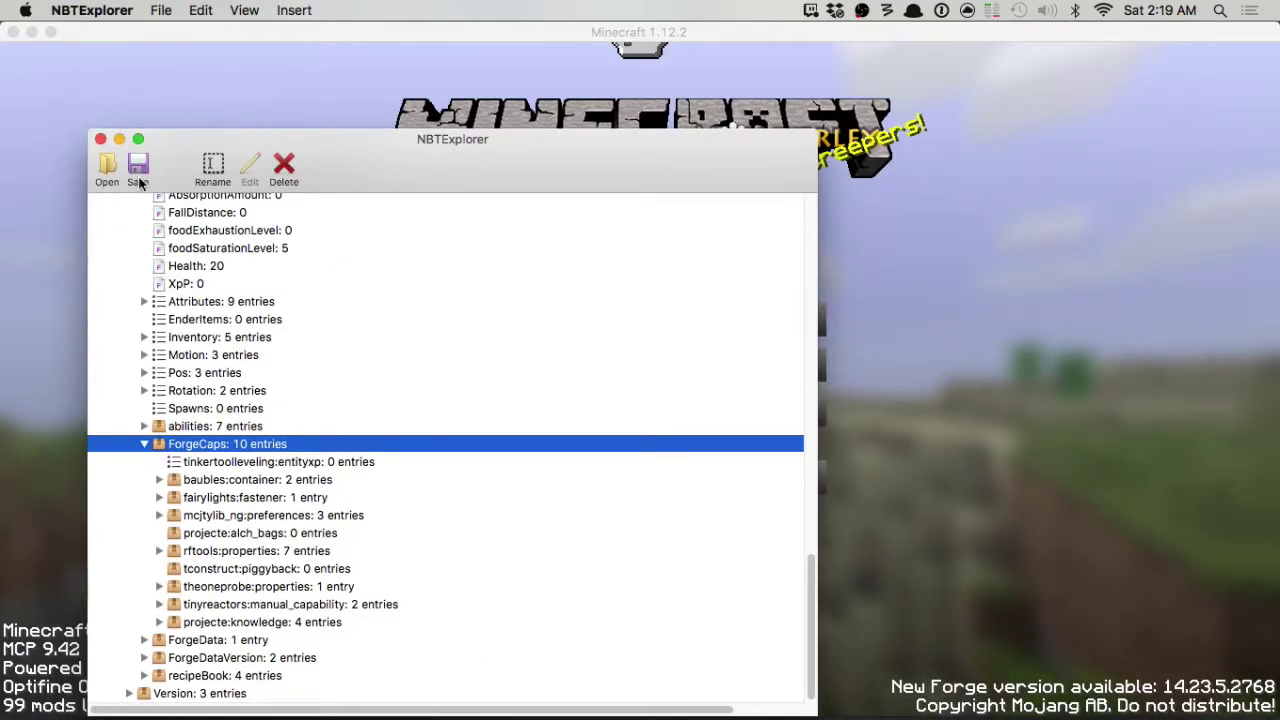
pyautogui.press('super+s')
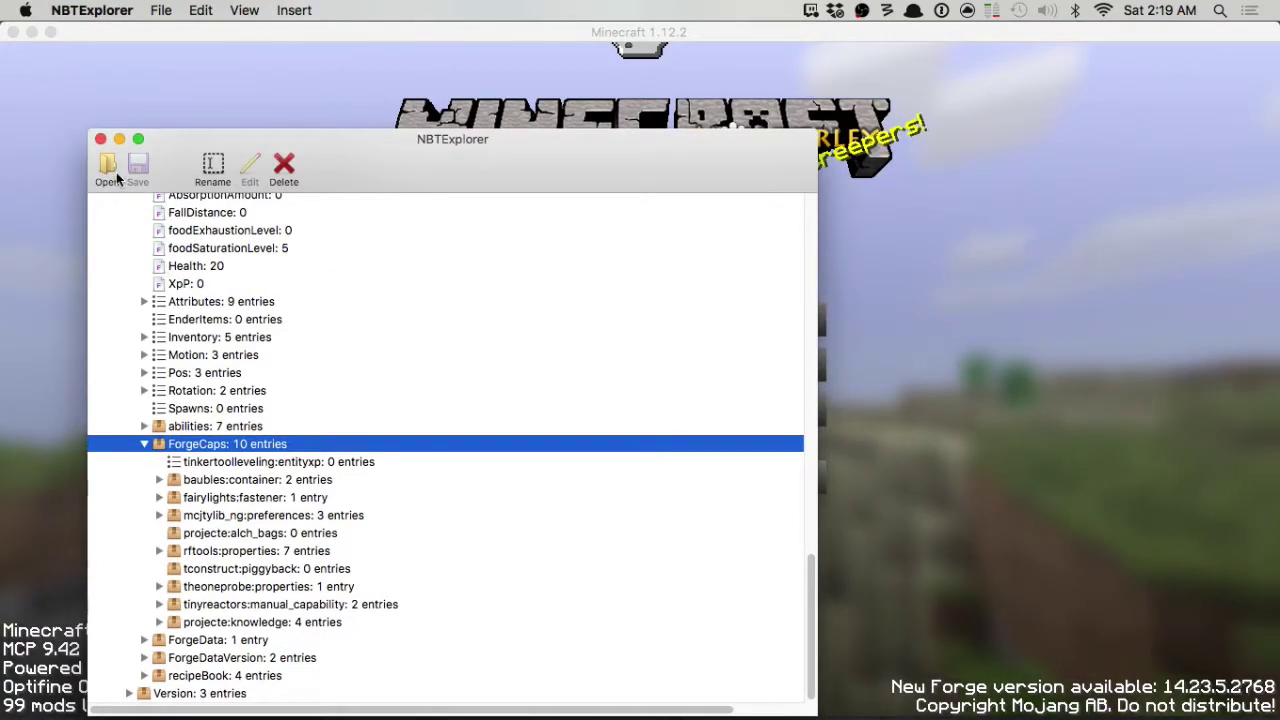
# Open the player's .dat file from the playerdata folder of the Thriving with Project E save.
pyautogui.click(164, 9)
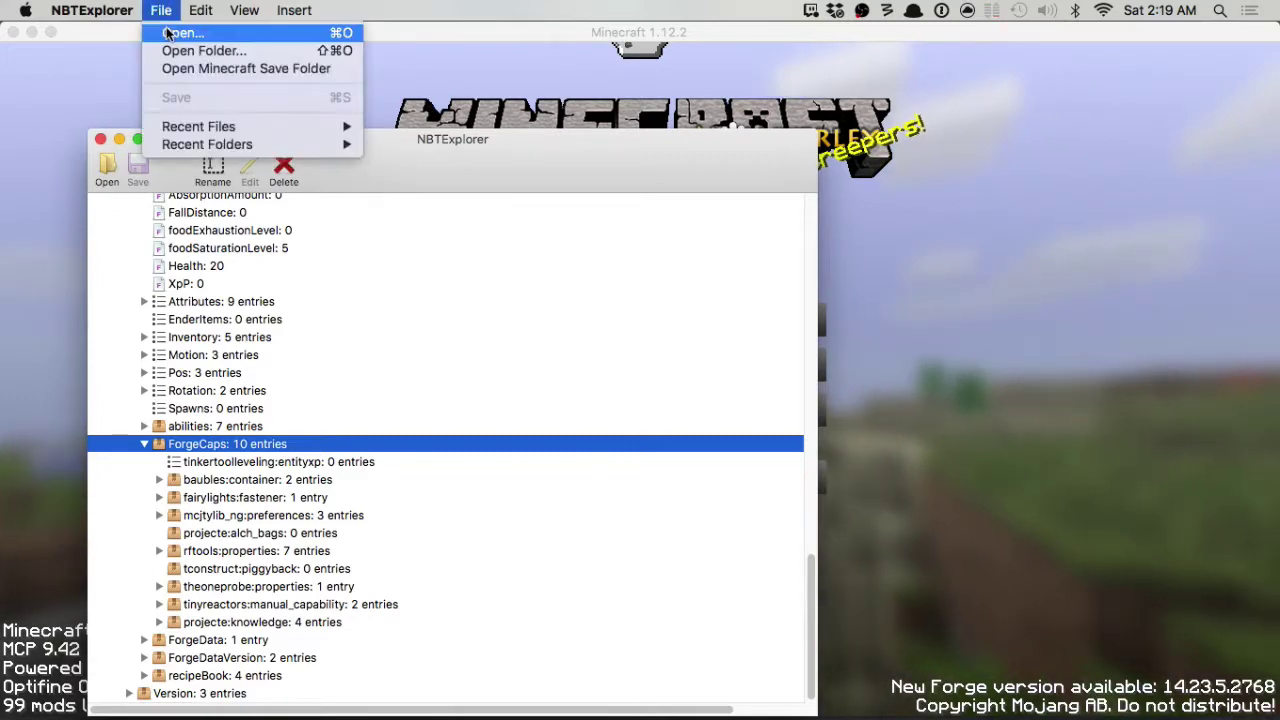
pyautogui.click(183, 33)
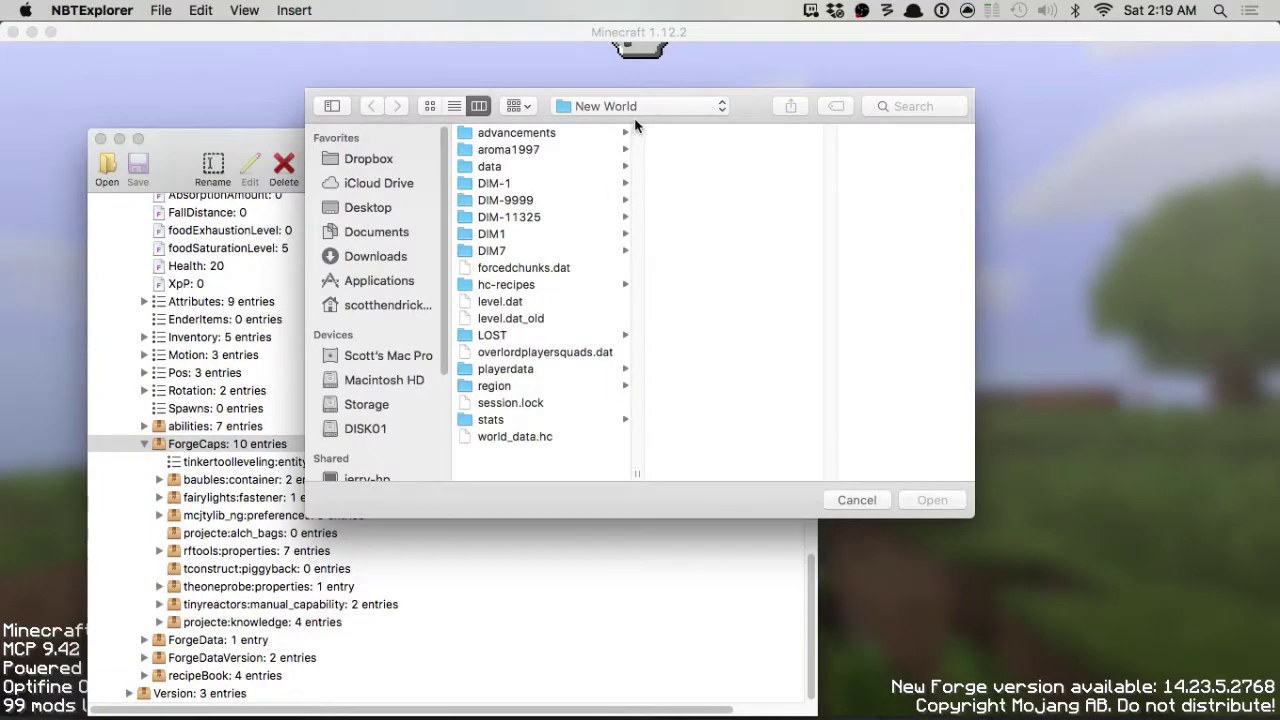
pyautogui.click(638, 106)
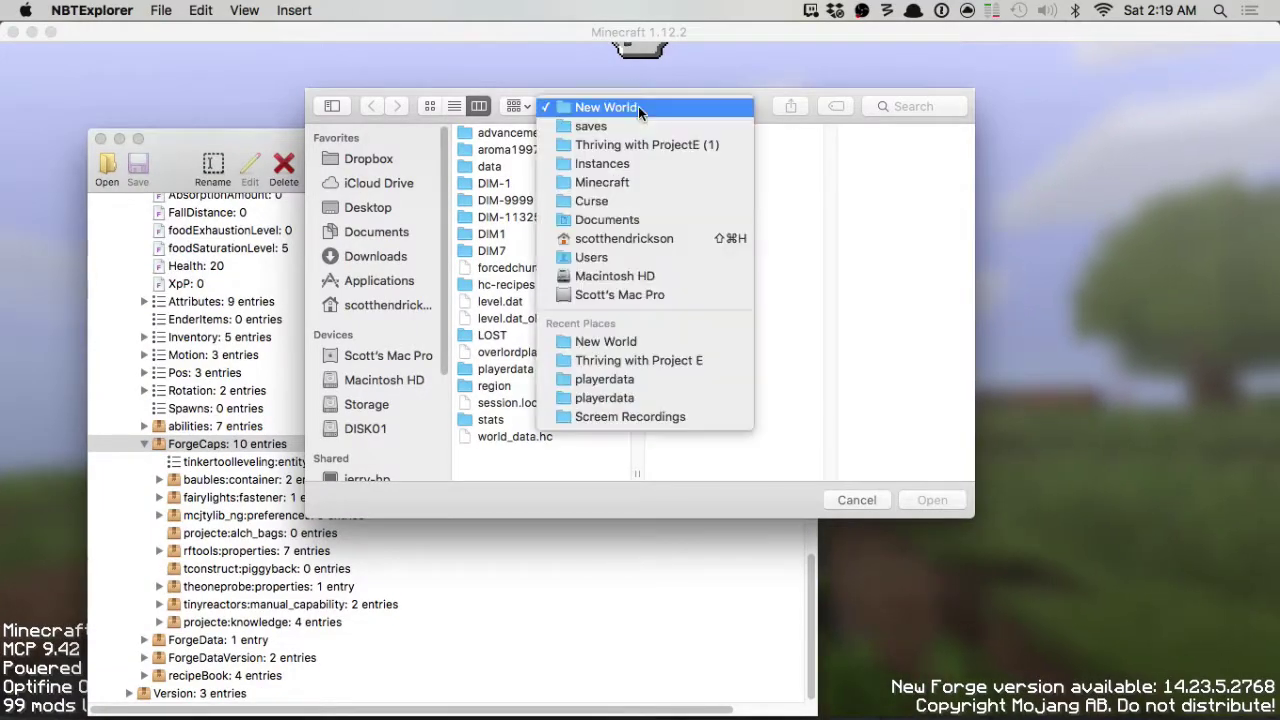
pyautogui.click(636, 124)
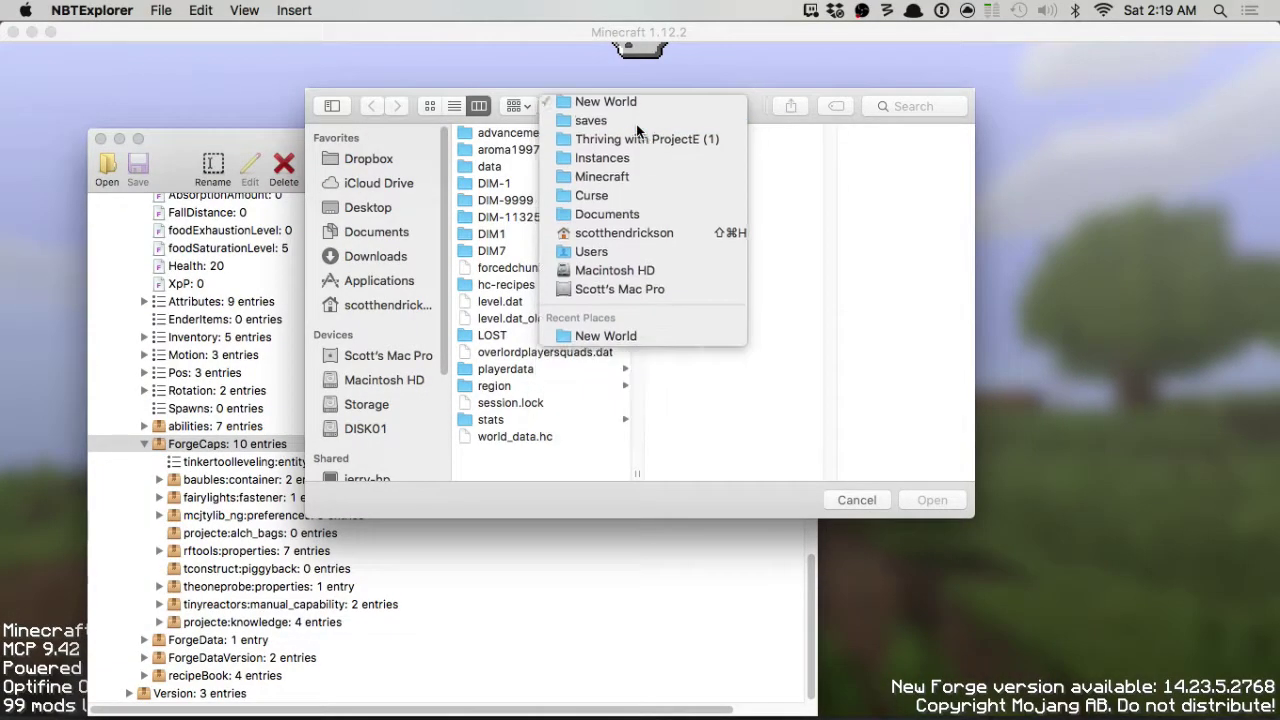
pyautogui.click(845, 149)
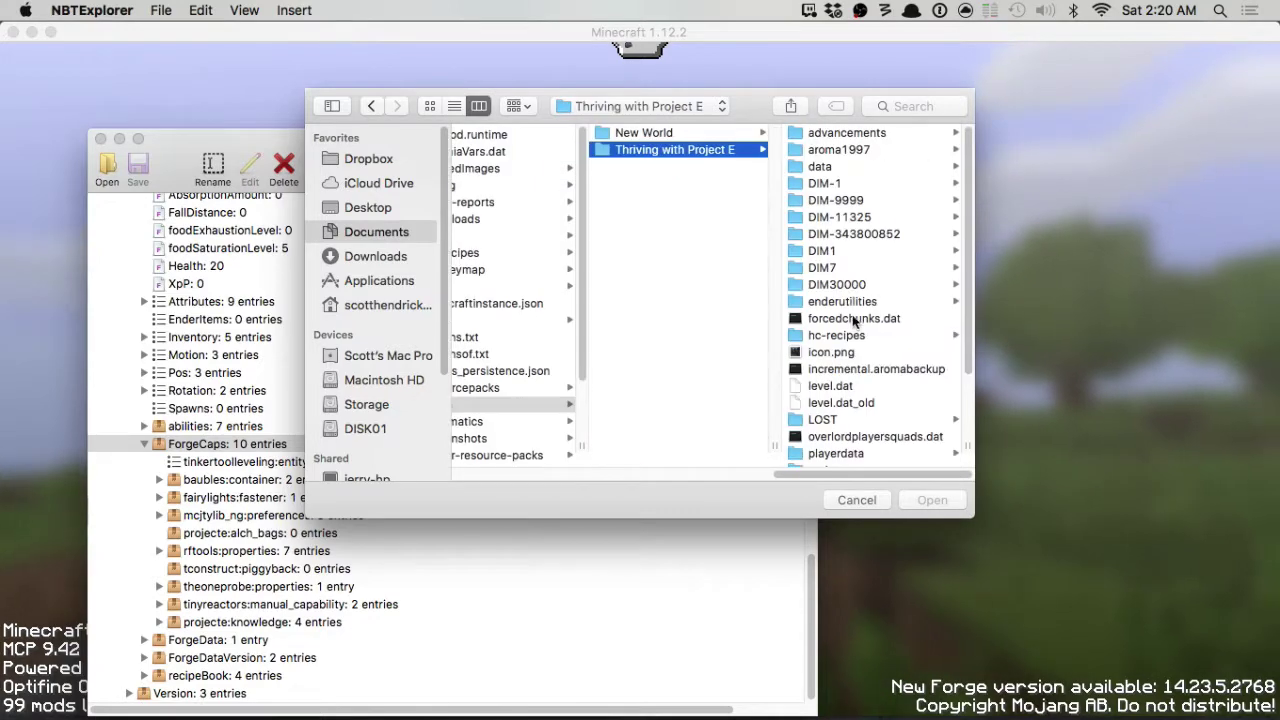
pyautogui.click(855, 454)
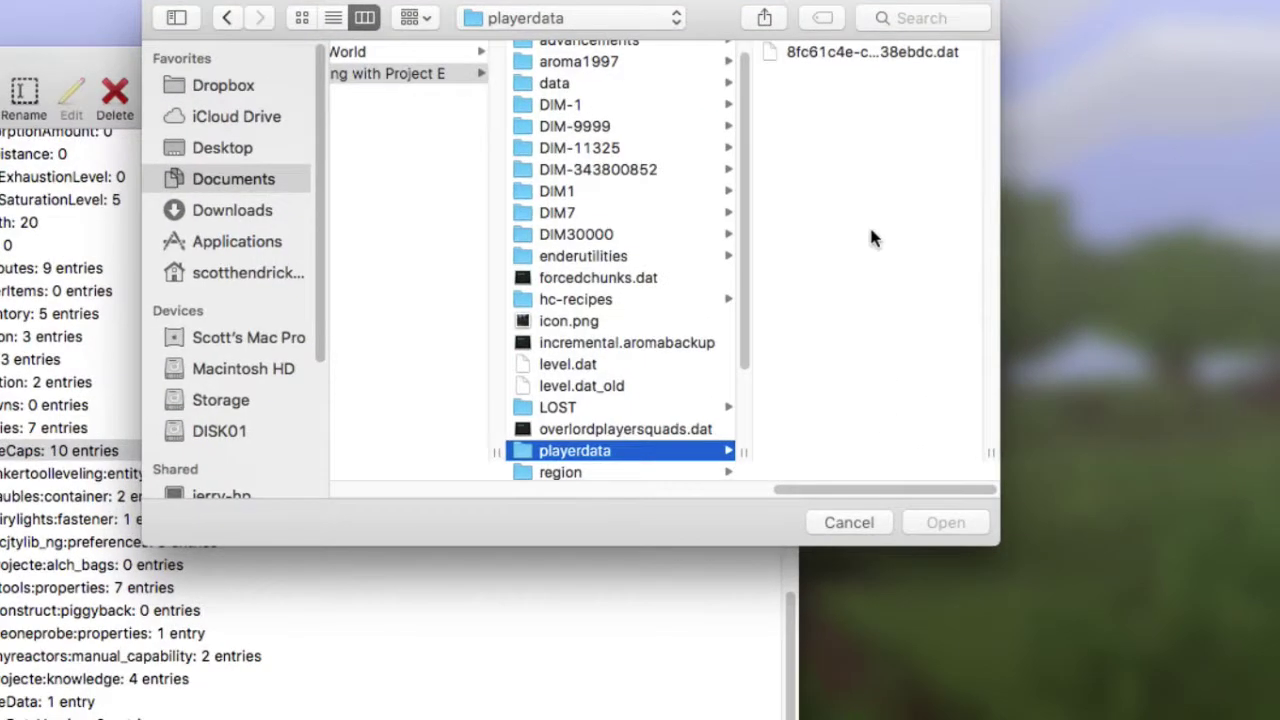
pyautogui.click(870, 57)
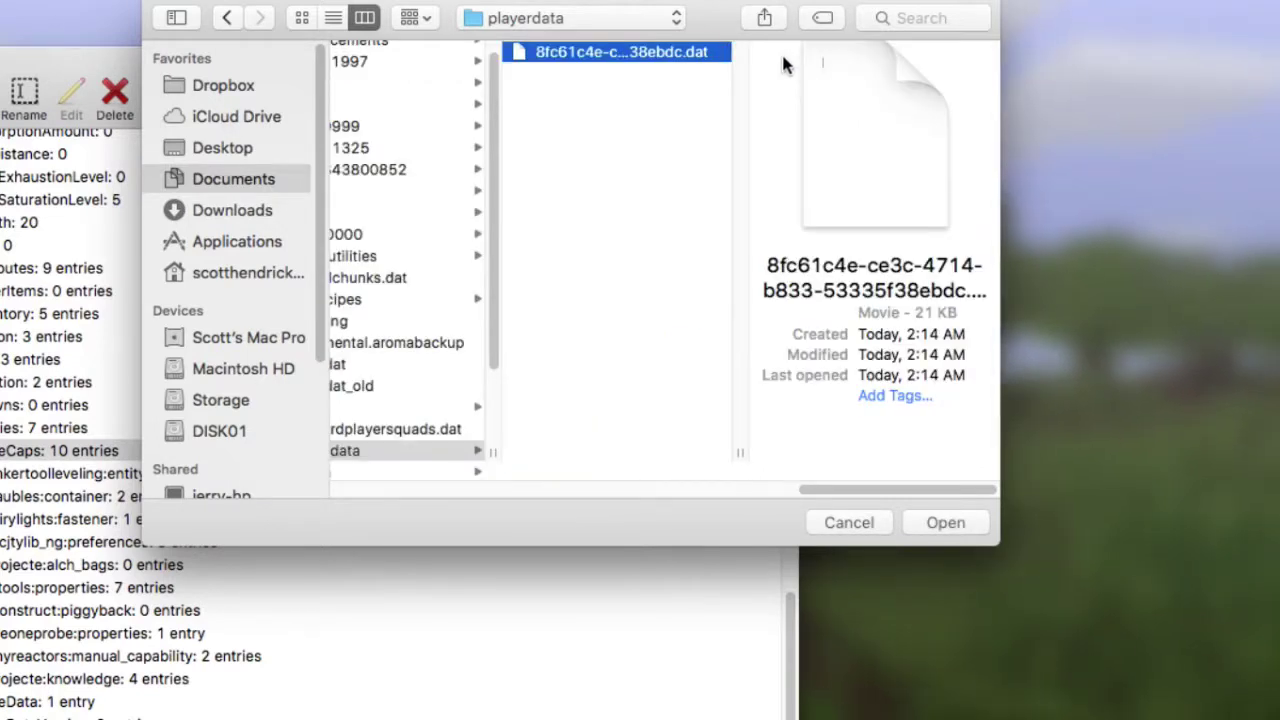
pyautogui.click(945, 523)
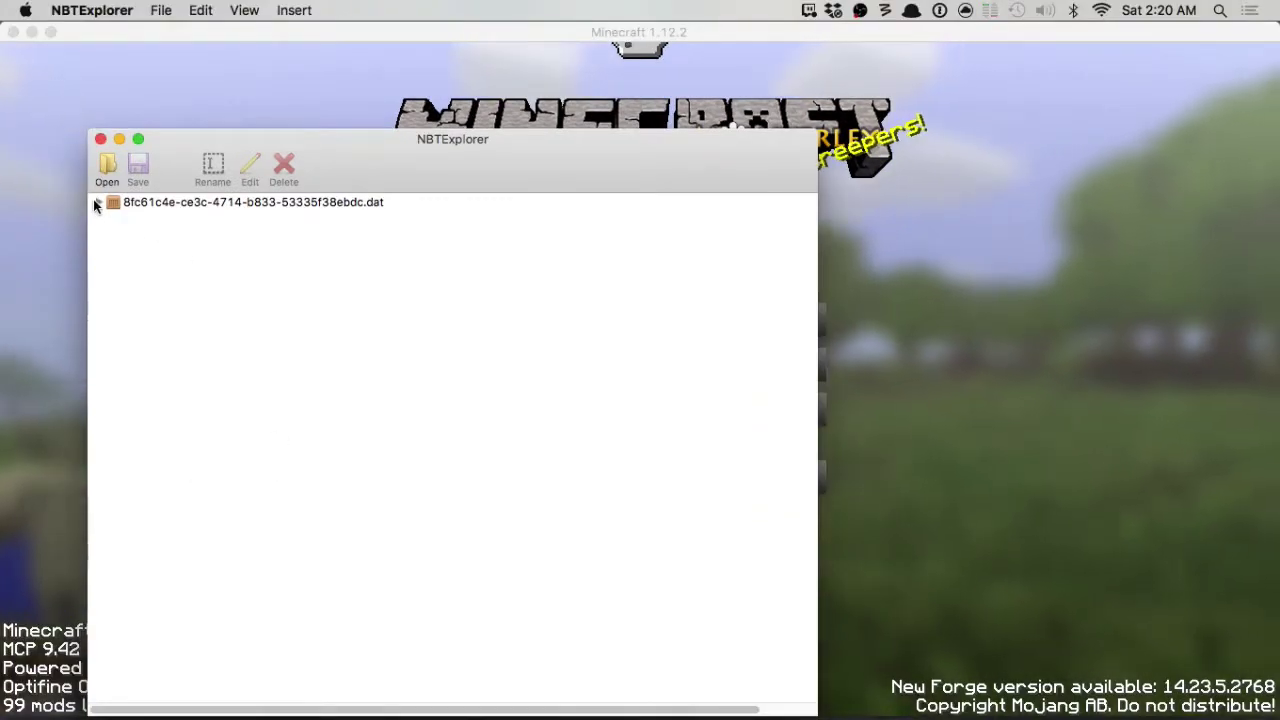
# Expand the player file and its ForgeCaps to show the projecte:knowledge tag.
pyautogui.click(93, 201)
pyautogui.click(96, 203)
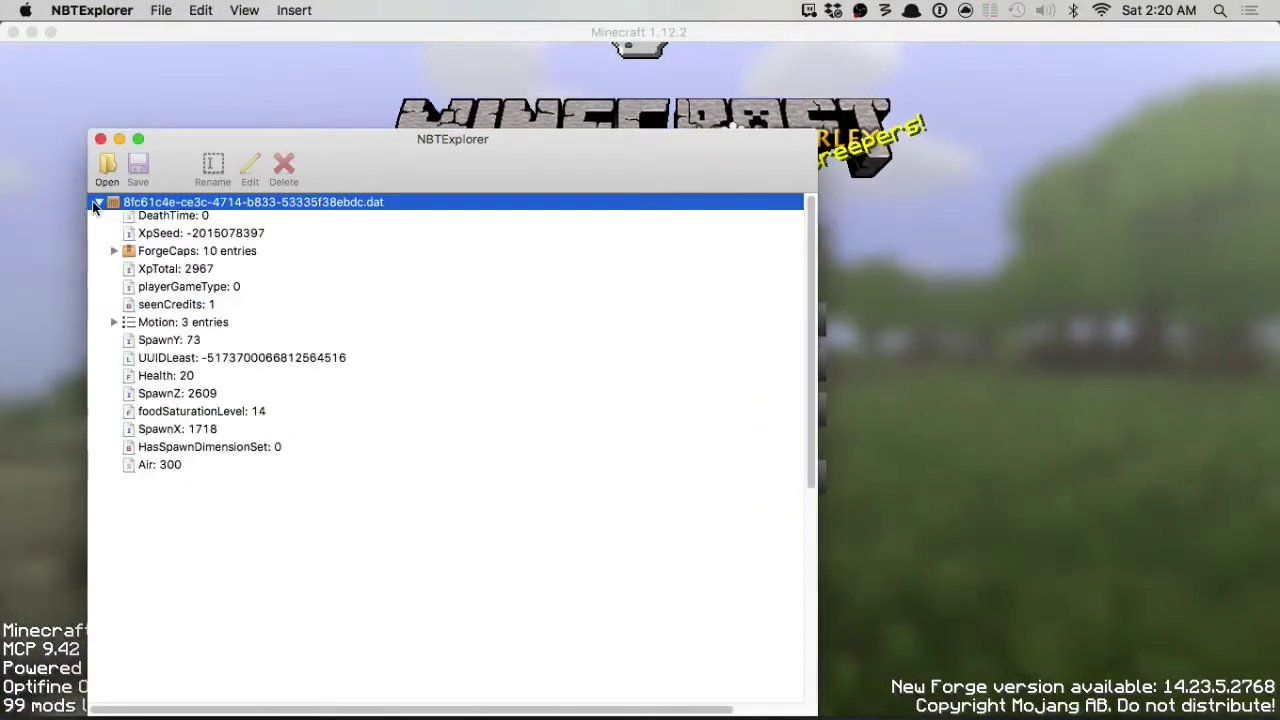
pyautogui.scroll(-10, 130, 383)
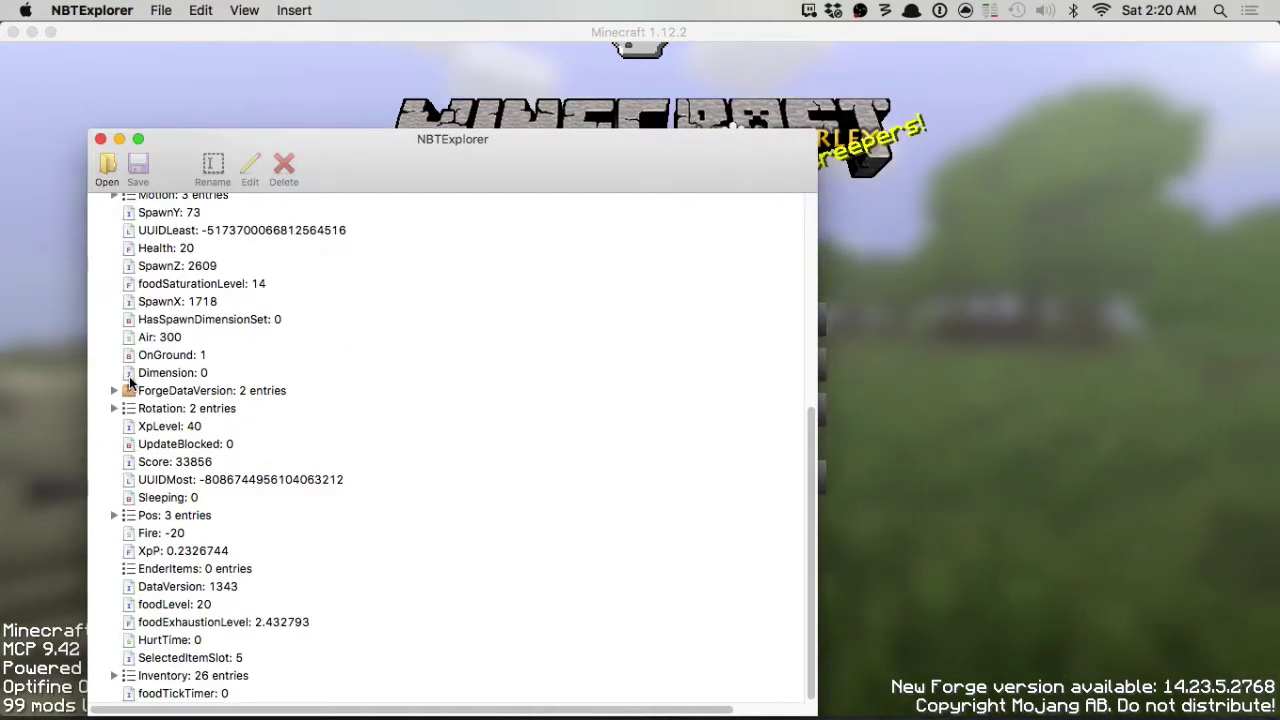
pyautogui.scroll(6, 130, 383)
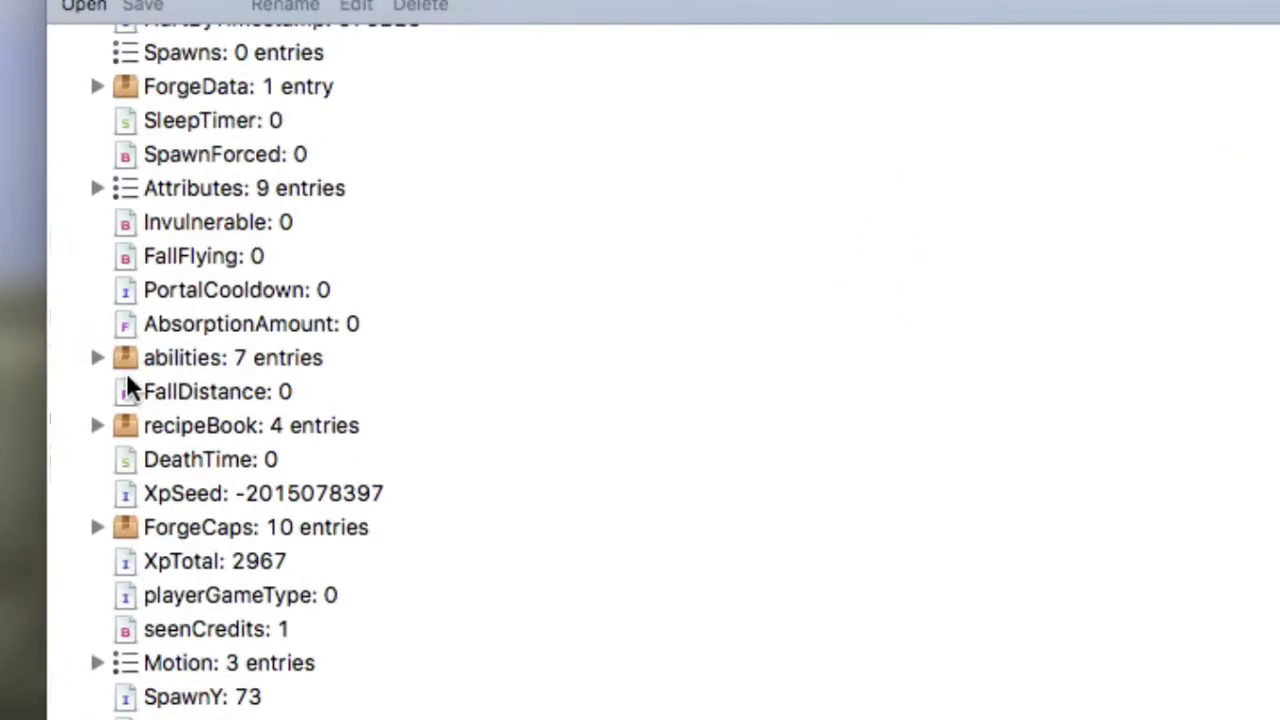
pyautogui.scroll(-8, 128, 386)
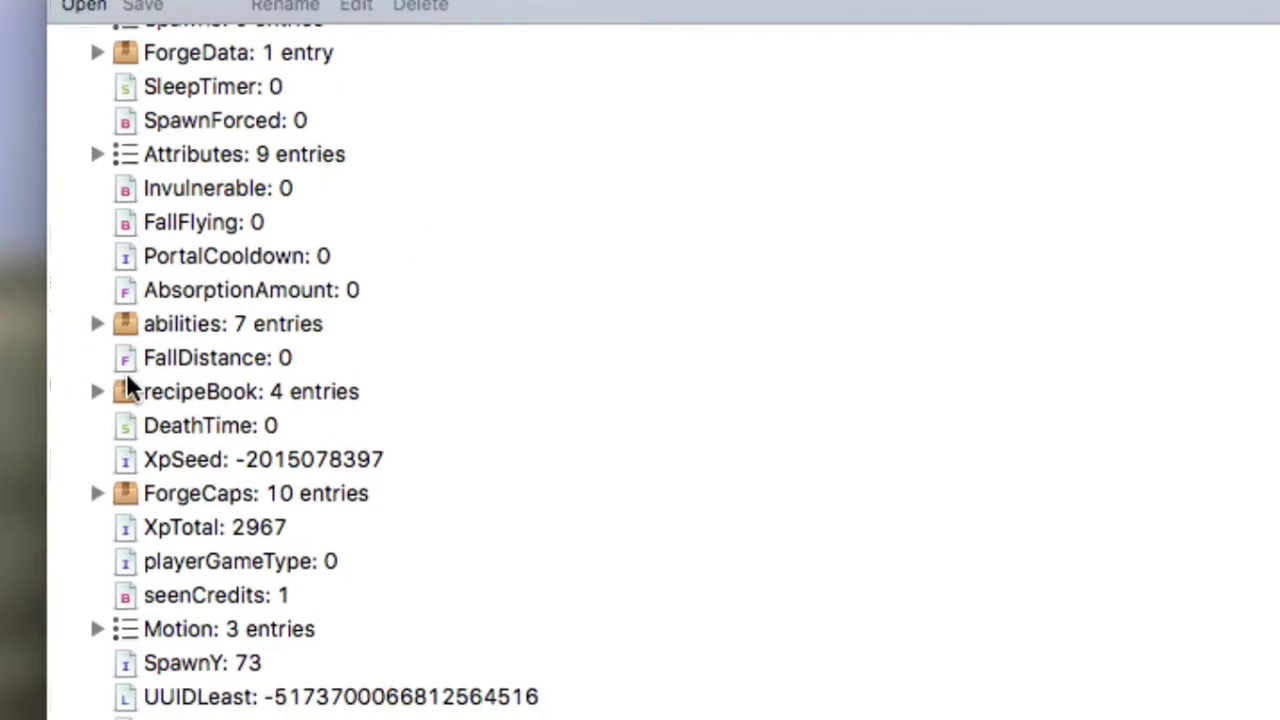
pyautogui.scroll(-6, 127, 380)
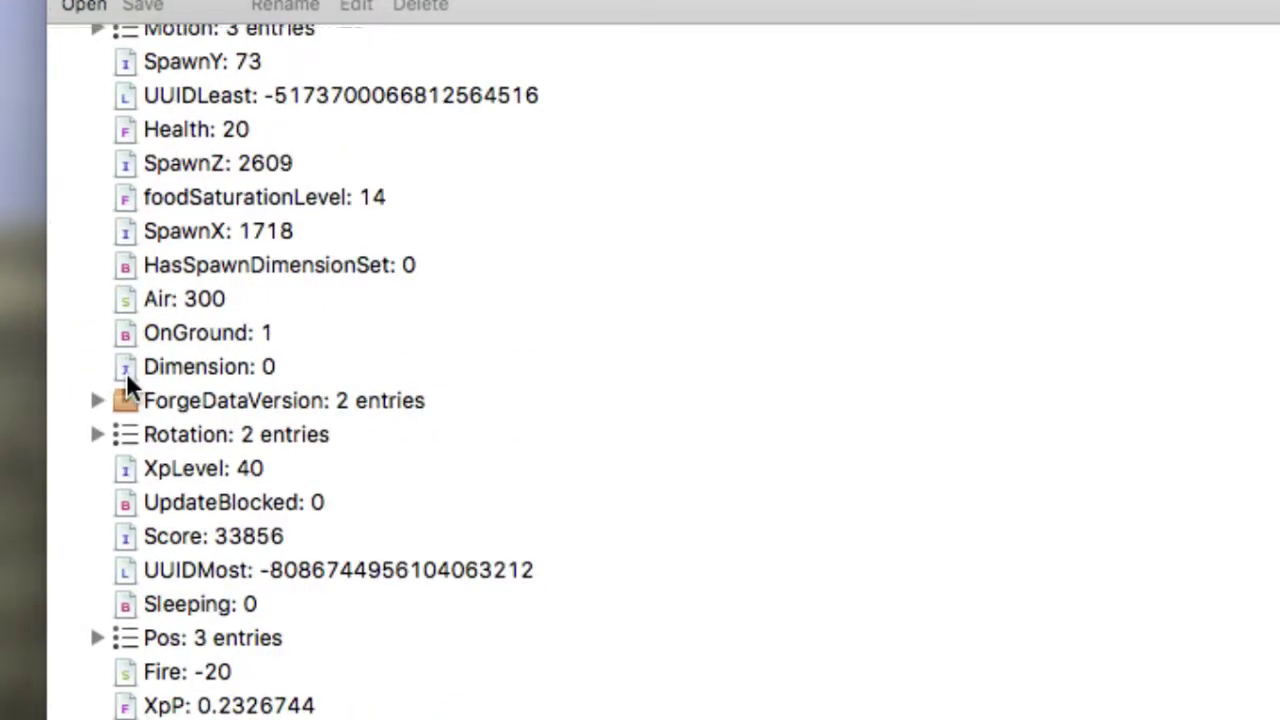
pyautogui.scroll(20, 126, 372)
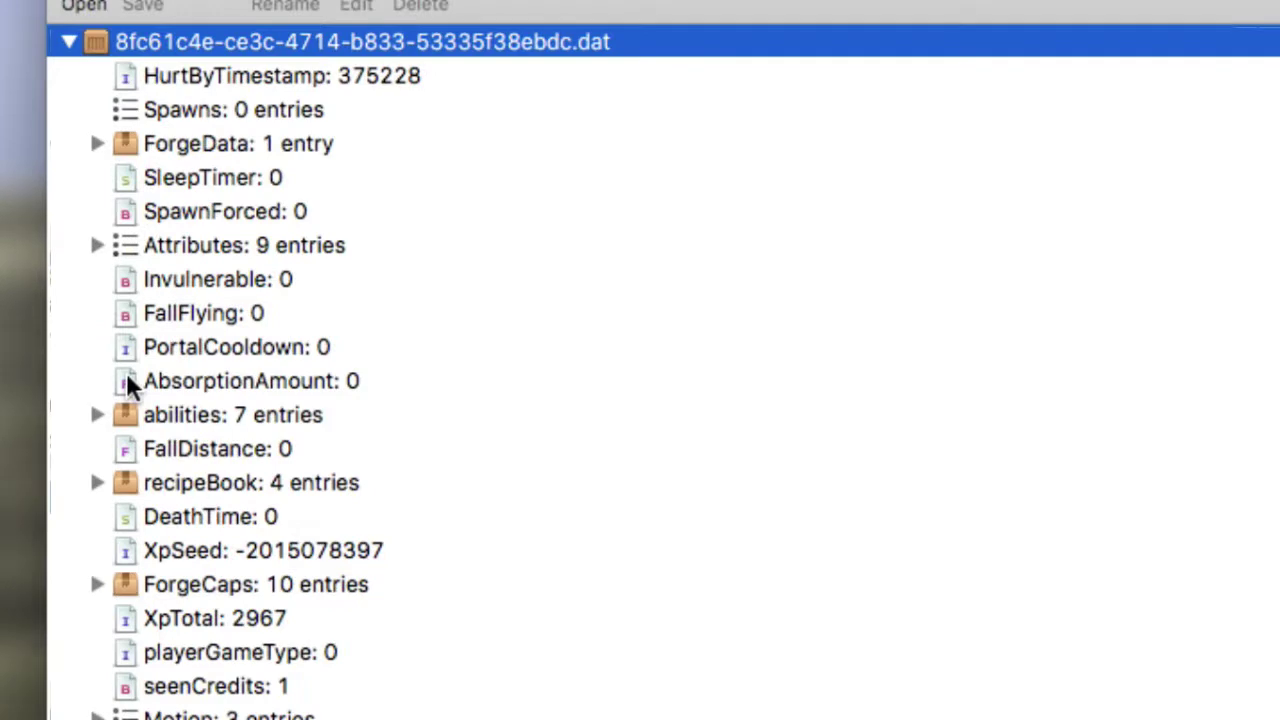
pyautogui.click(97, 584)
pyautogui.scroll(-2, 186, 572)
pyautogui.scroll(-10, 187, 572)
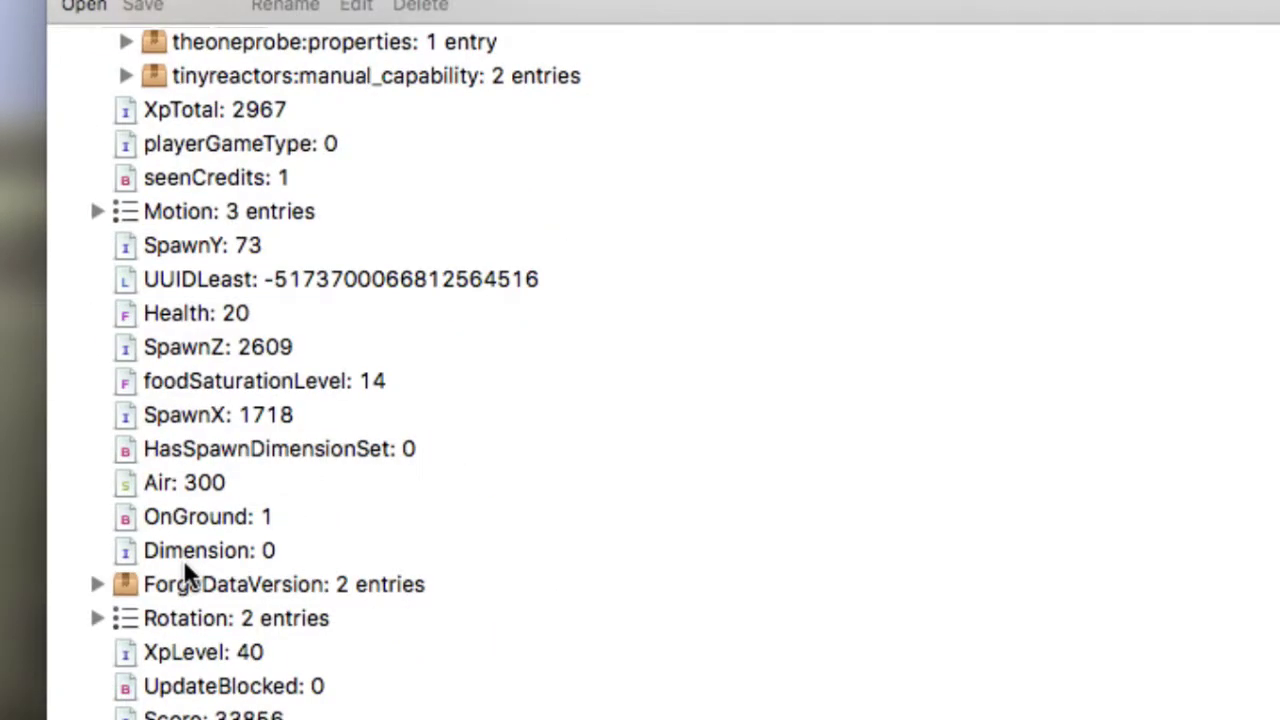
pyautogui.scroll(2, 187, 574)
pyautogui.scroll(7, 185, 572)
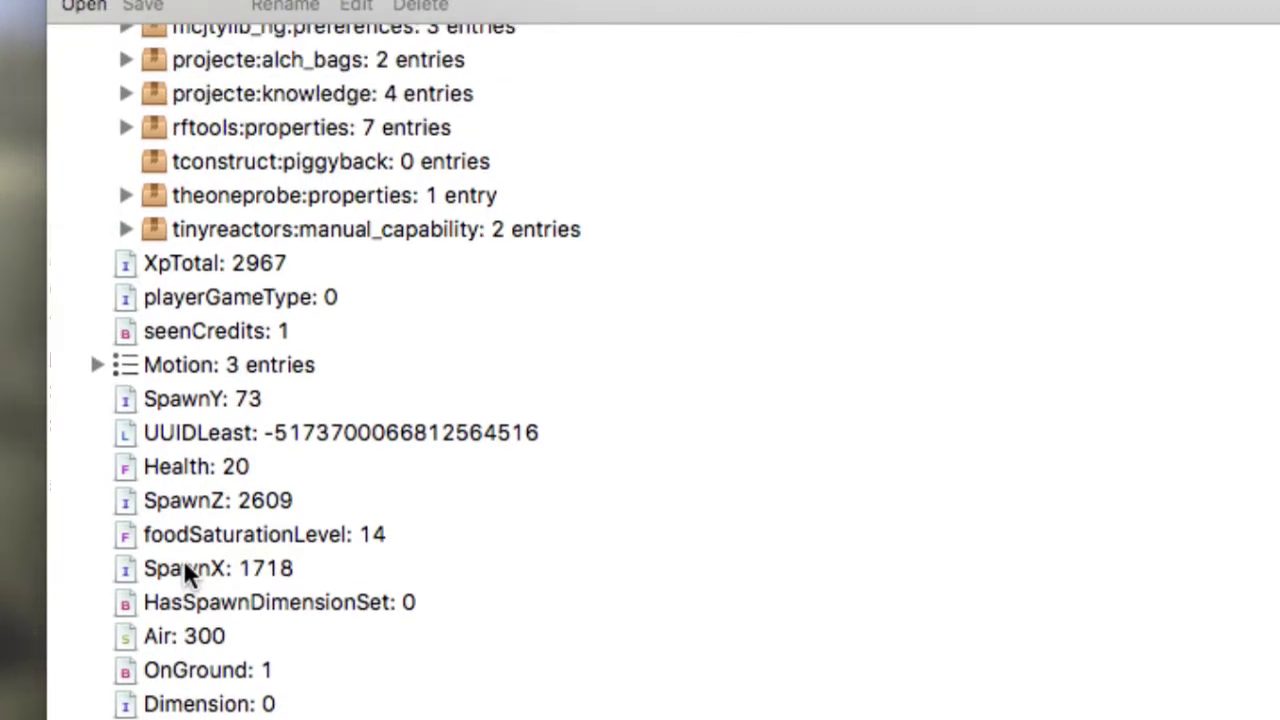
pyautogui.scroll(1, 183, 559)
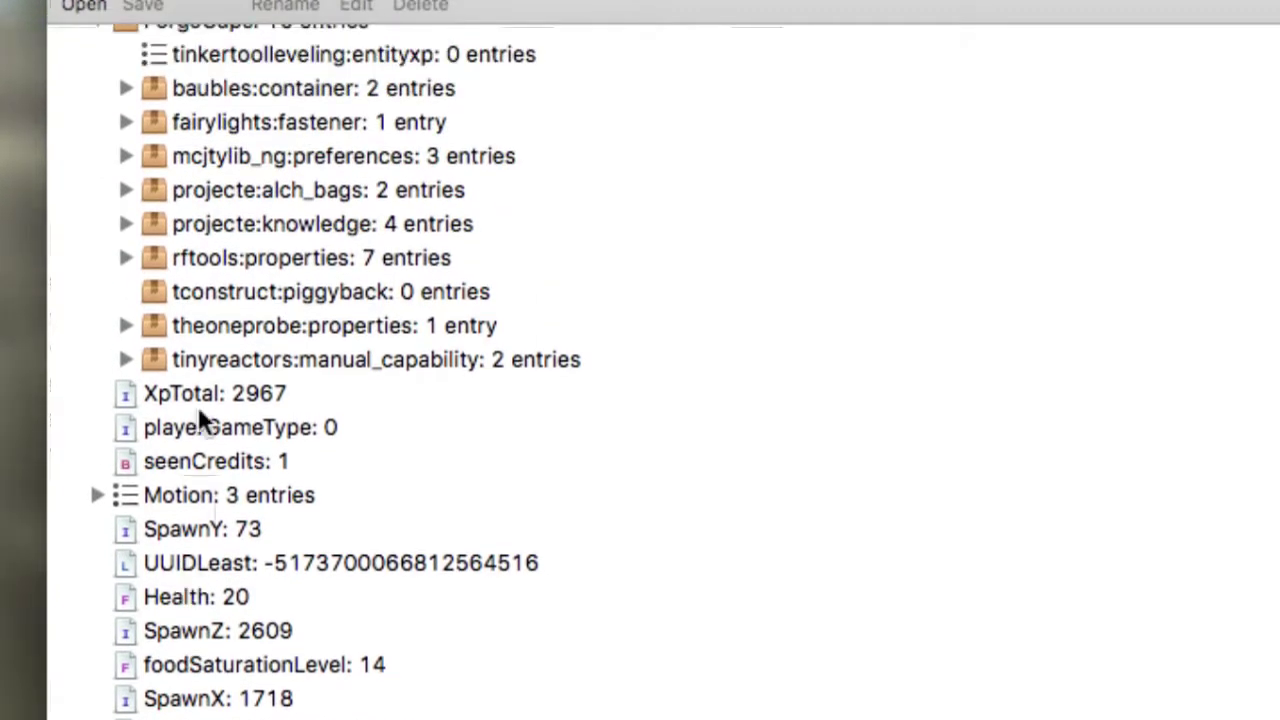
# Check the contents of the projecte:knowledge tag, collapse it and copy the tag.
pyautogui.click(252, 228)
pyautogui.scroll(1, 286, 240)
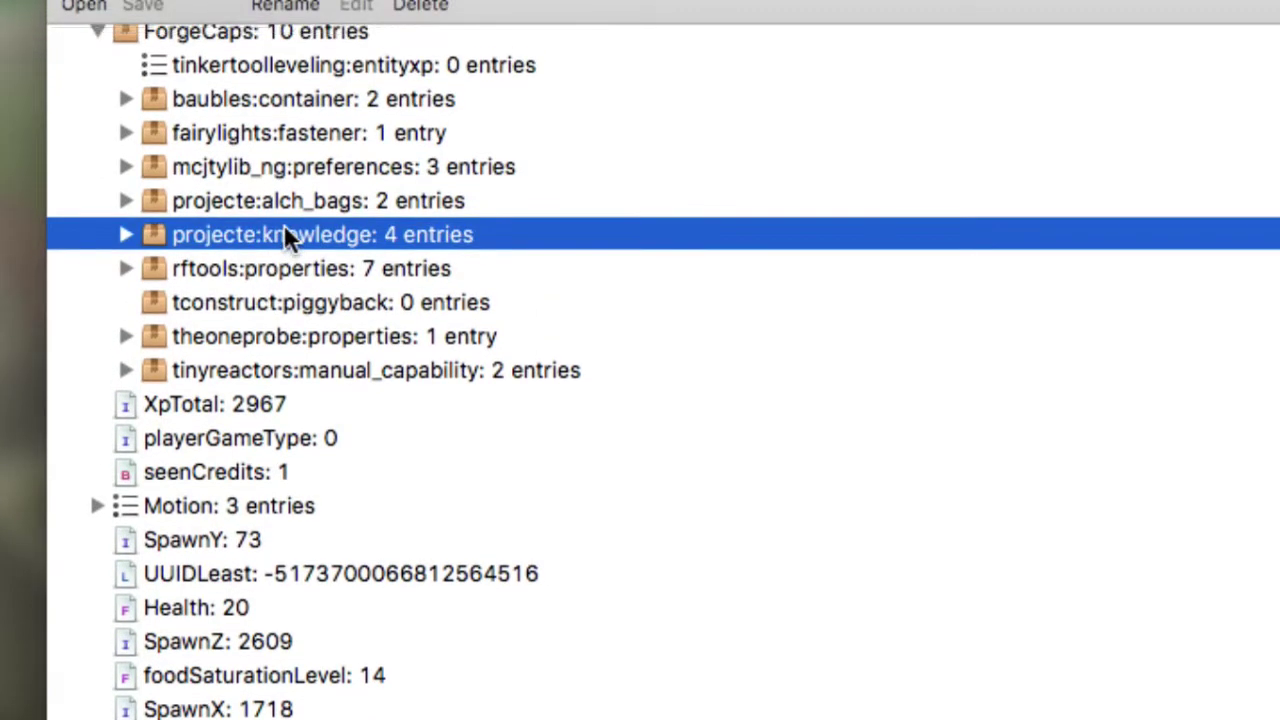
pyautogui.click(126, 235)
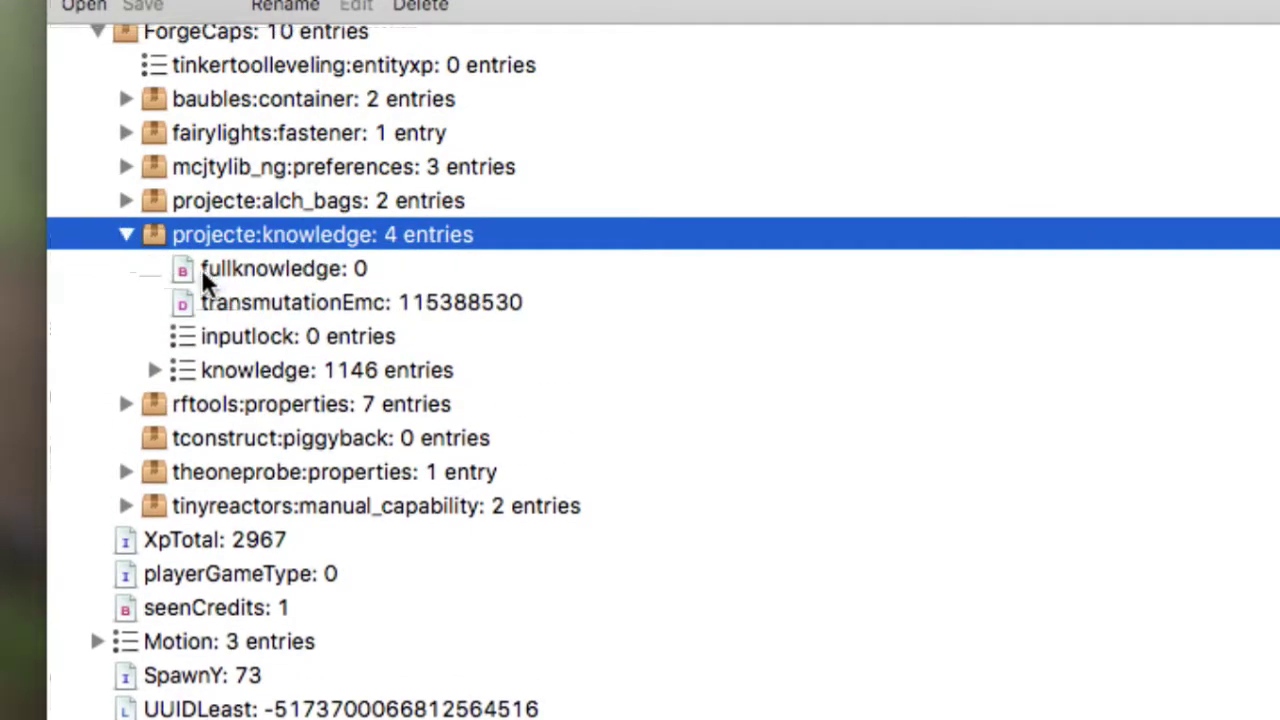
pyautogui.doubleClick(257, 237)
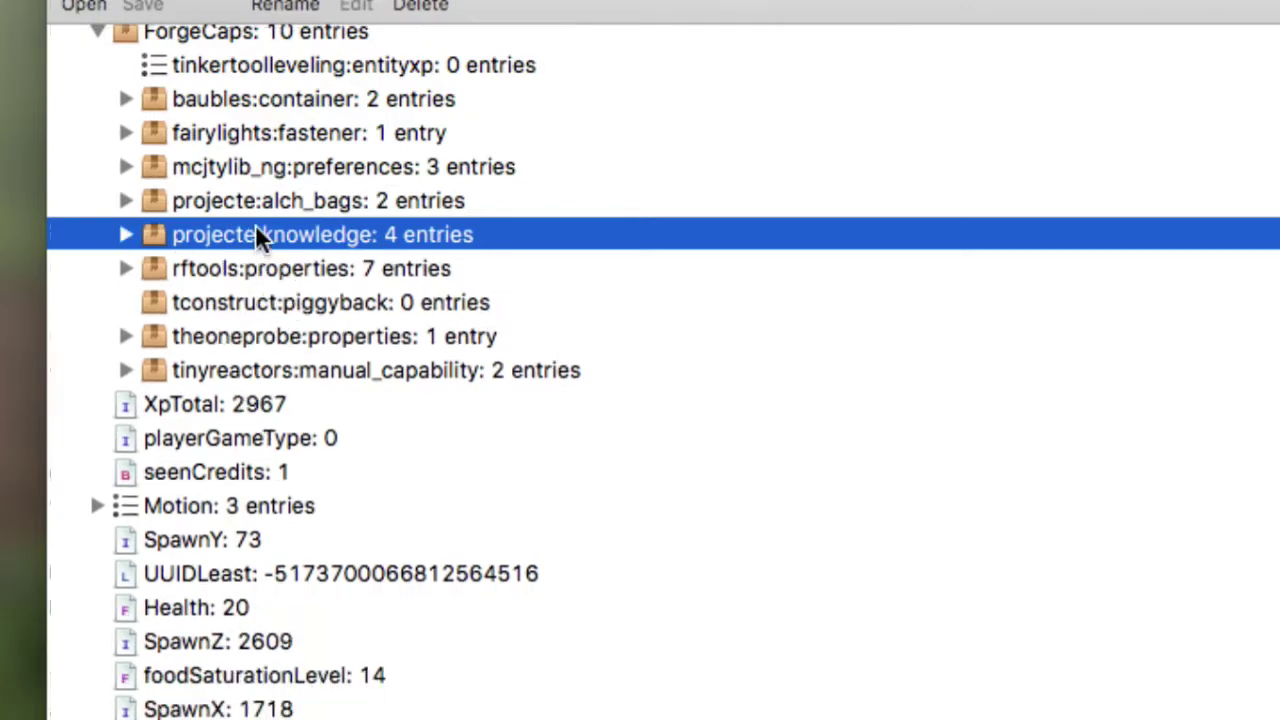
pyautogui.scroll(5, 257, 233)
pyautogui.scroll(2, 257, 233)
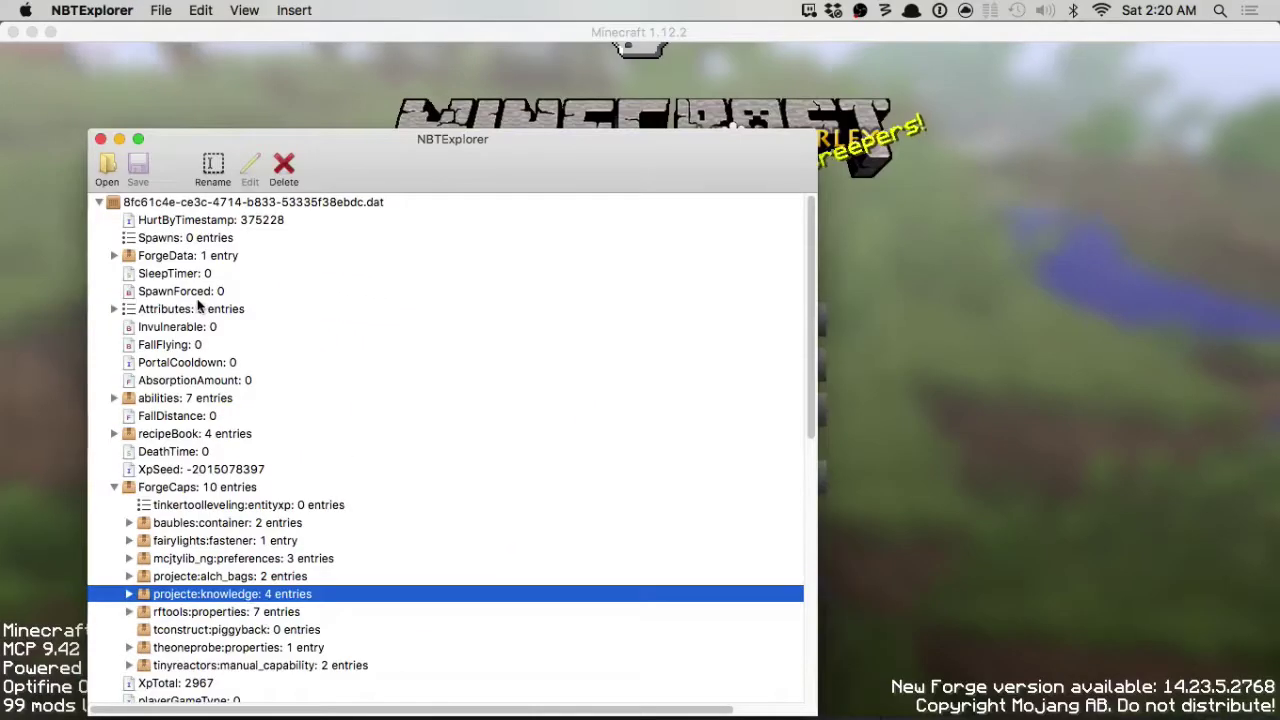
pyautogui.click(200, 10)
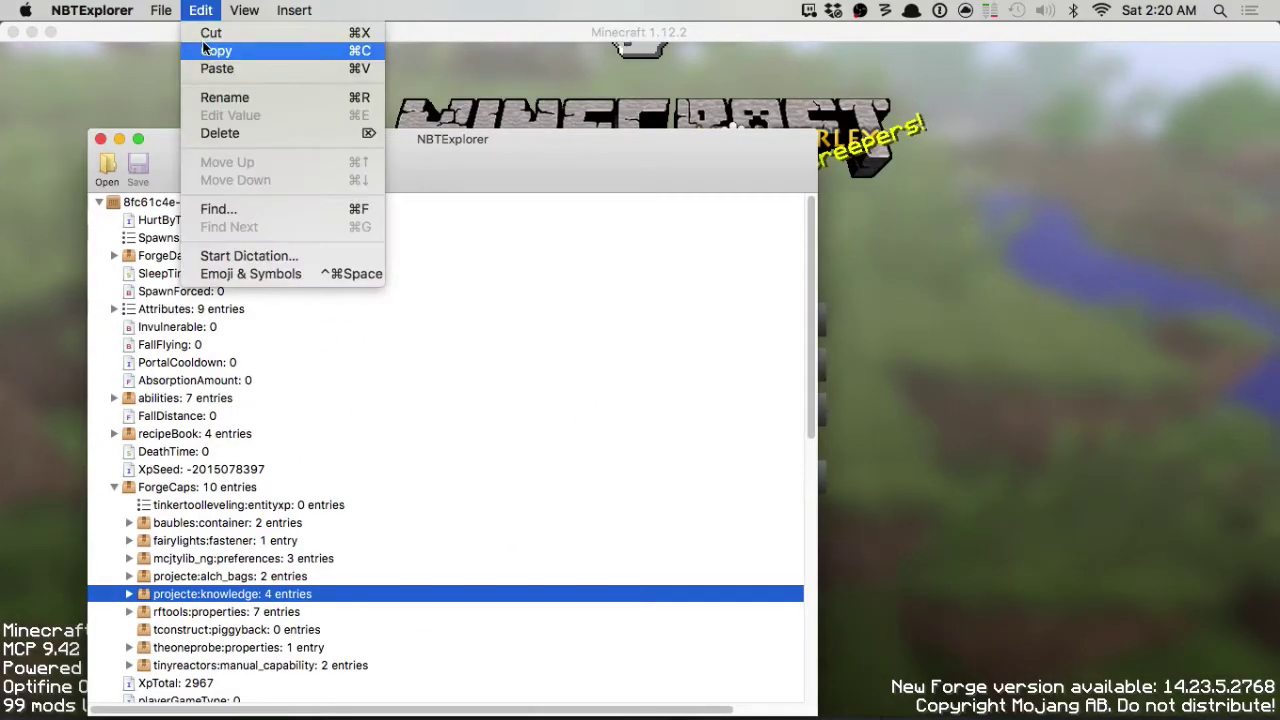
pyautogui.click(215, 50)
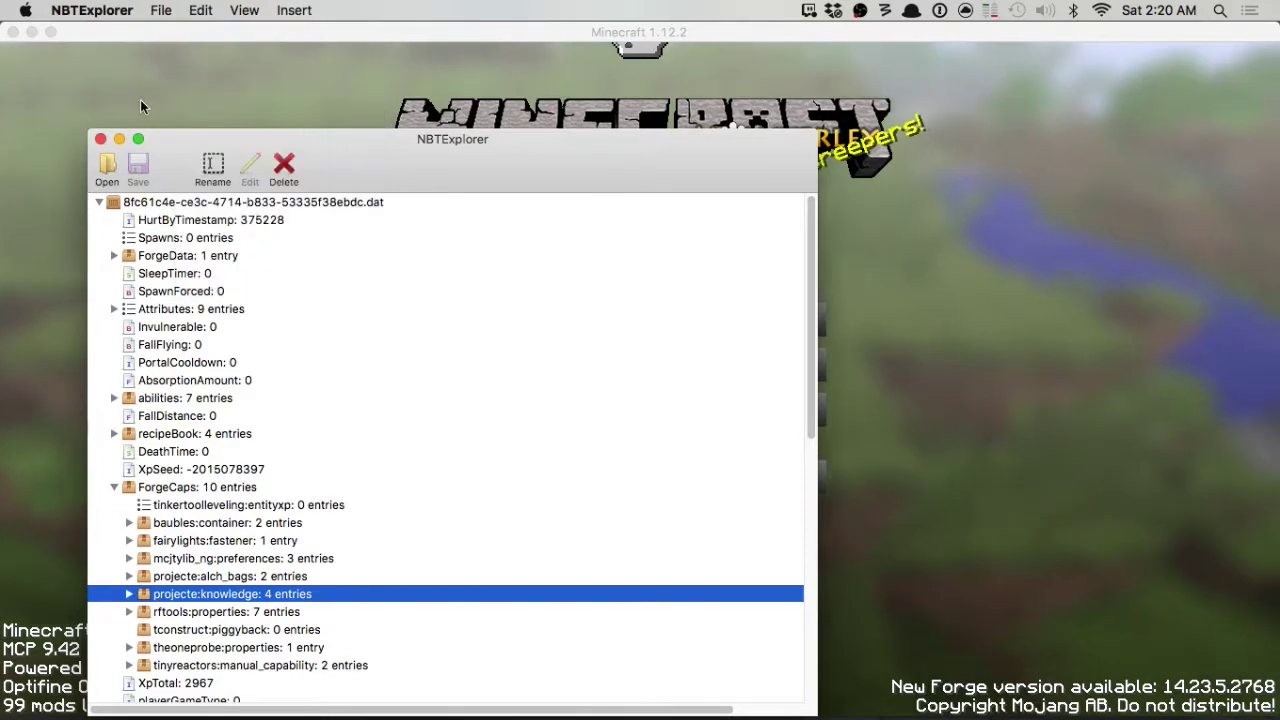
# Open the player's .dat file from the playerdata folder of the New World save.
pyautogui.click(160, 10)
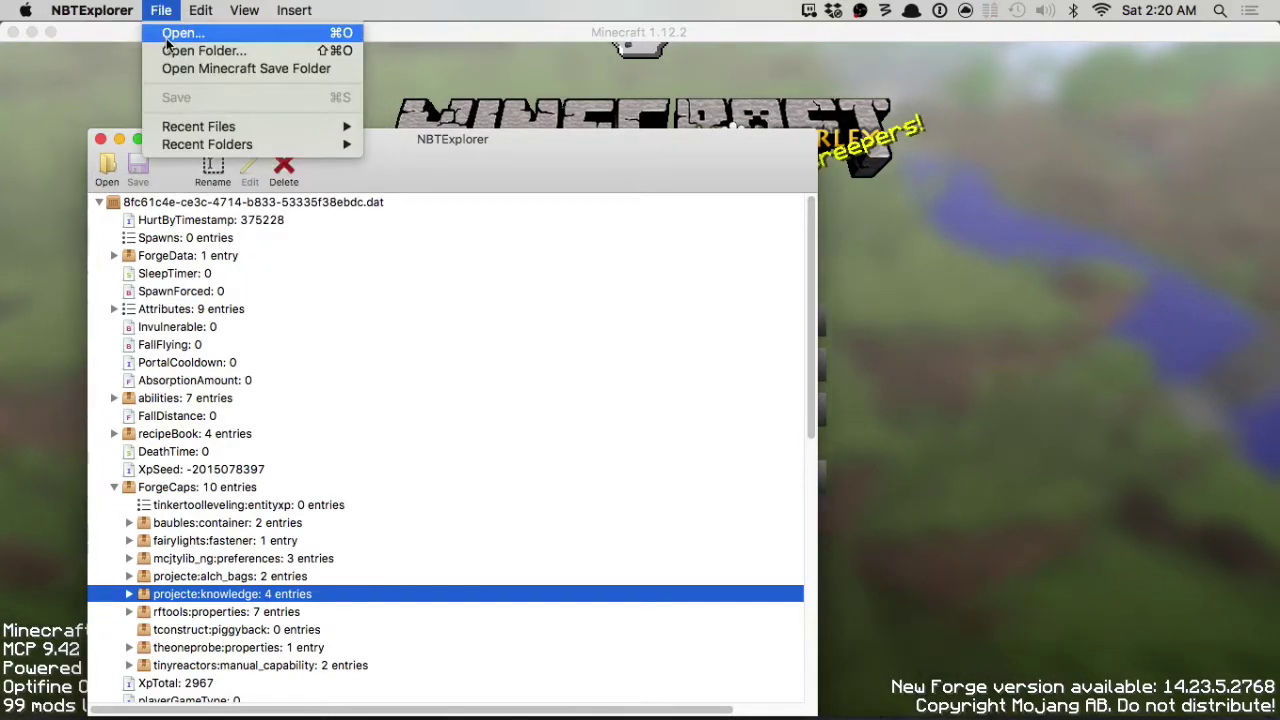
pyautogui.click(185, 32)
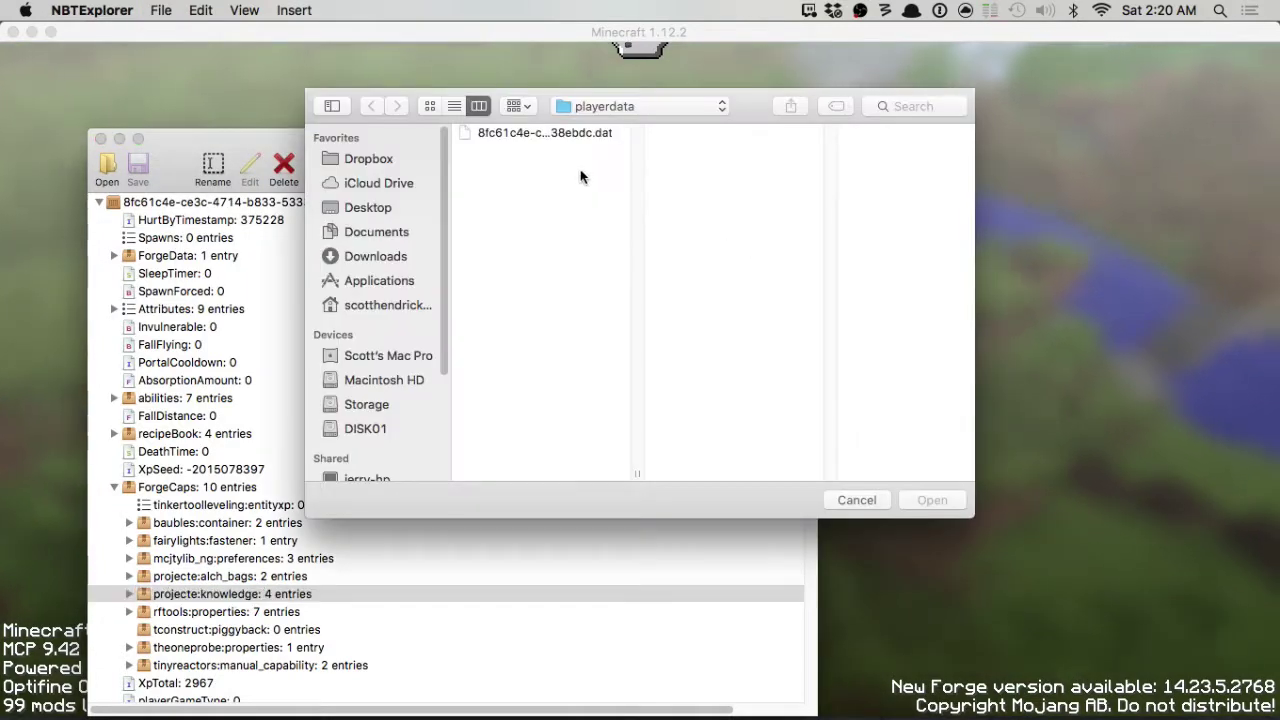
pyautogui.click(566, 108)
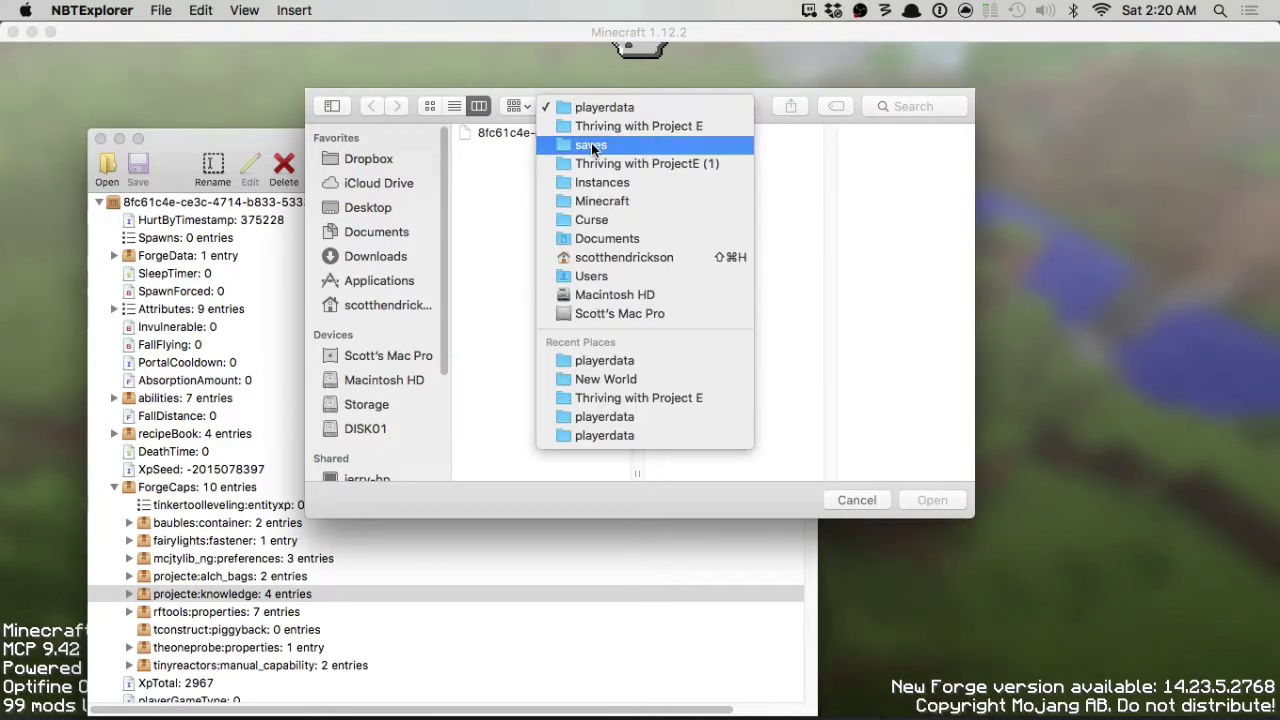
pyautogui.click(592, 148)
pyautogui.click(818, 132)
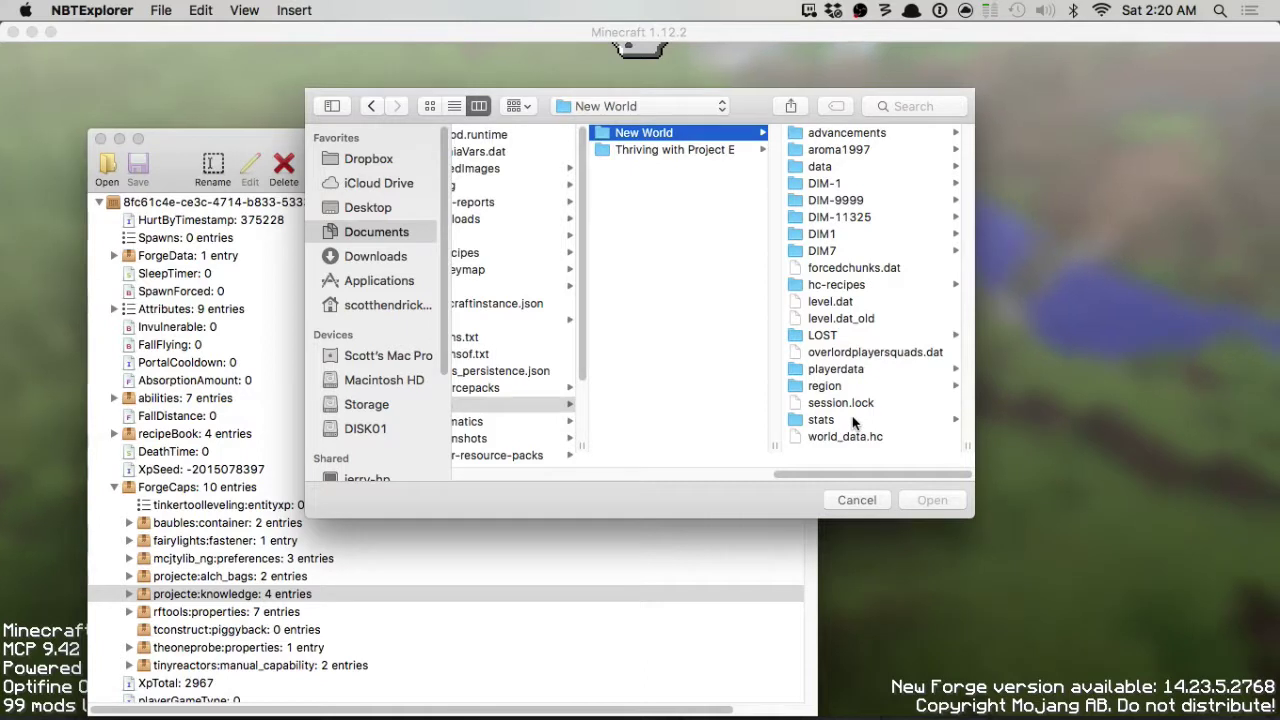
pyautogui.click(848, 369)
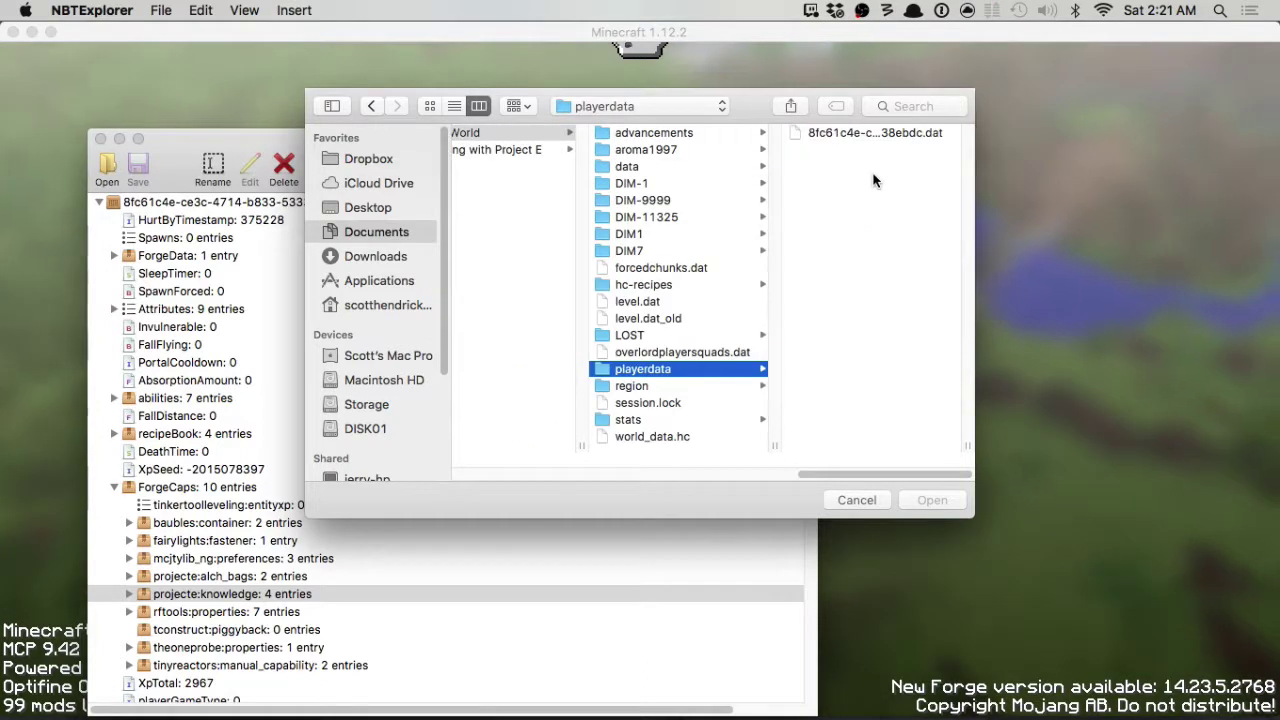
pyautogui.click(867, 134)
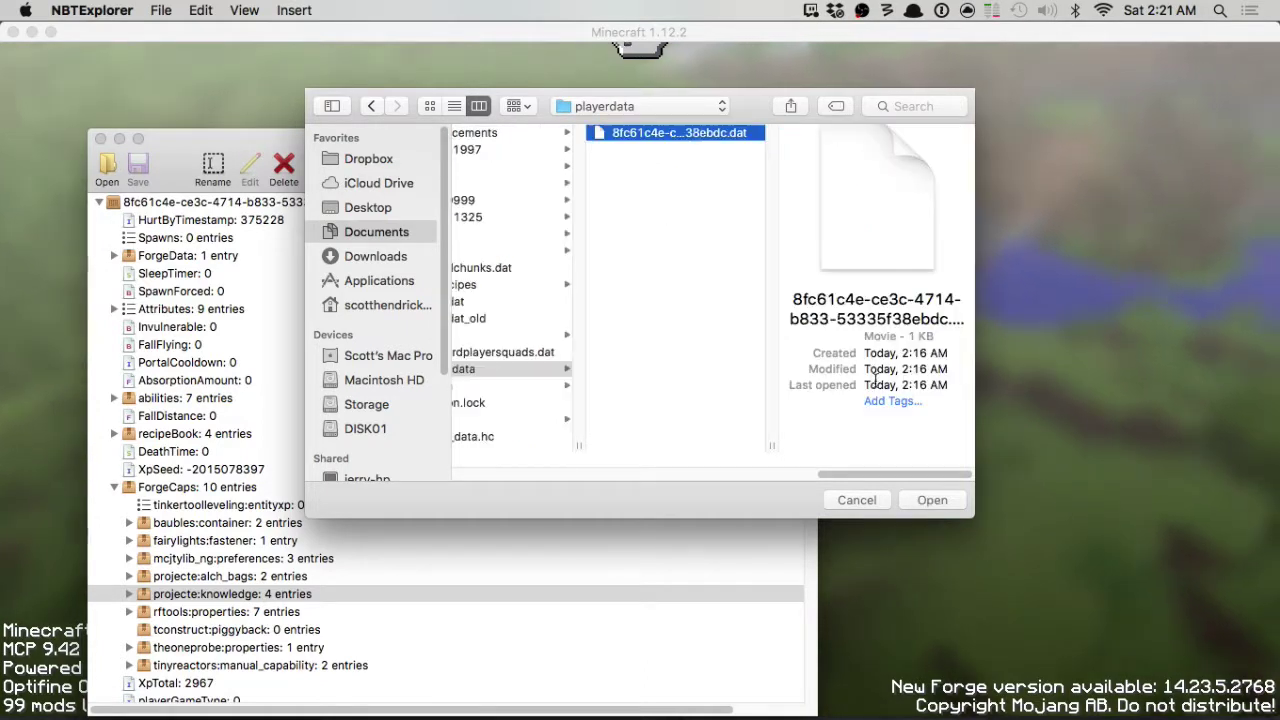
pyautogui.click(924, 503)
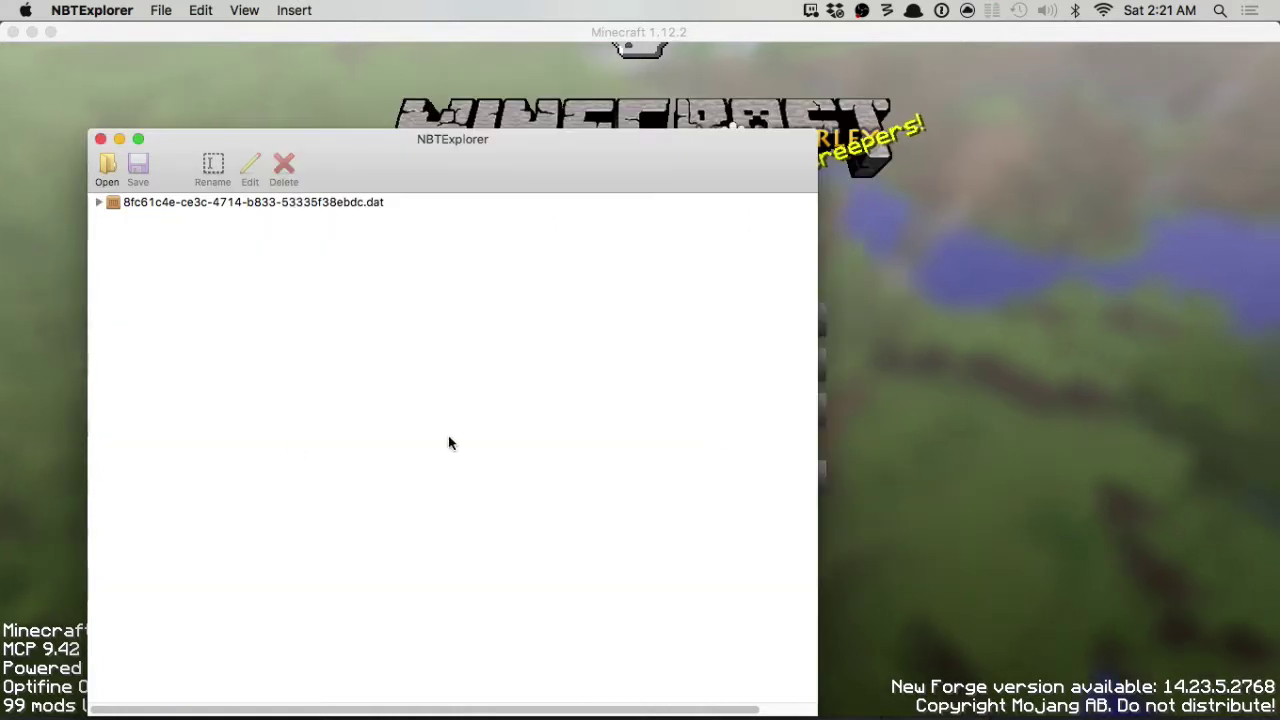
# Expand ForgeCaps in New World's player file and delete its existing projecte:knowledge tag.
pyautogui.click(97, 202)
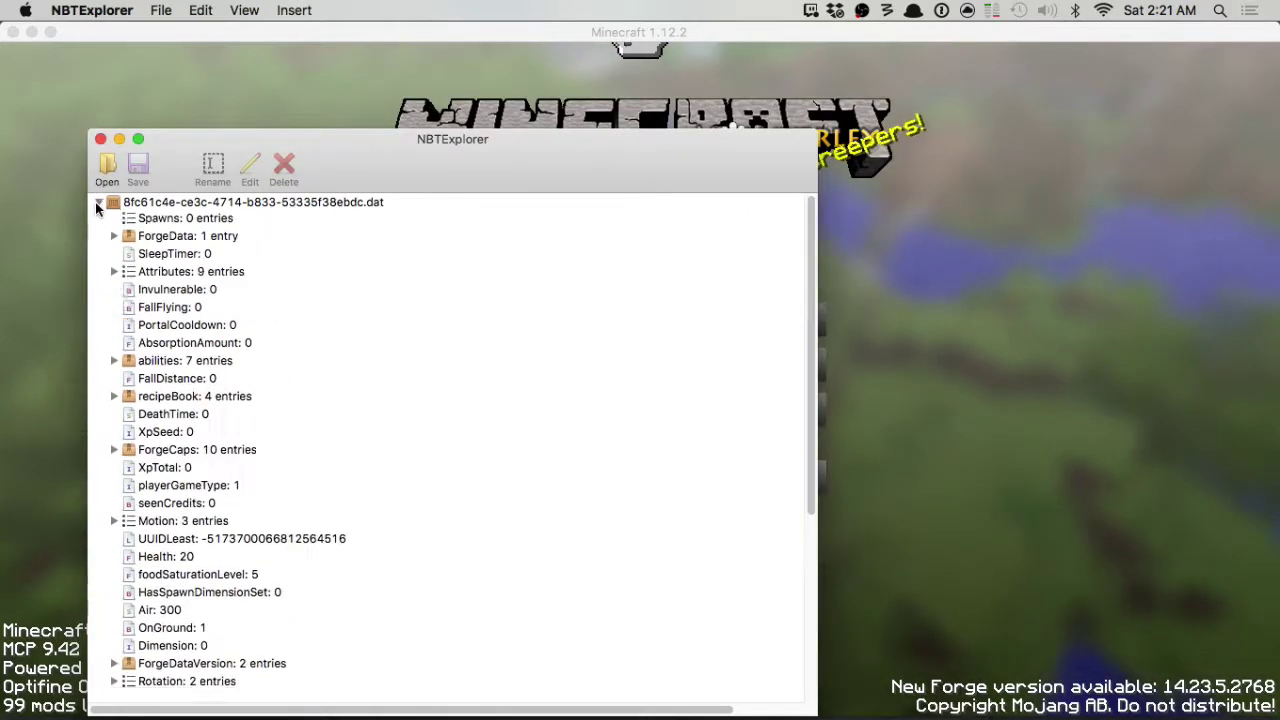
pyautogui.scroll(-1, 115, 360)
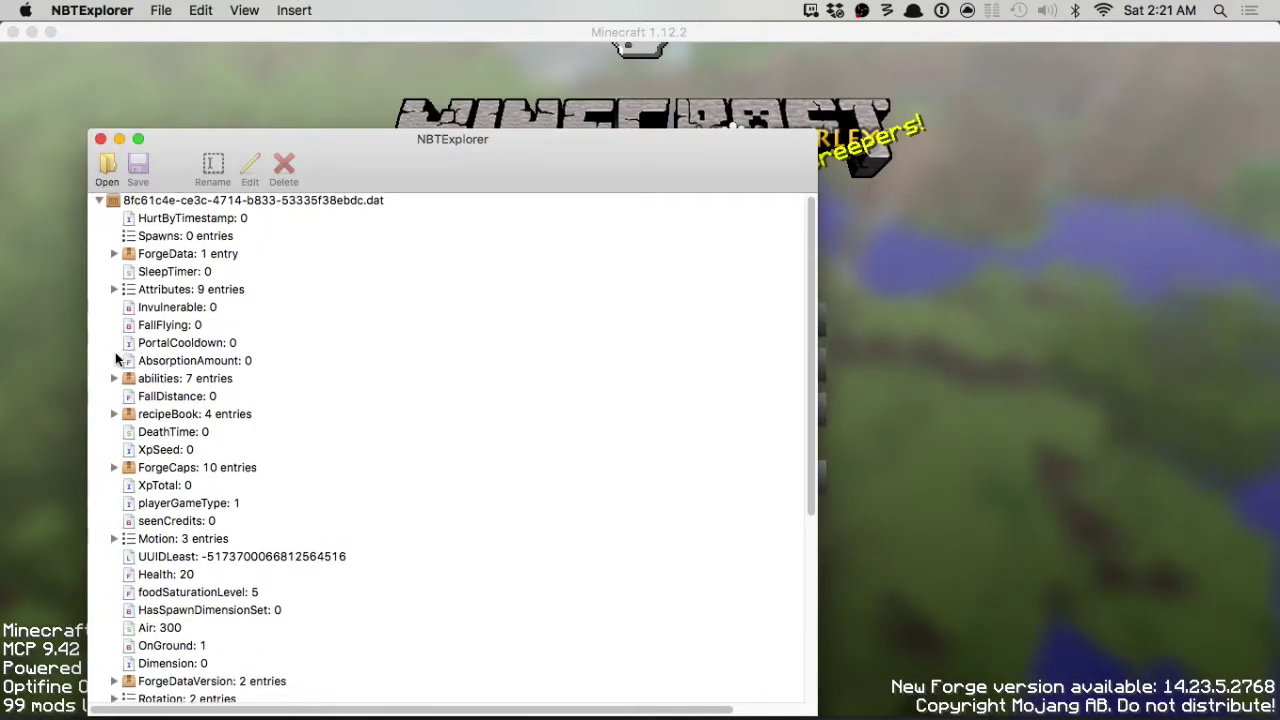
pyautogui.click(112, 469)
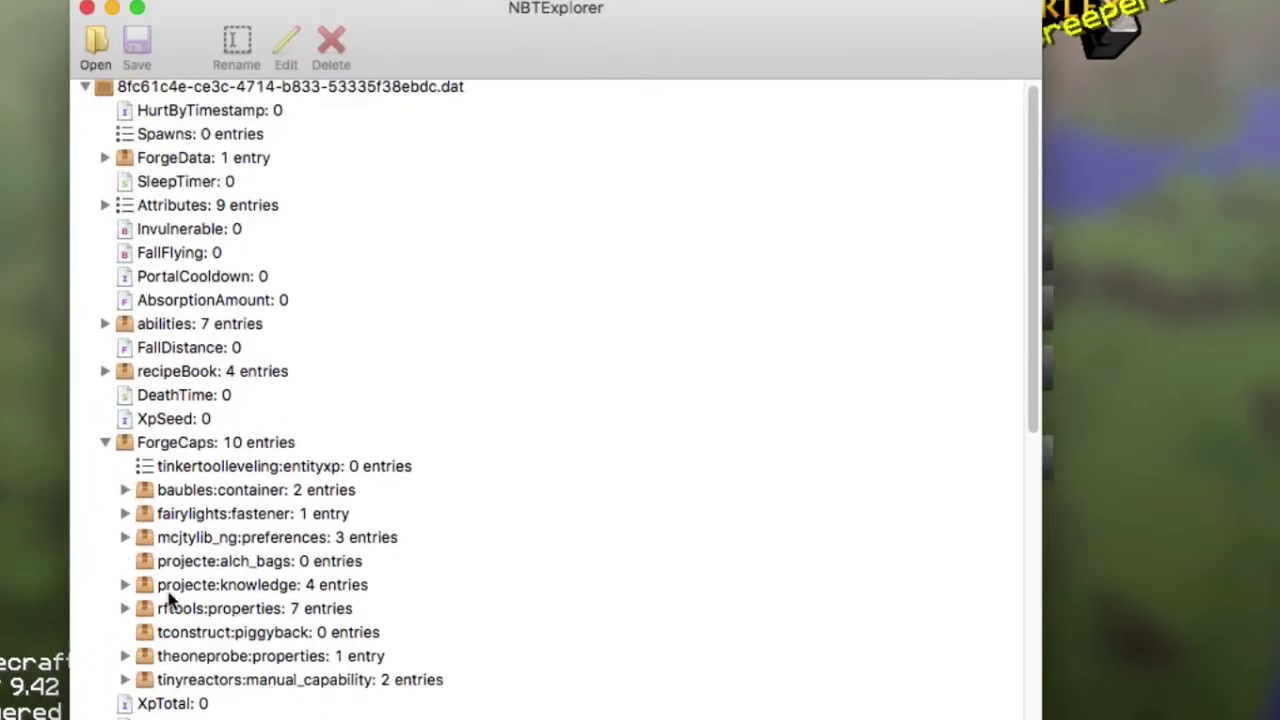
pyautogui.click(175, 586)
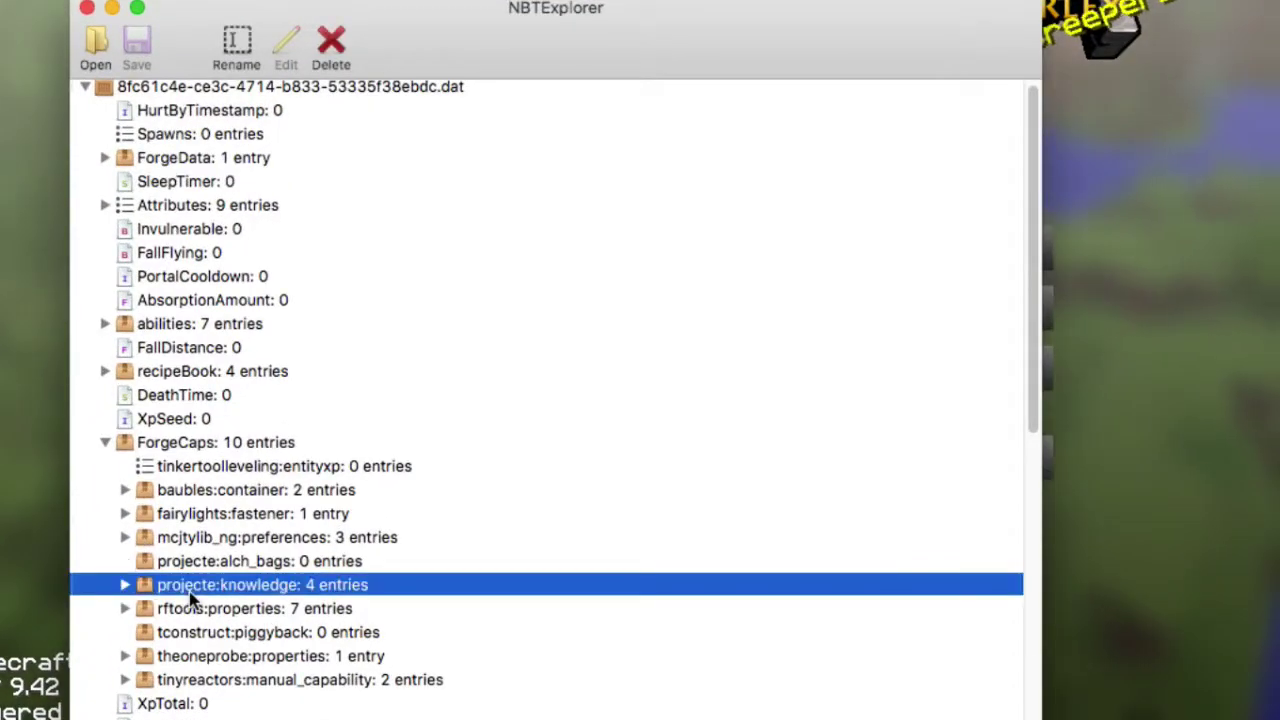
pyautogui.click(328, 50)
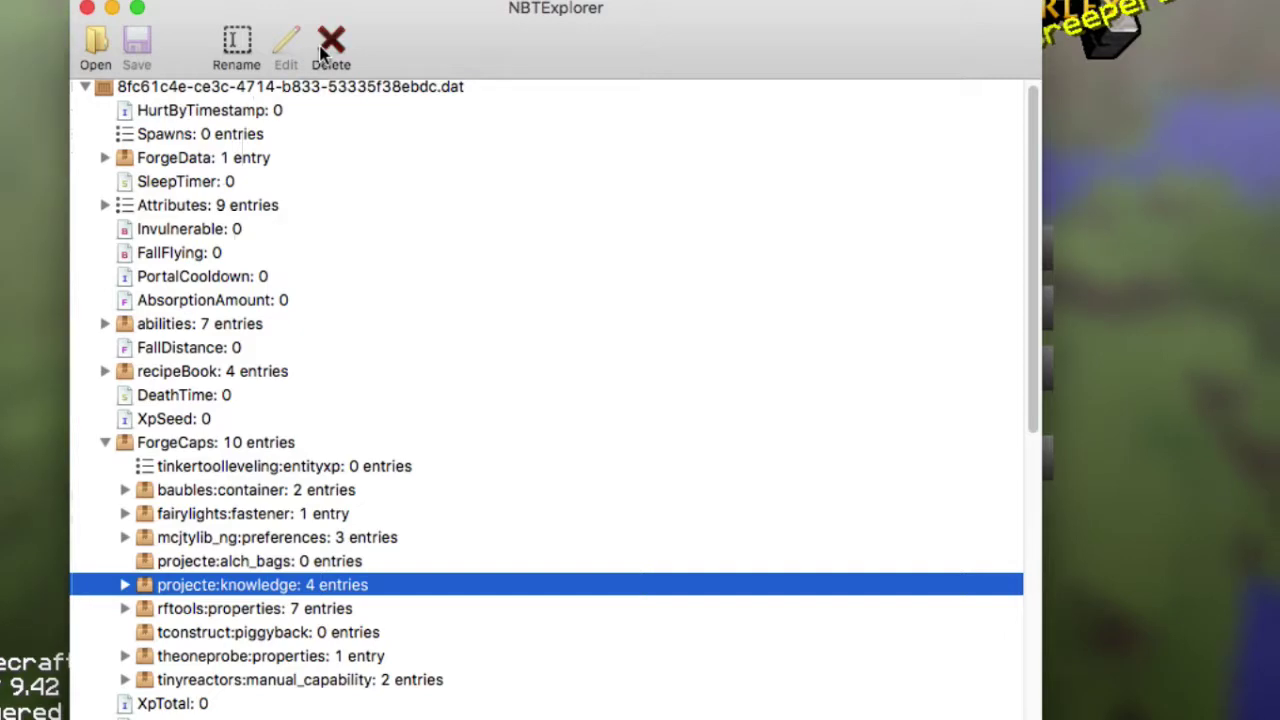
# Paste the copied projecte:knowledge tag into ForgeCaps of New World's player file and save the file.
pyautogui.click(190, 446)
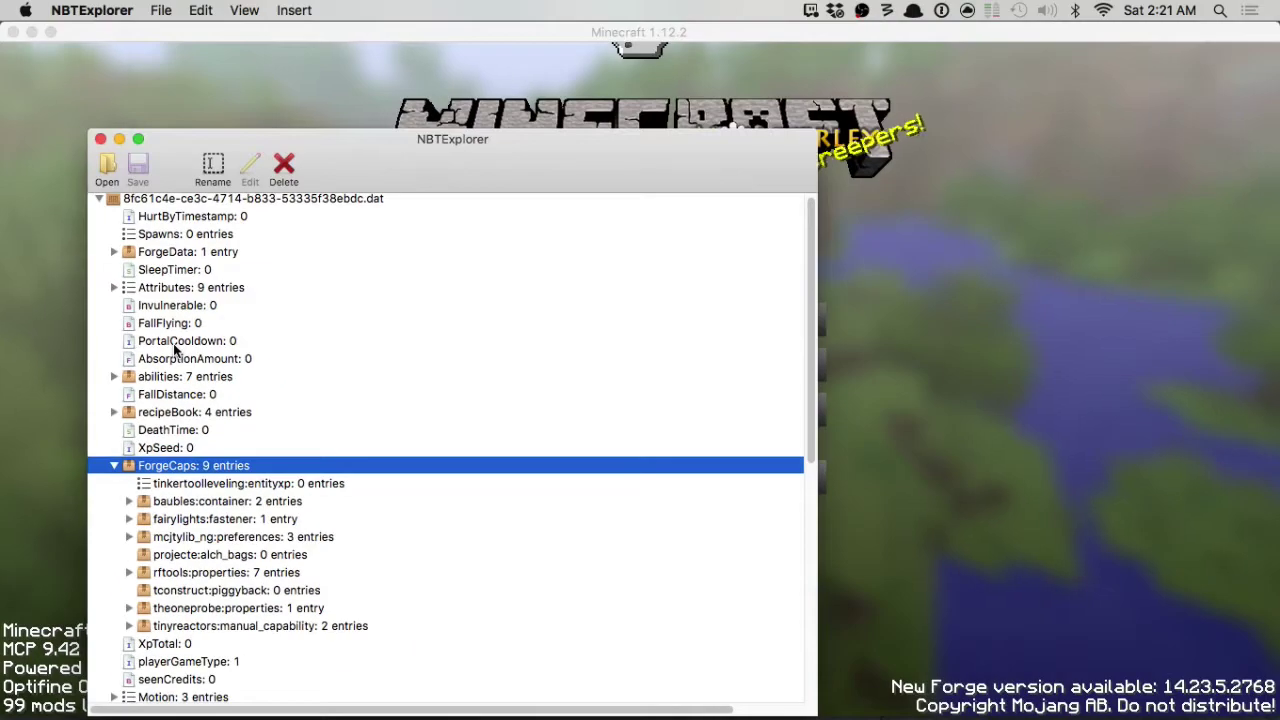
pyautogui.click(200, 10)
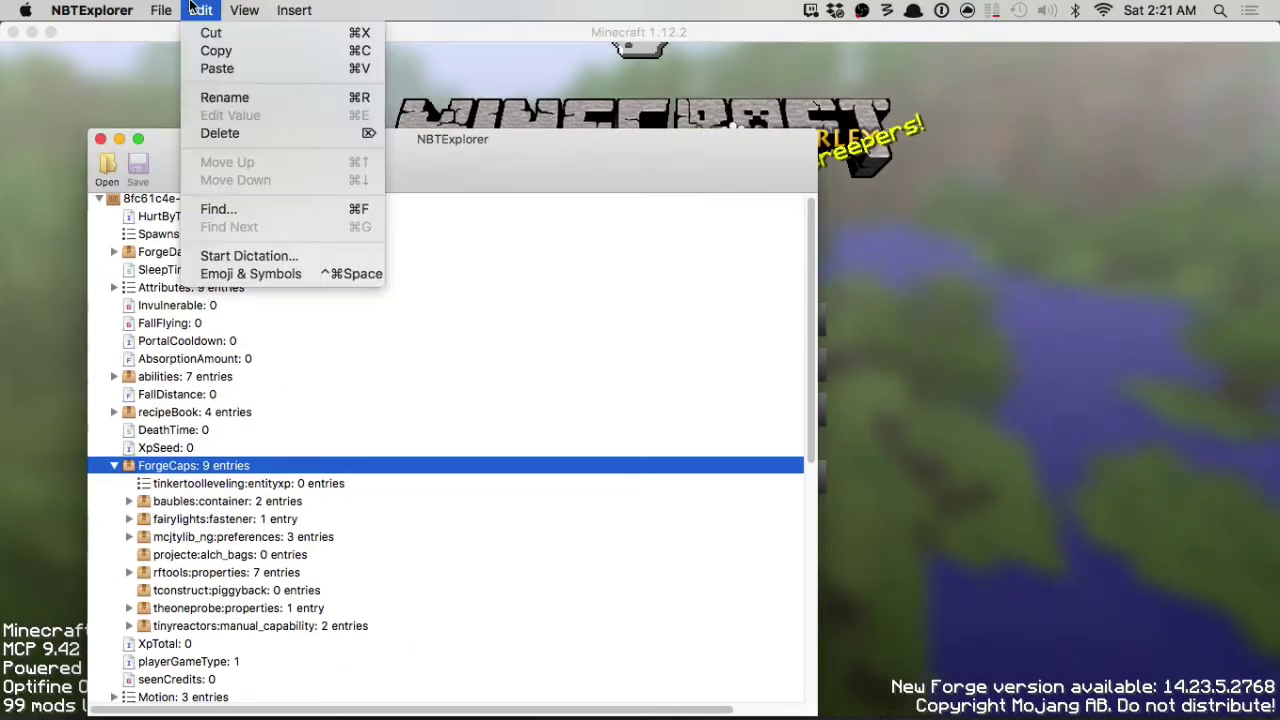
pyautogui.click(192, 72)
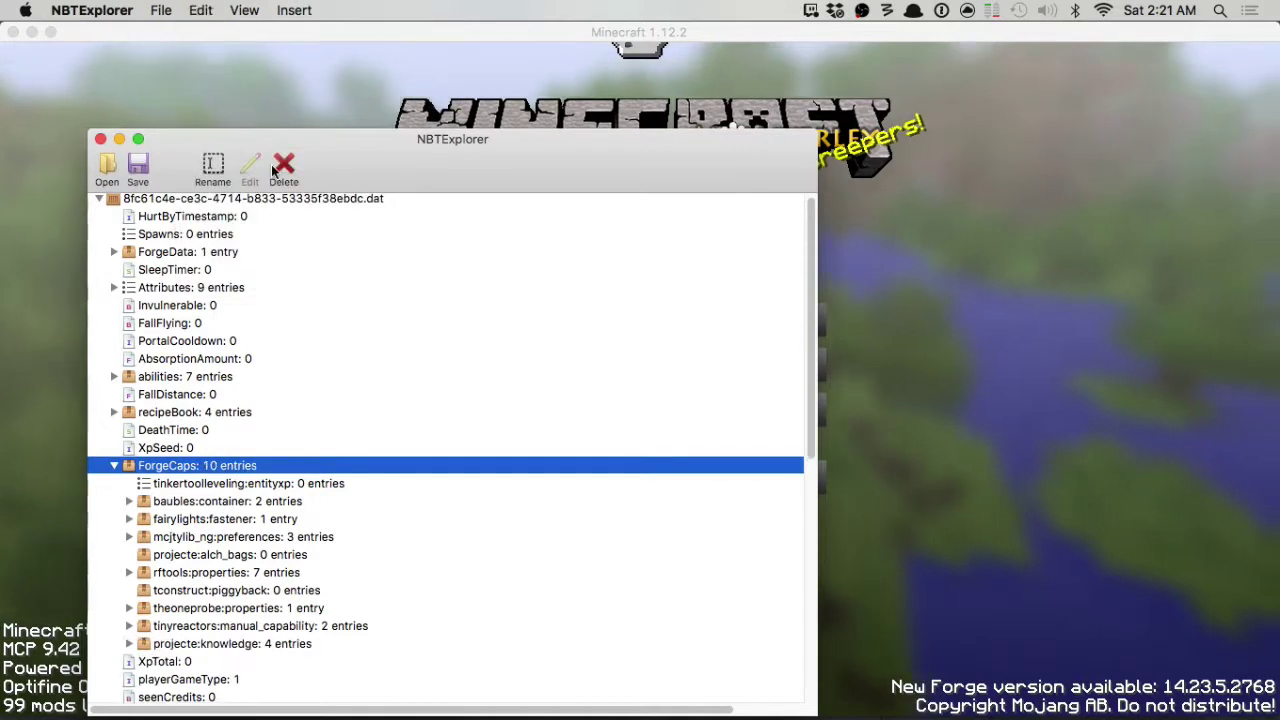
pyautogui.press('super+s')
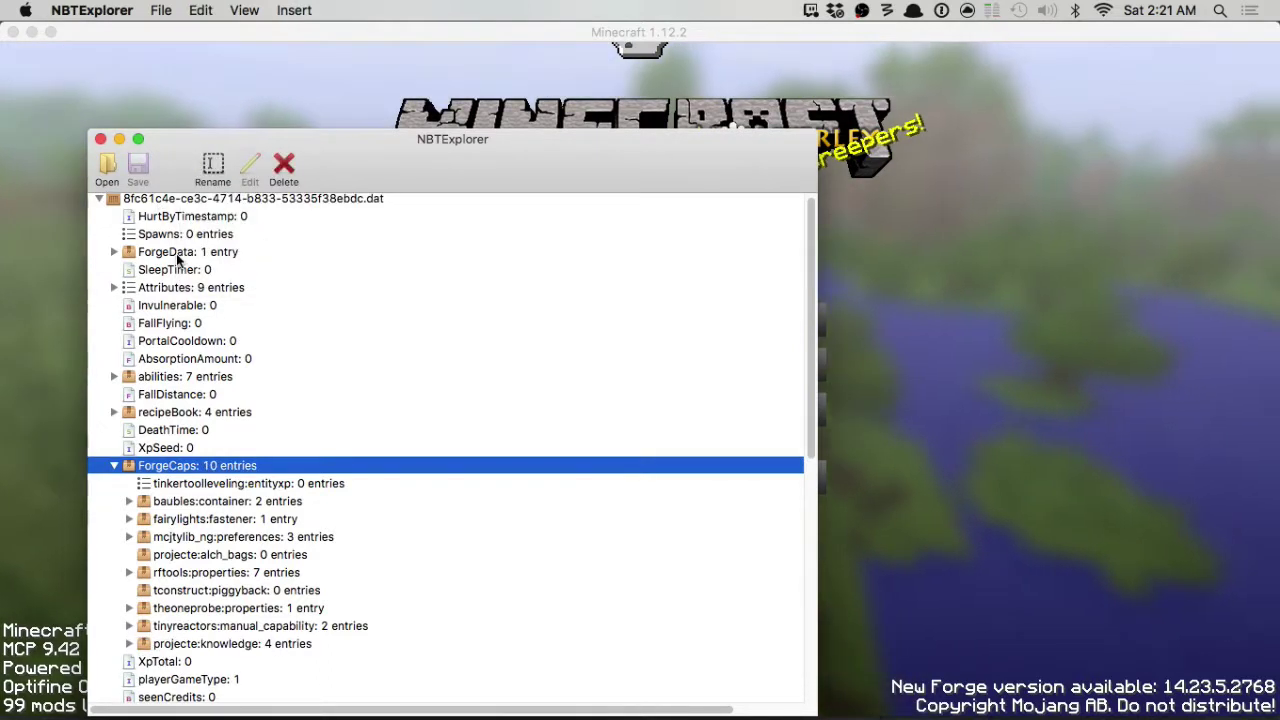
# Quit NBTExplorer and load New World from the singleplayer world list in Minecraft.
pyautogui.click(95, 10)
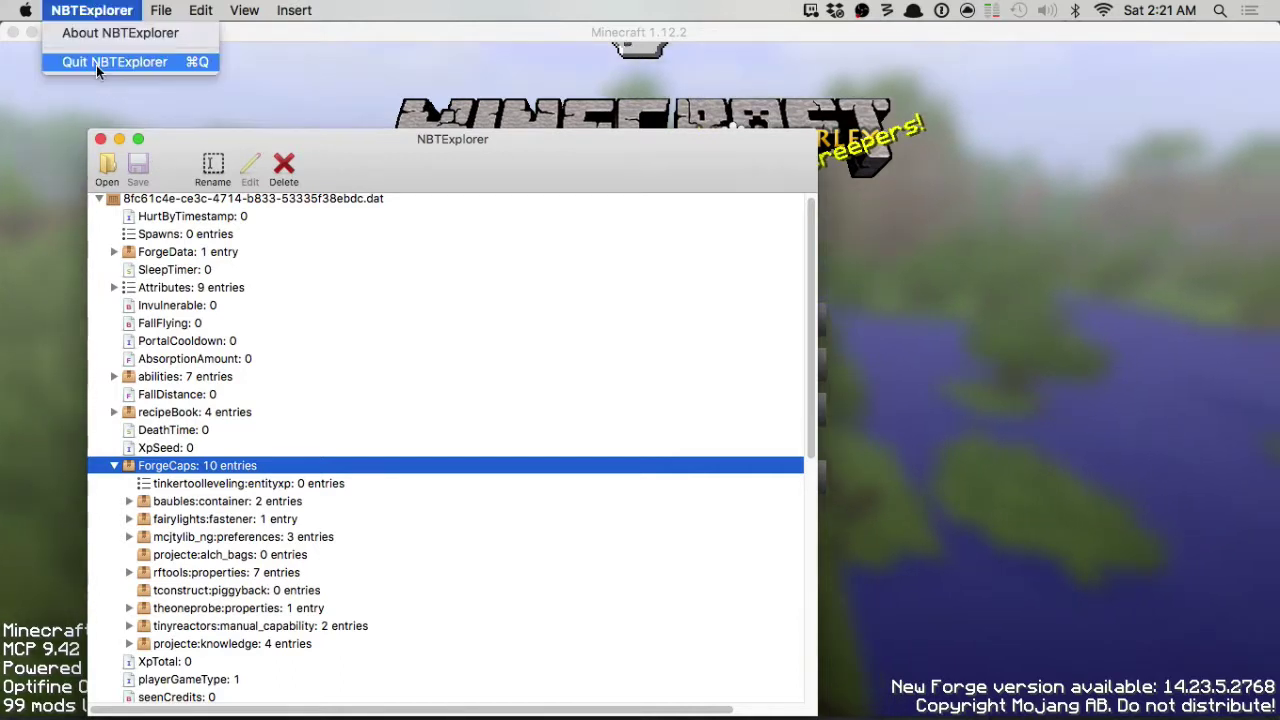
pyautogui.click(96, 64)
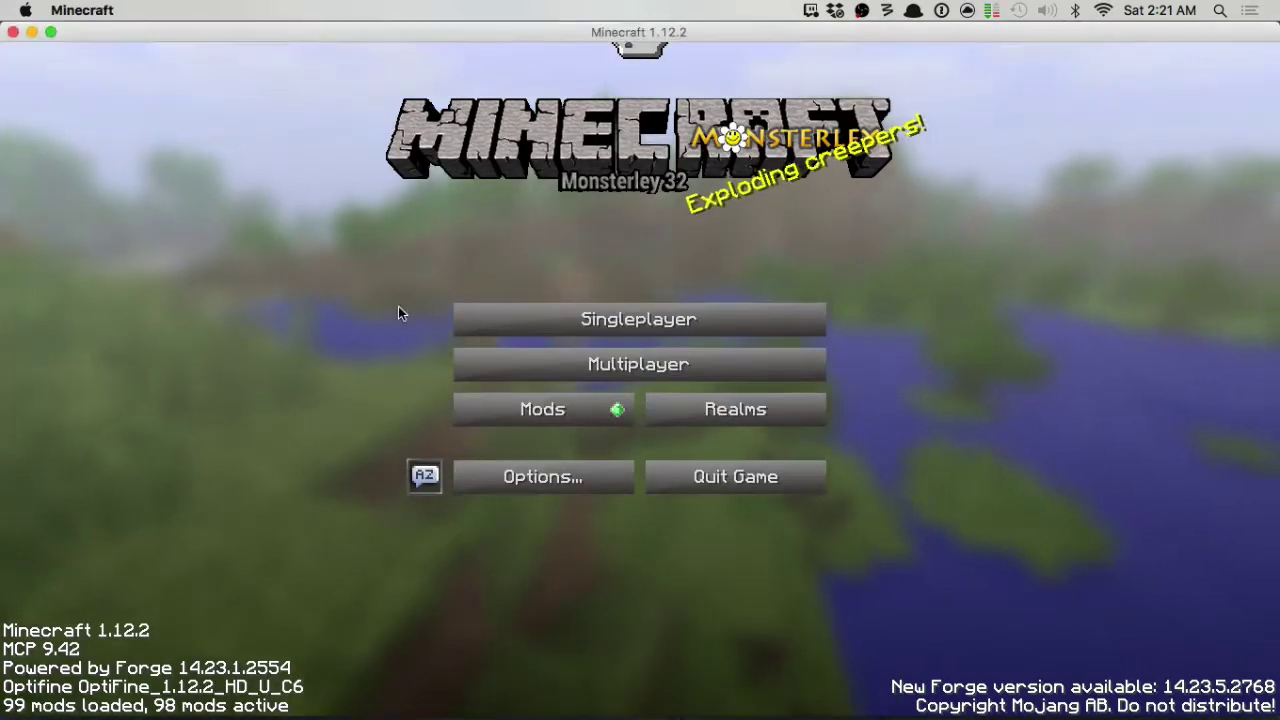
pyautogui.click(512, 312)
pyautogui.click(570, 137)
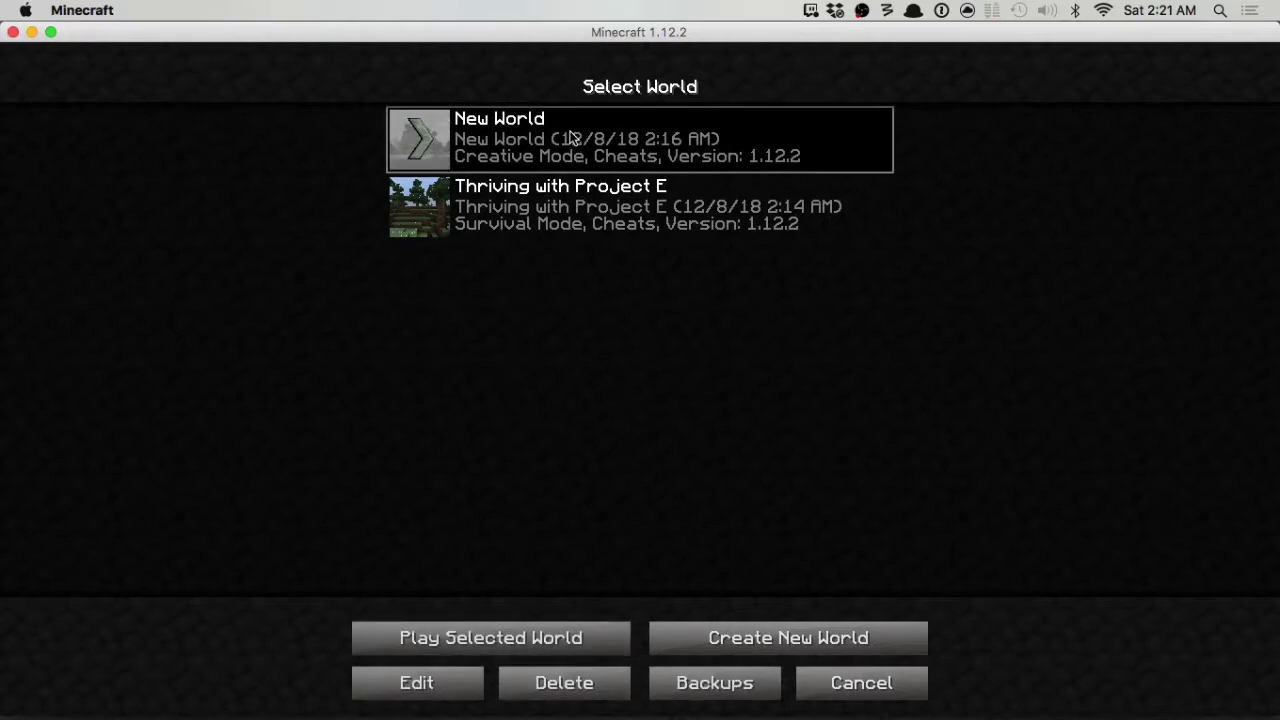
pyautogui.click(536, 137)
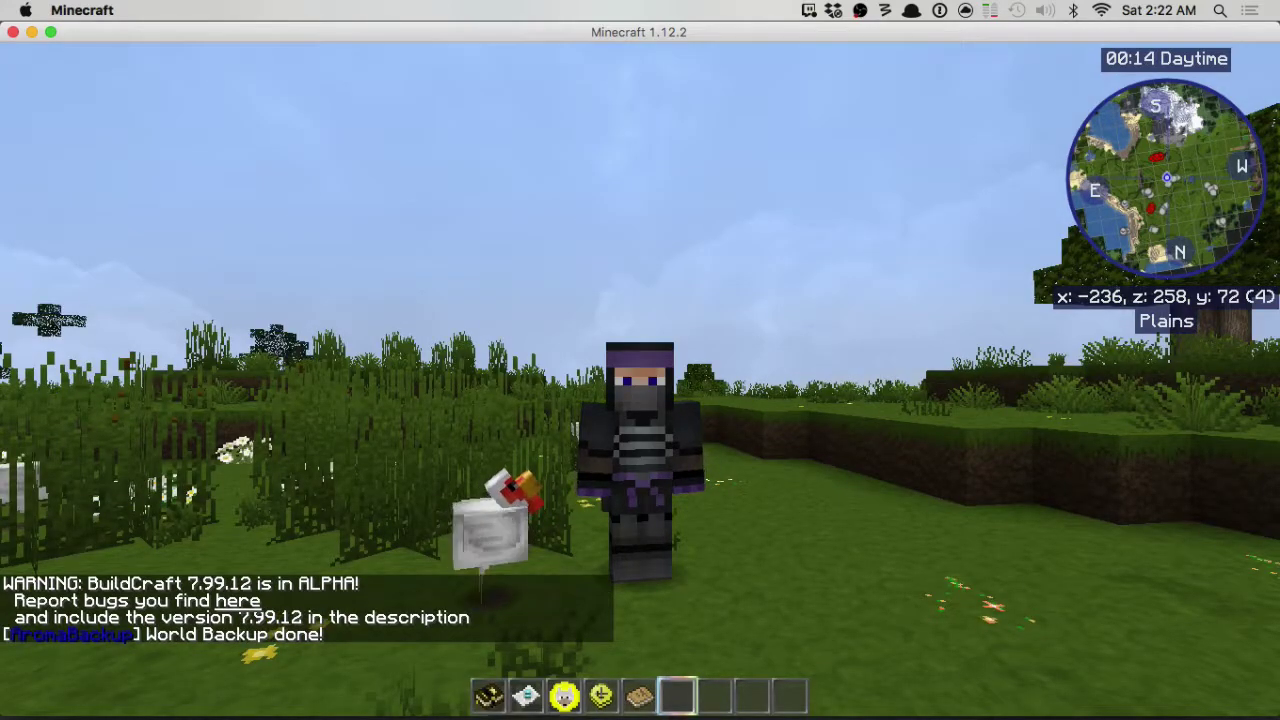
# Switch to first-person view and put a Transmutation Tablet from the item list into the eighth hotbar slot.
pyautogui.press('F5')
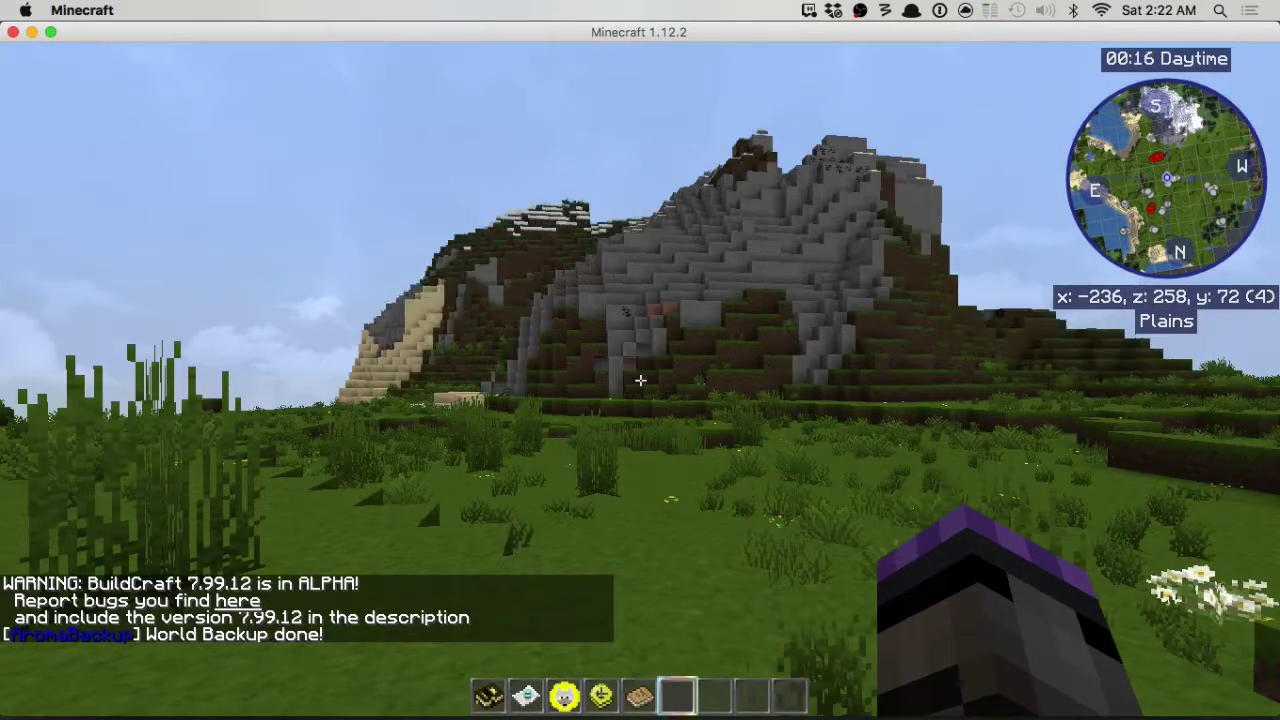
pyautogui.press('e')
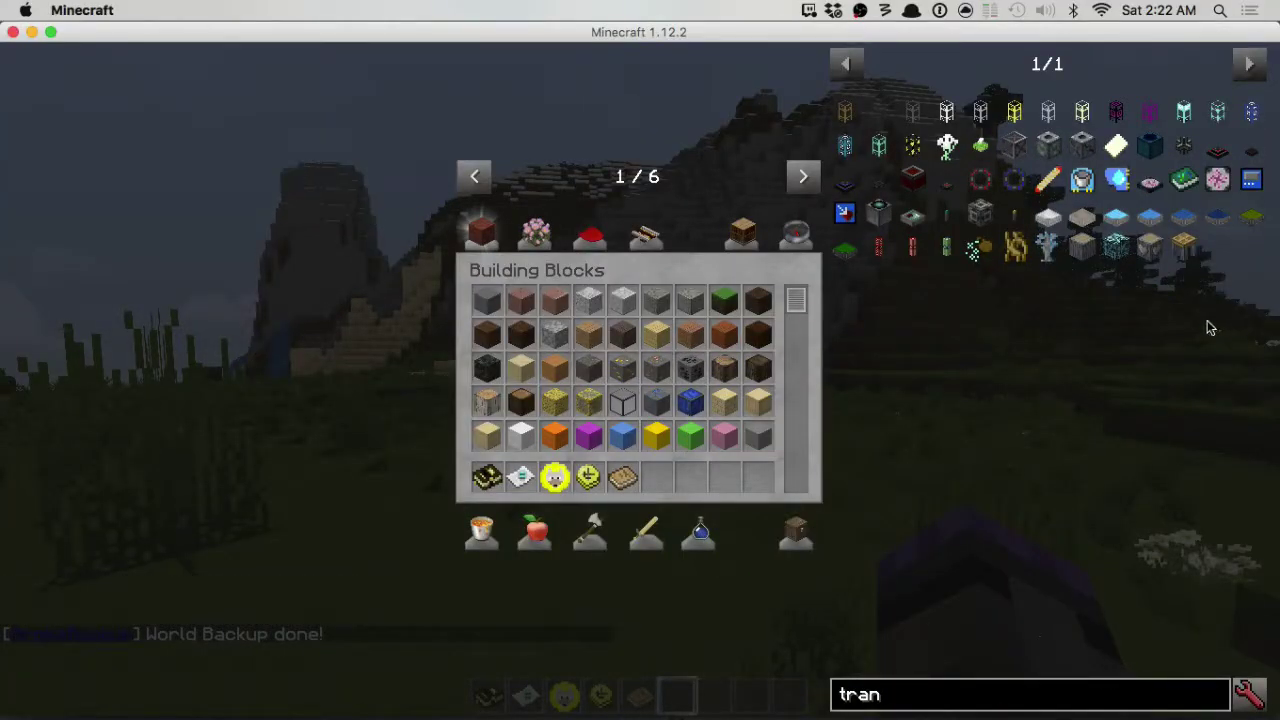
pyautogui.click(1218, 178)
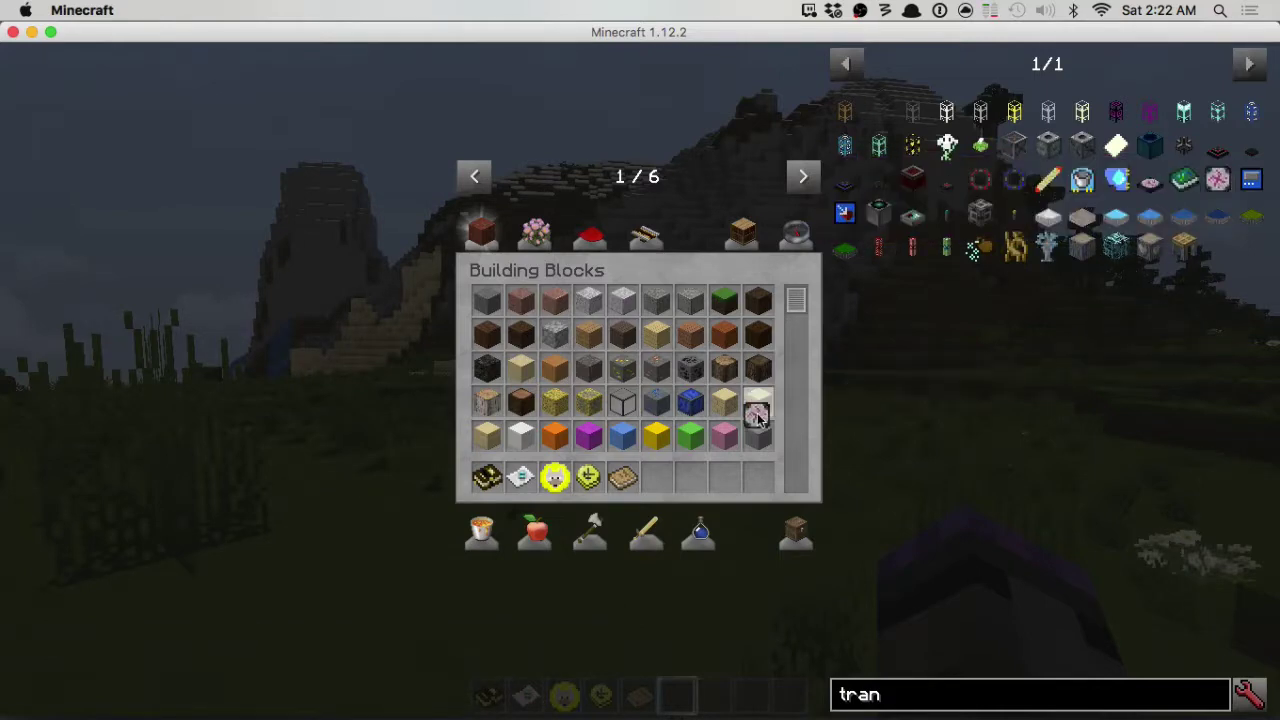
pyautogui.click(730, 477)
pyautogui.press('Escape')
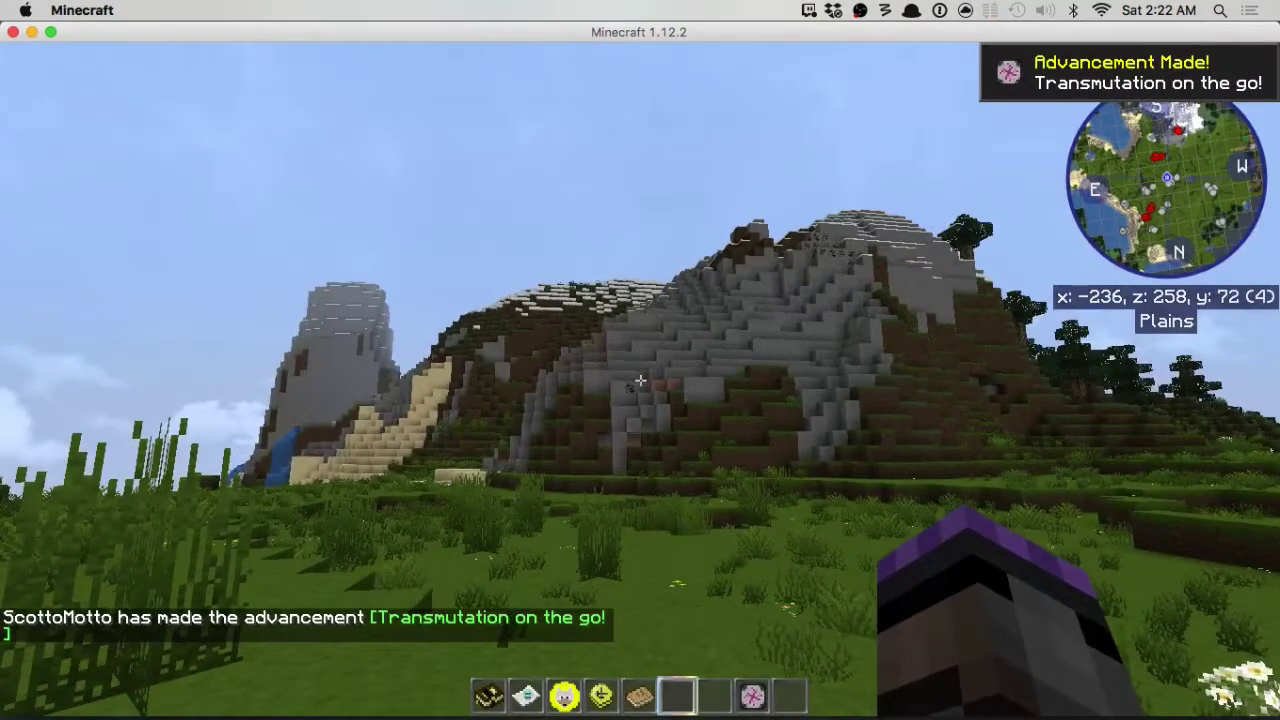
# Open the Transmutation Tablet, make the game full screen and page through the learned items to check the transferred knowledge and EMC.
pyautogui.scroll(-1, 640, 380)
pyautogui.rightClick(640, 380)
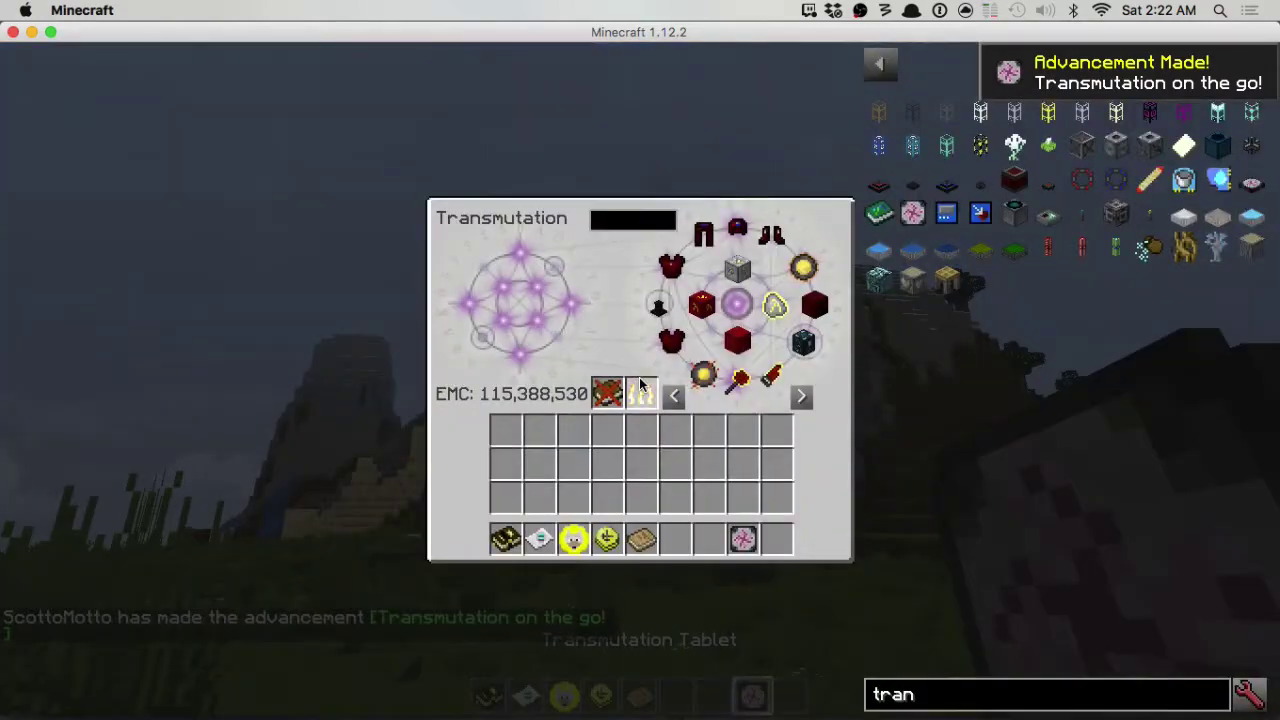
pyautogui.press('F11')
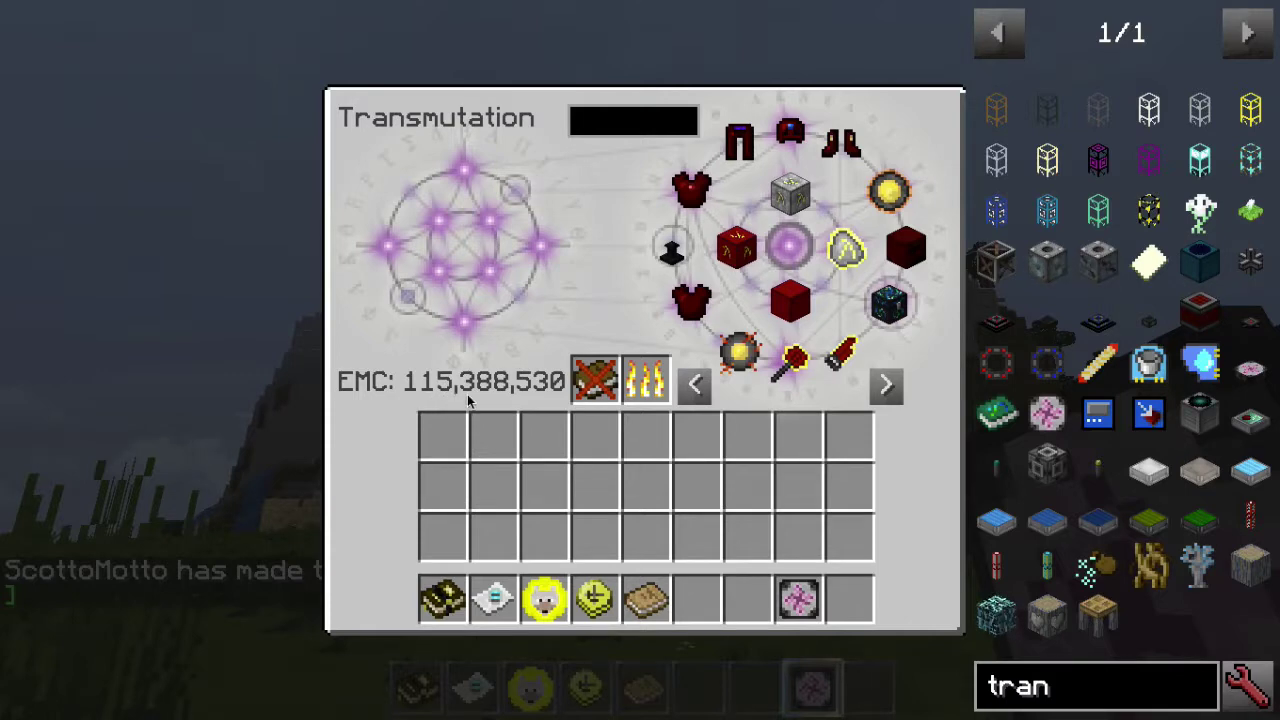
pyautogui.click(884, 387)
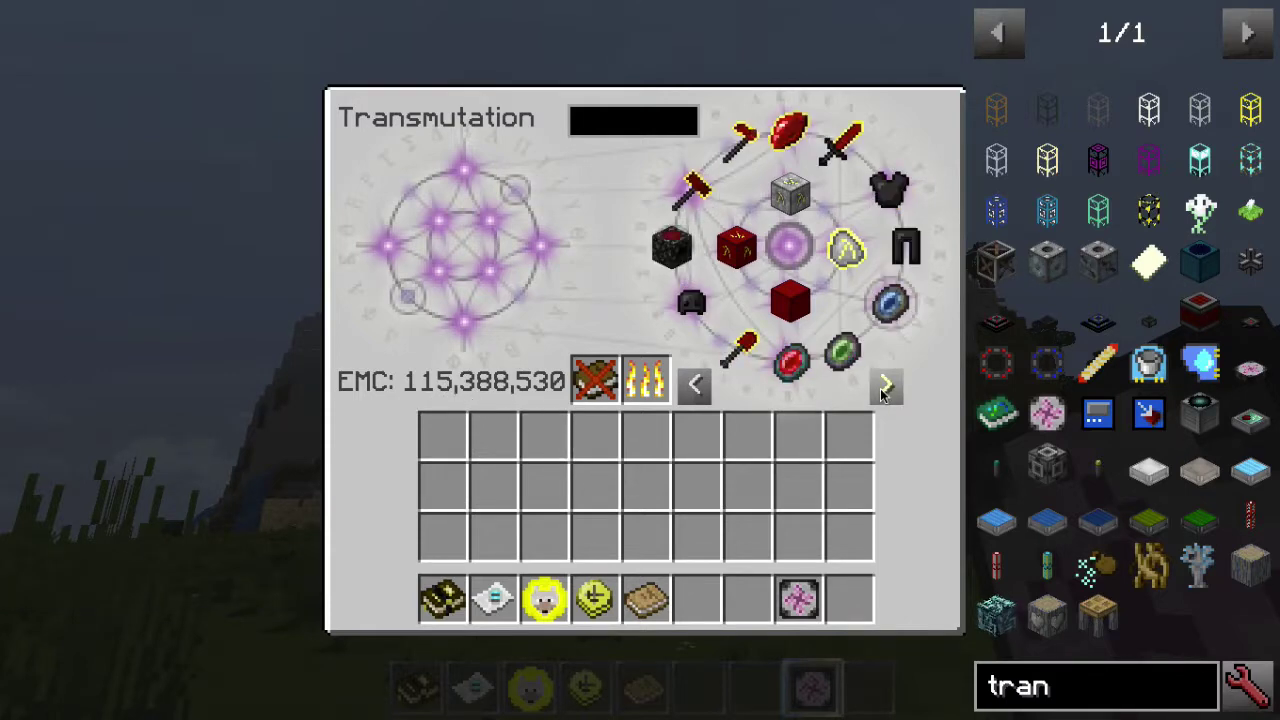
pyautogui.click(884, 389)
pyautogui.click(884, 389)
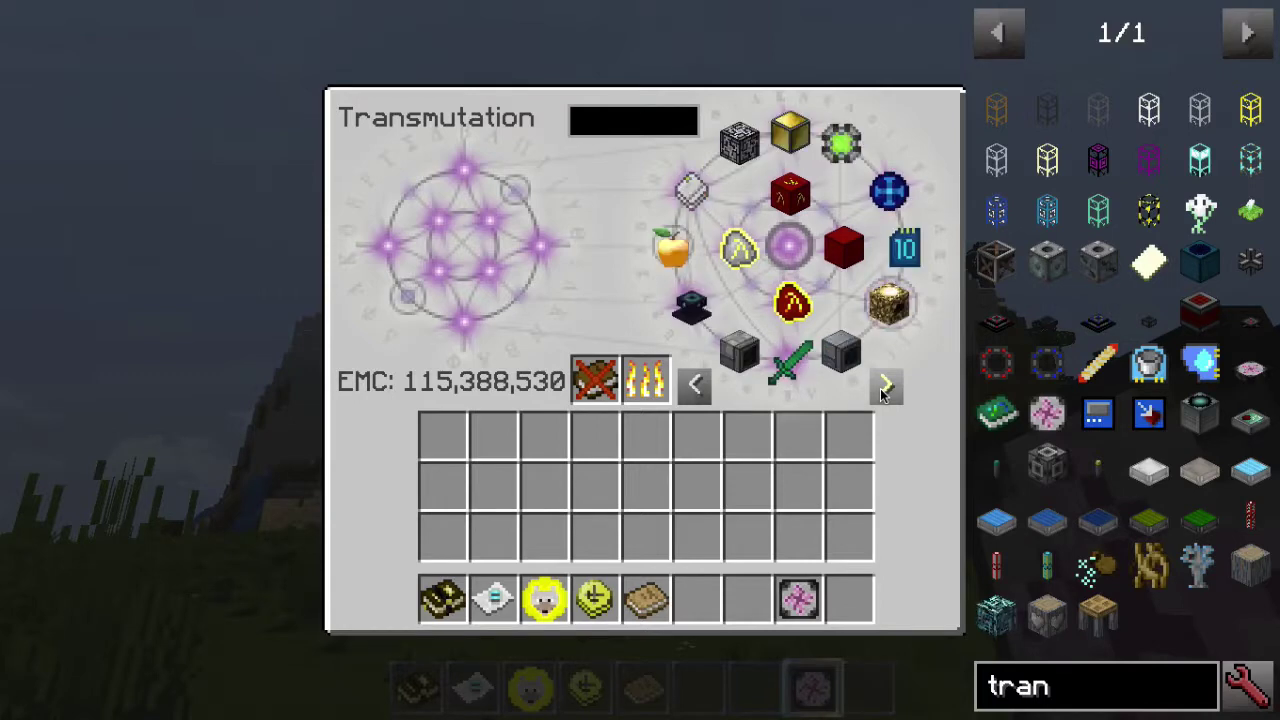
pyautogui.click(884, 389)
pyautogui.click(884, 389)
pyautogui.click(884, 389)
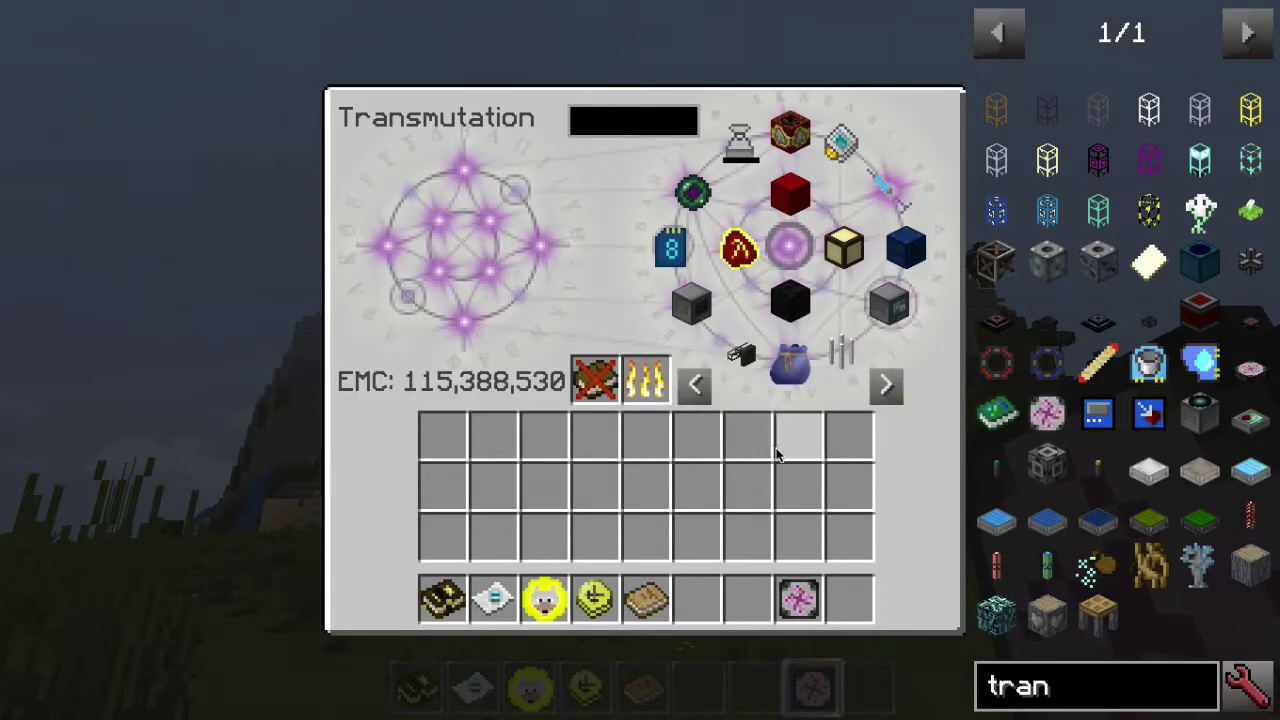
pyautogui.press('Escape')
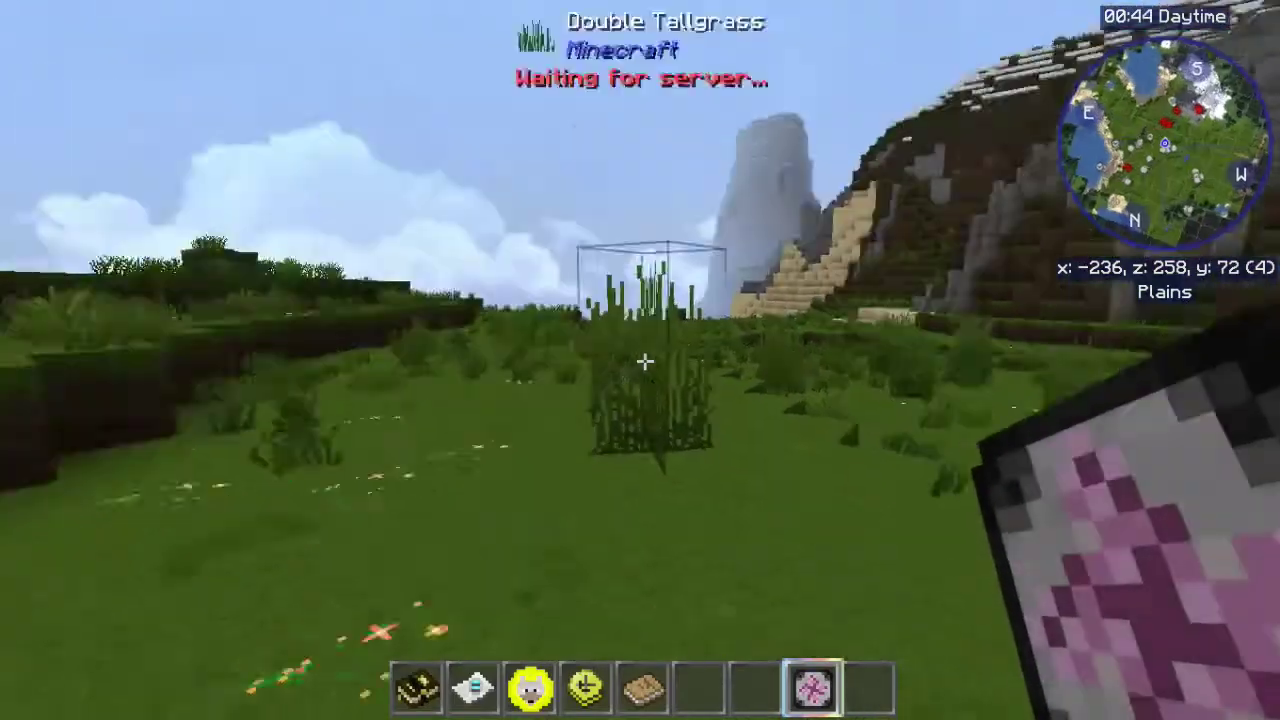
pyautogui.press('w')
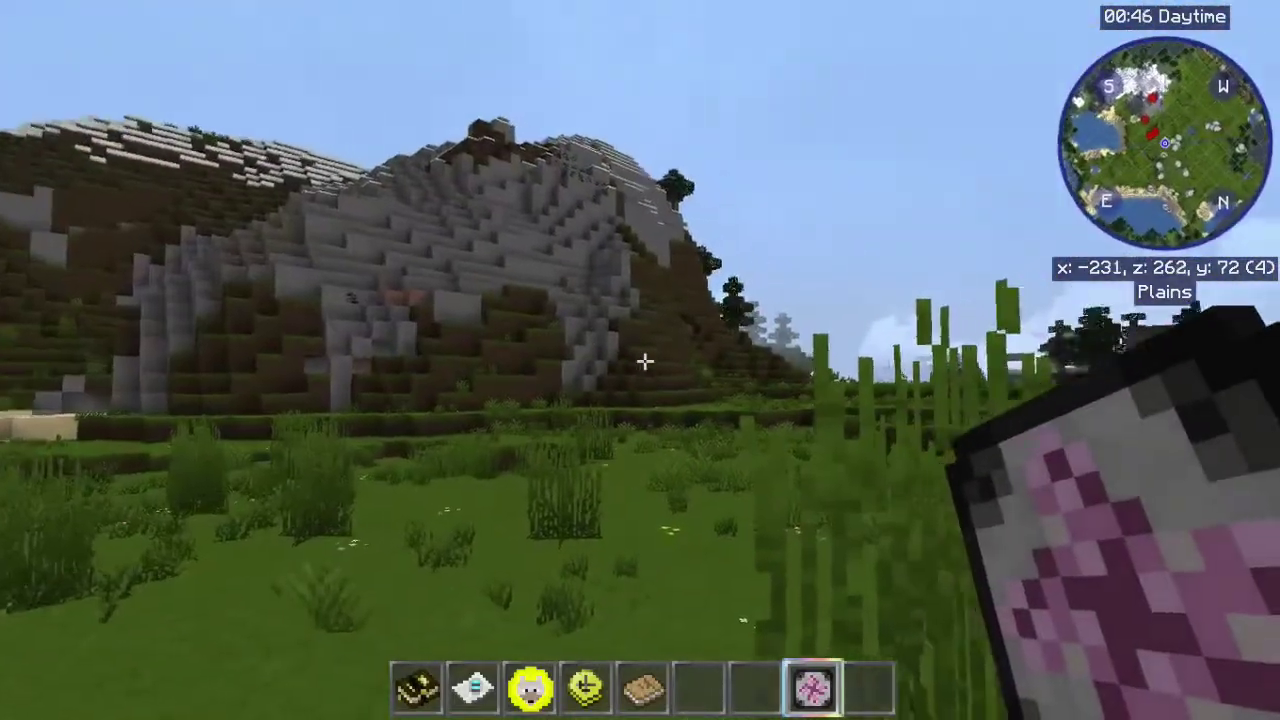
pyautogui.press('w')
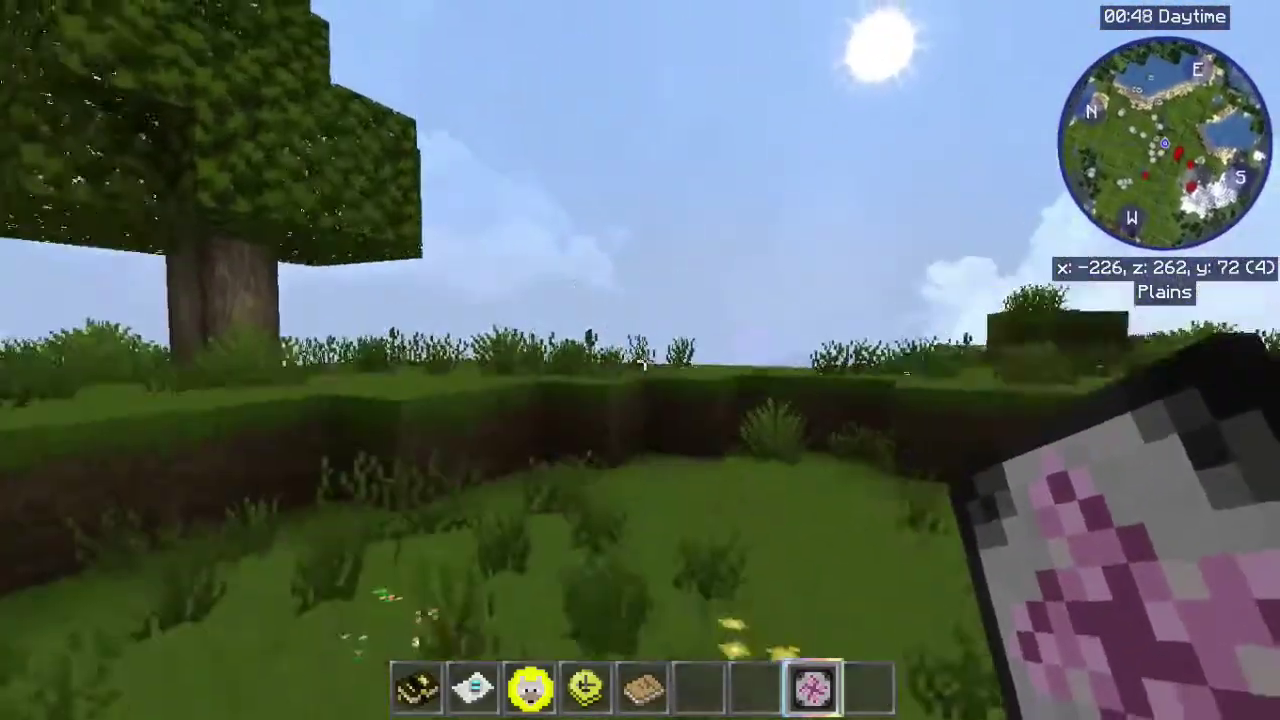
pyautogui.press('w')
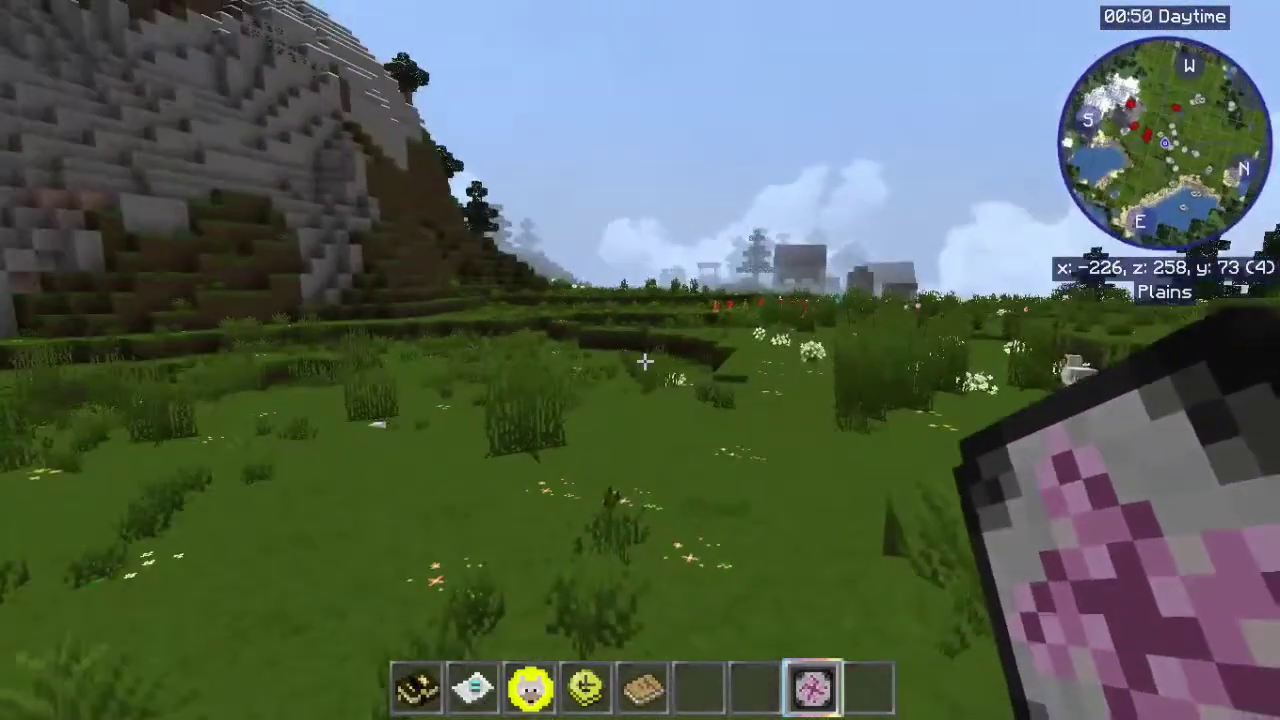
pyautogui.press('w')
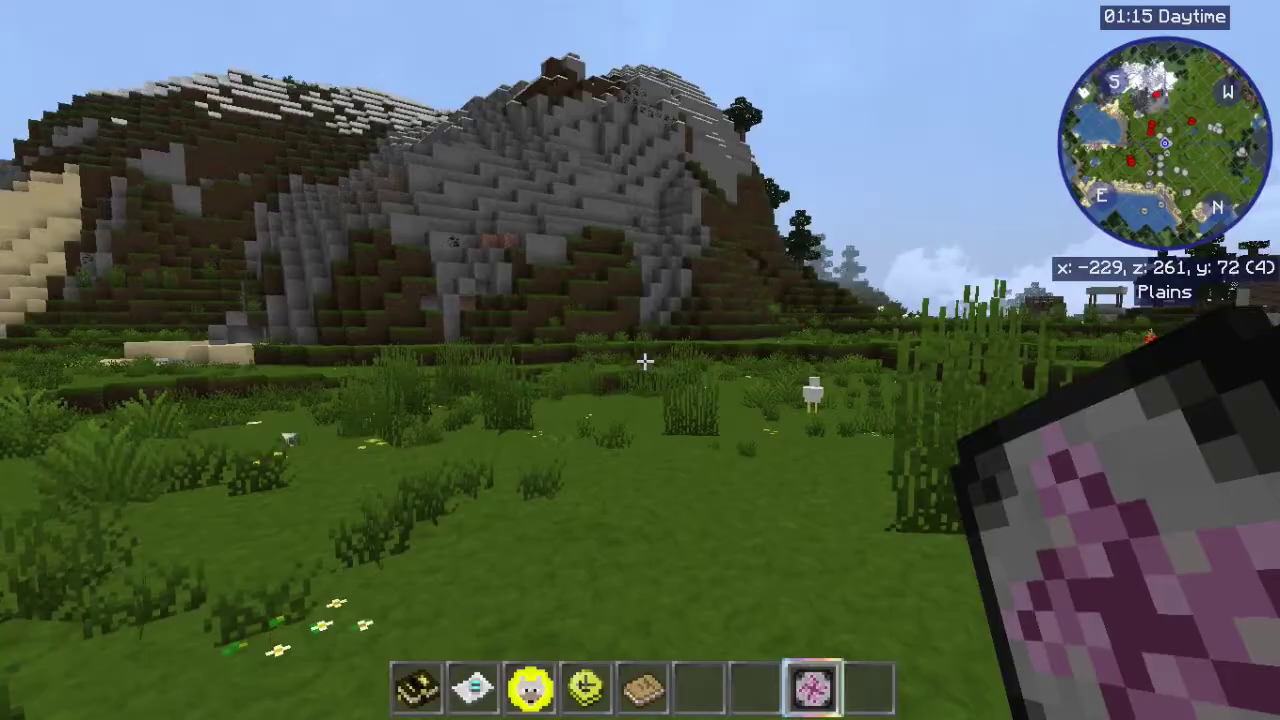
# Recheck the first two pages of learned items in the Transmutation Tablet, close it and switch to the front-facing camera.
pyautogui.rightClick(645, 362)
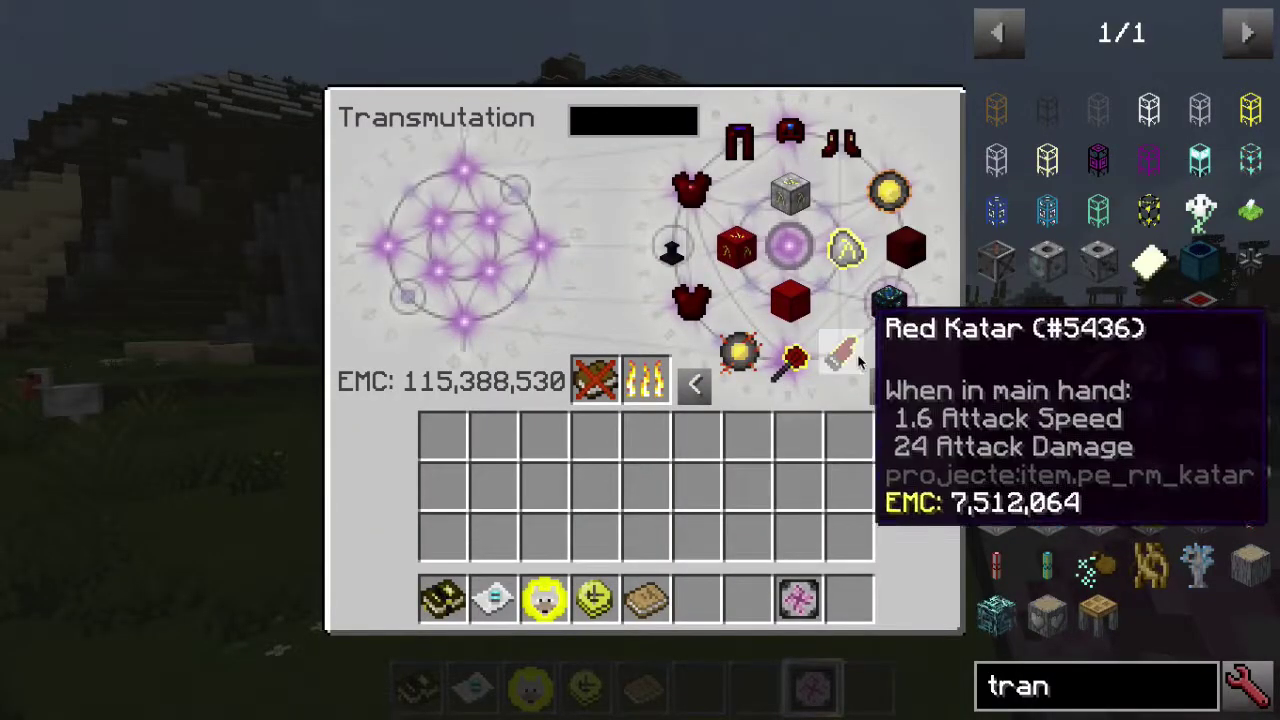
pyautogui.click(885, 386)
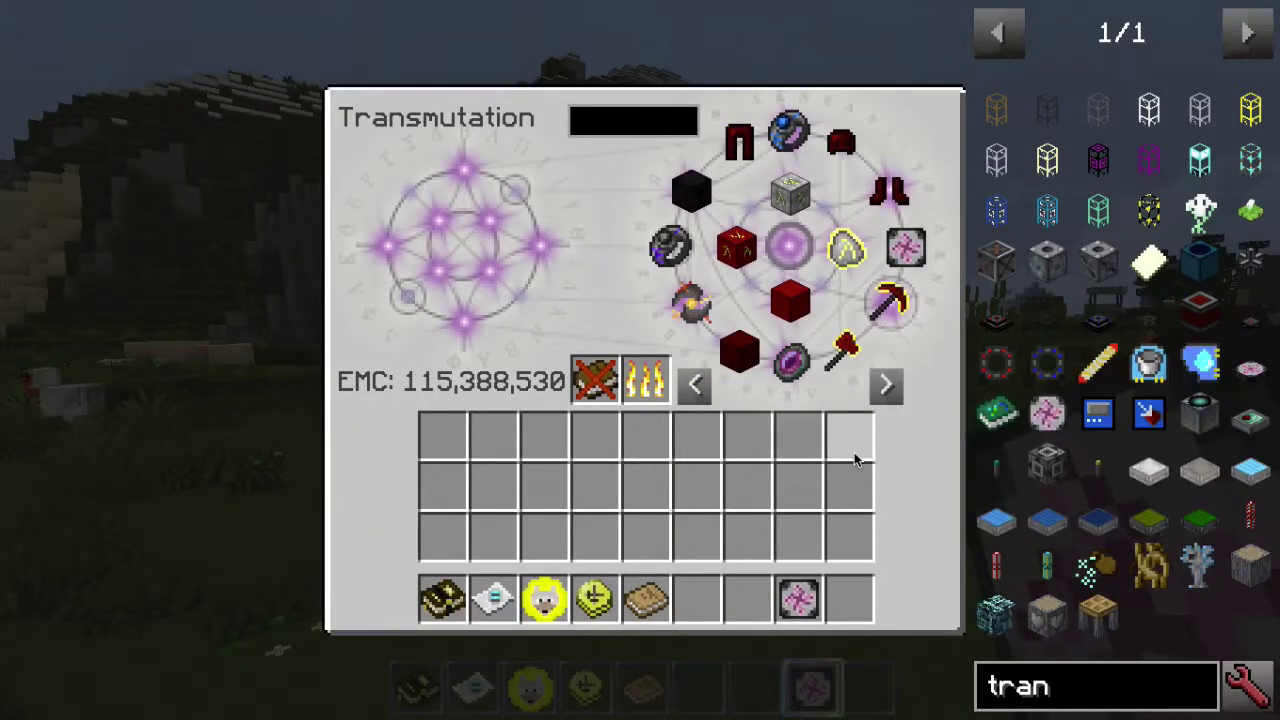
pyautogui.press('Escape')
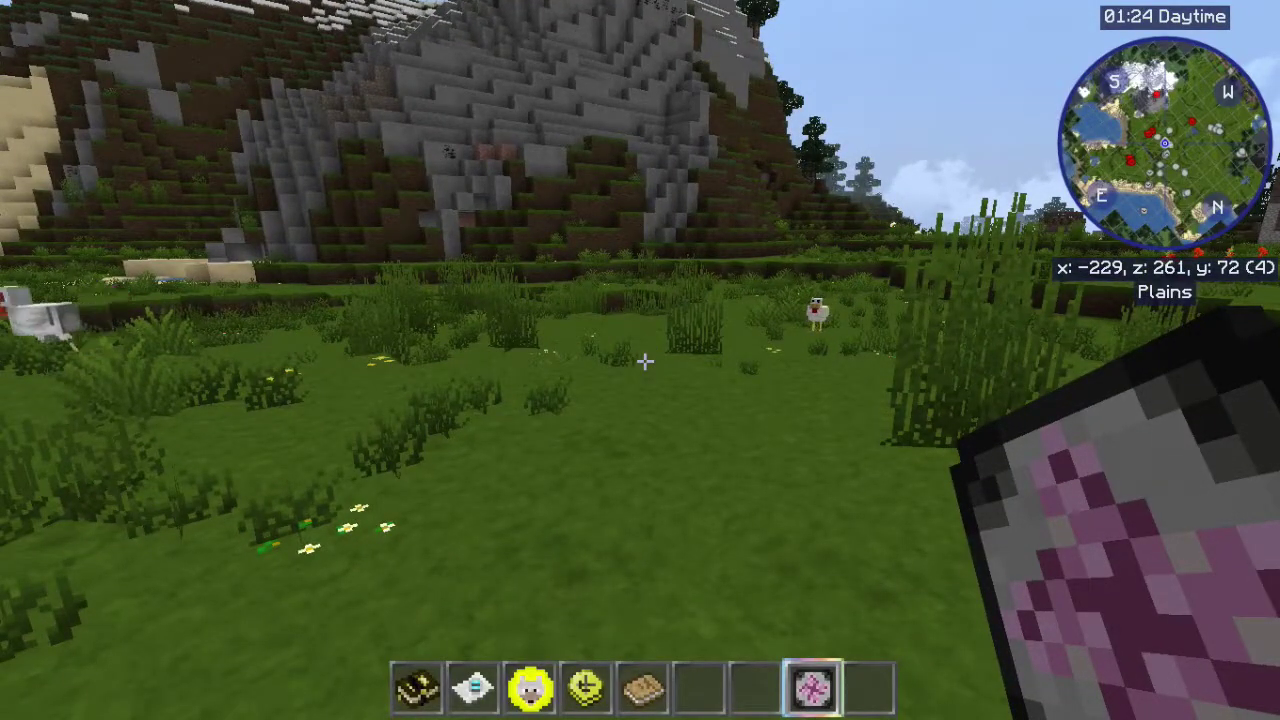
pyautogui.press('F5')
pyautogui.press('F5')
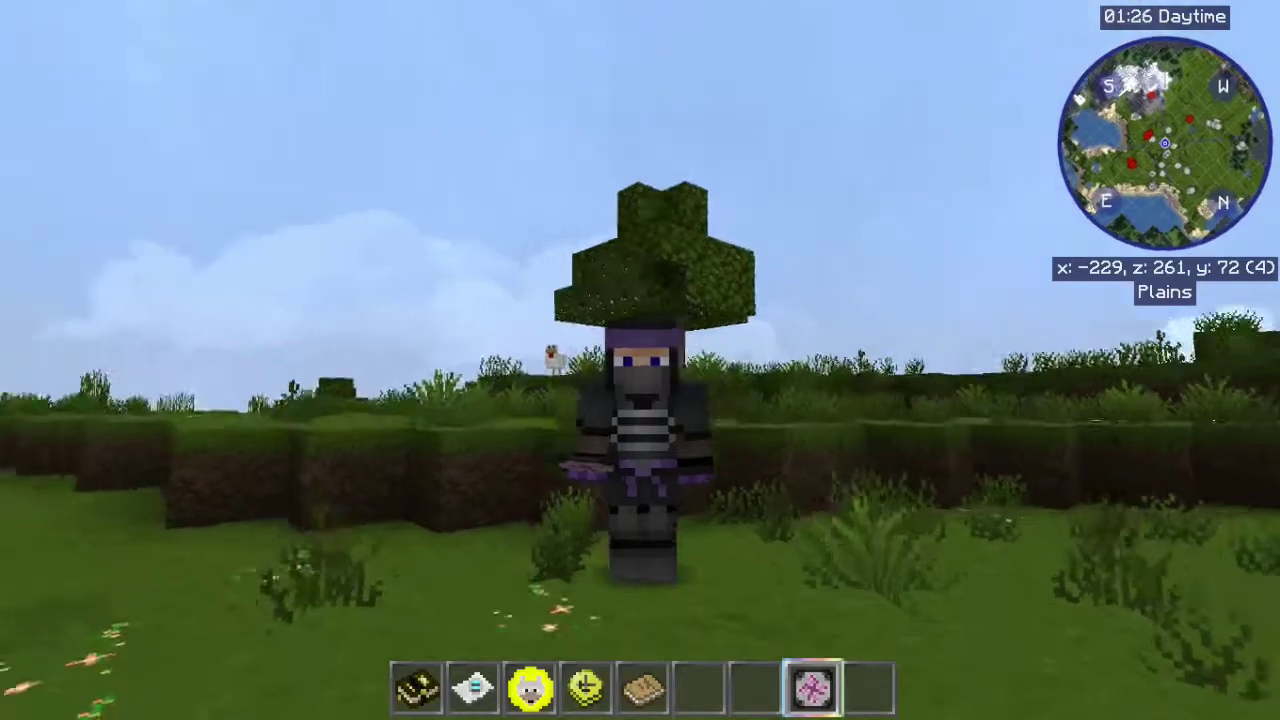